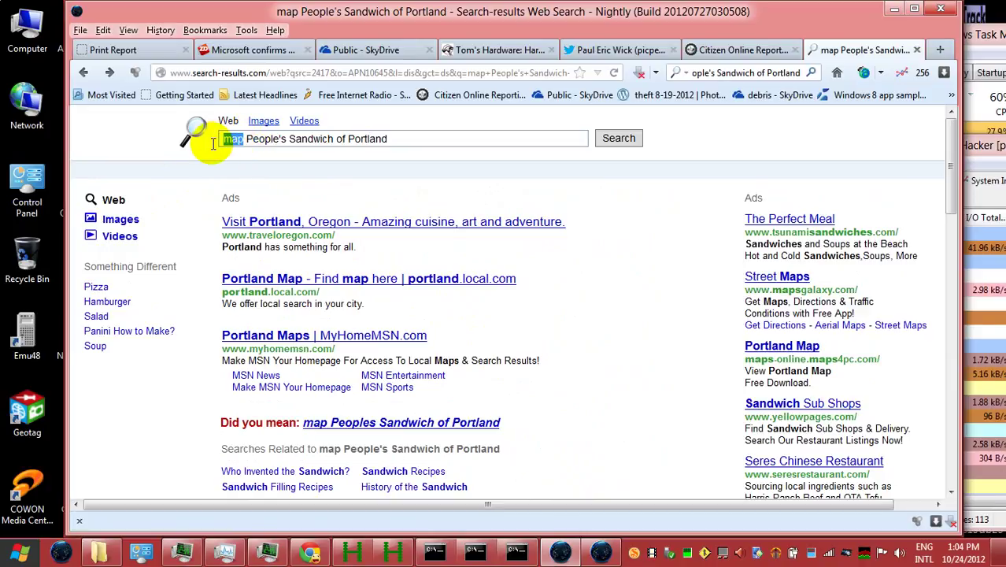
# Rerun the web search without the word "map", then copy the query "People's Sandwich of Portland" and clear the search box.
pyautogui.press('BackSpace')
pyautogui.click(618, 138)
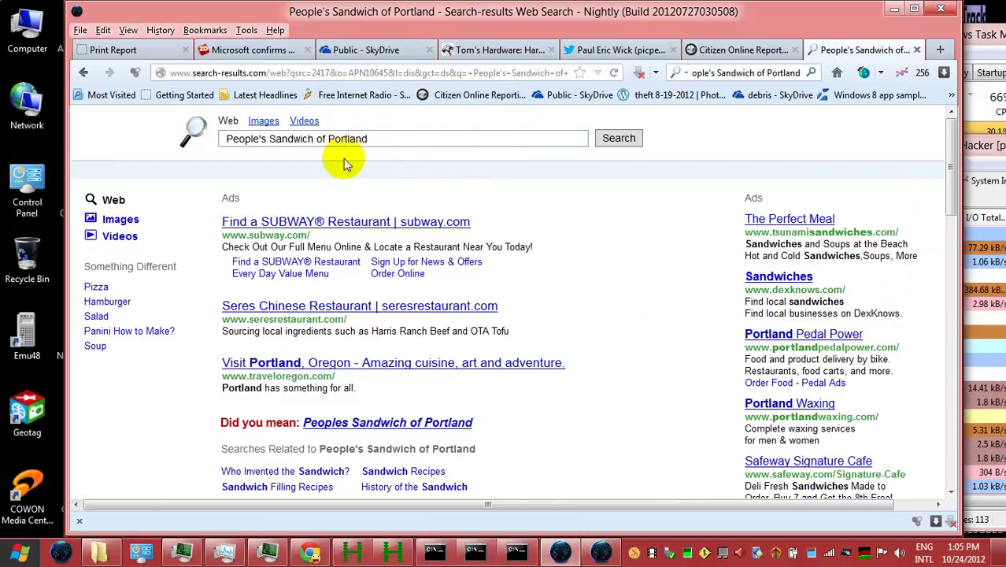
pyautogui.moveTo(393, 142); pyautogui.dragTo(110, 144)
pyautogui.hotkey('ctrl', 'c')
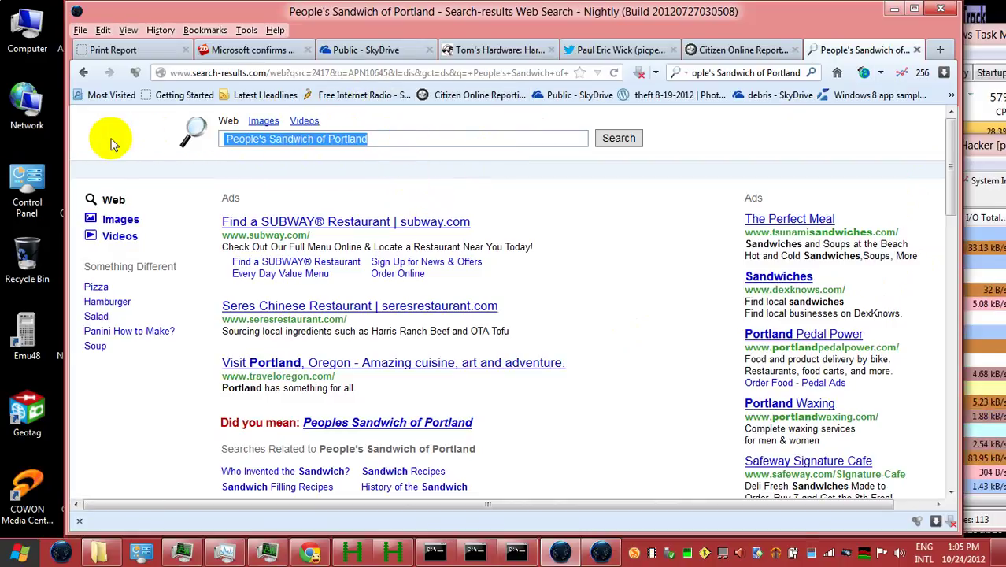
pyautogui.press('Delete')
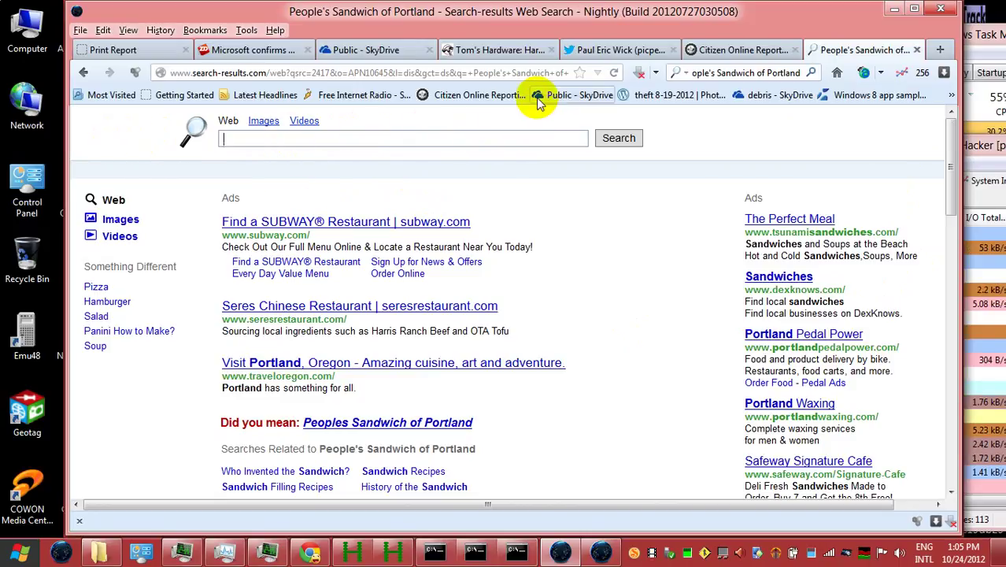
# Go to google.com and search for the copied phrase "People's Sandwich of Portland".
pyautogui.click(482, 71)
pyautogui.write('g')
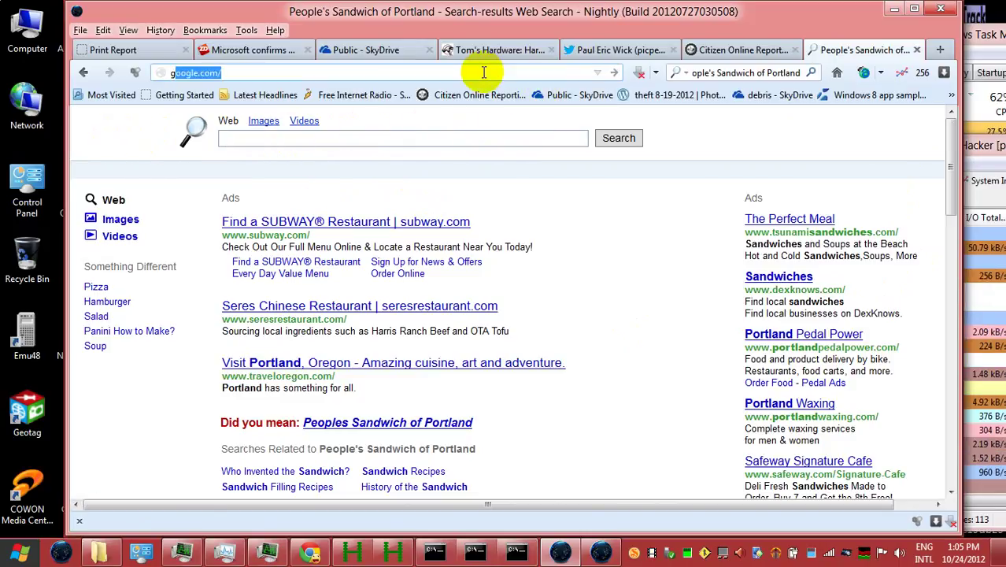
pyautogui.write('o')
pyautogui.press('Return')
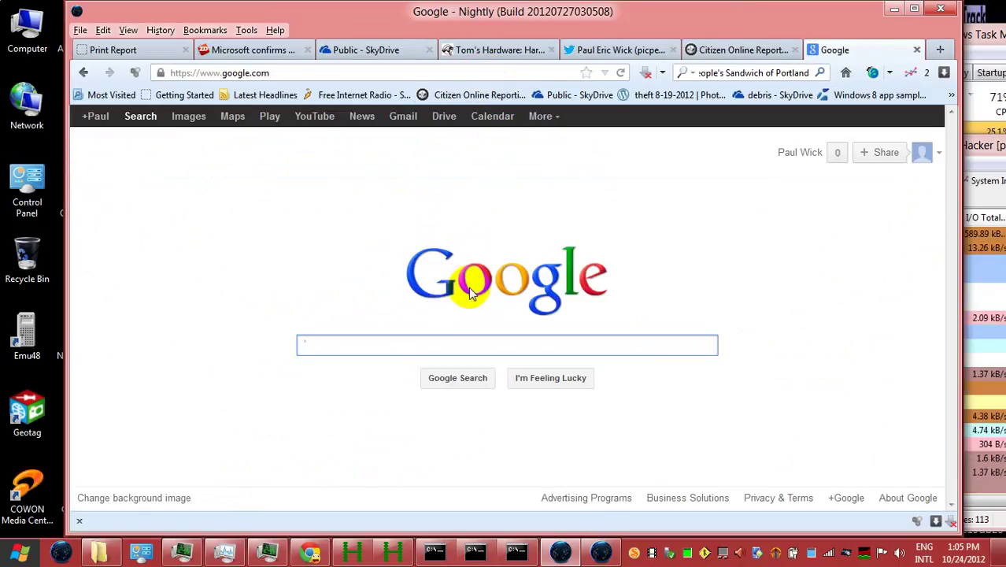
pyautogui.hotkey('ctrl', 'v')
pyautogui.click(633, 152)
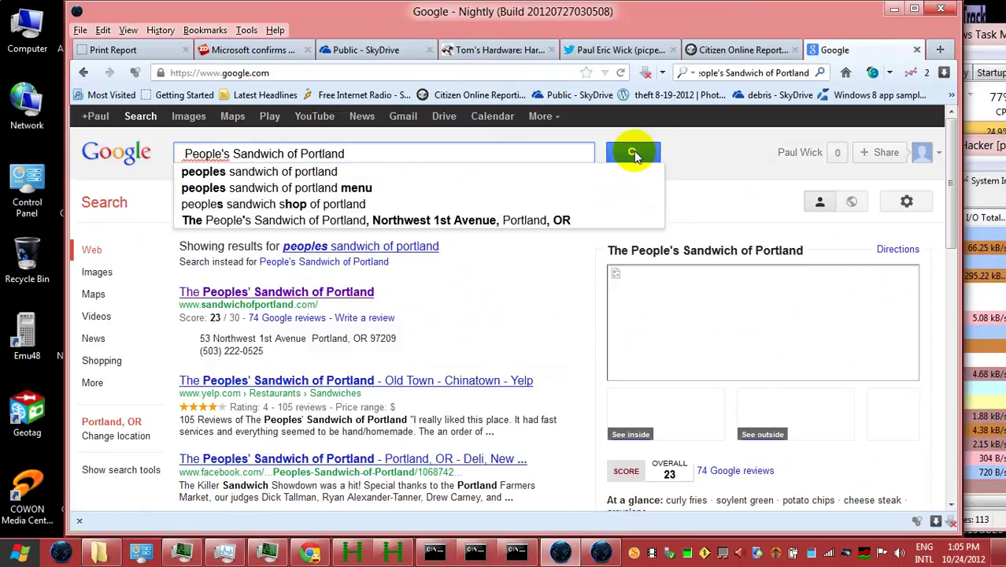
# Show the results in Google Maps with the side panel collapsed, and check the place details at The People's Sandwich of Portland marker.
pyautogui.click(95, 296)
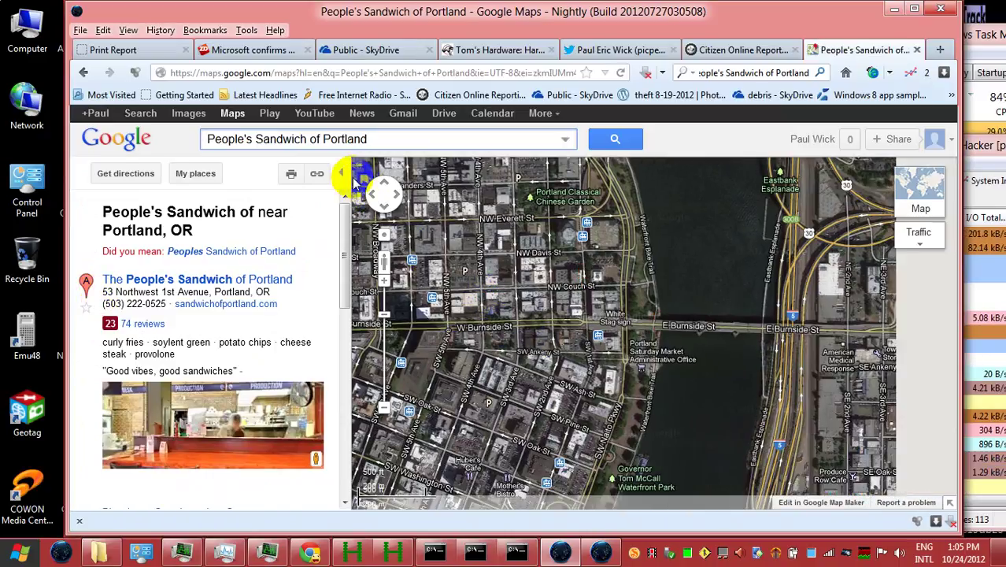
pyautogui.moveTo(418, 223); pyautogui.dragTo(344, 177)
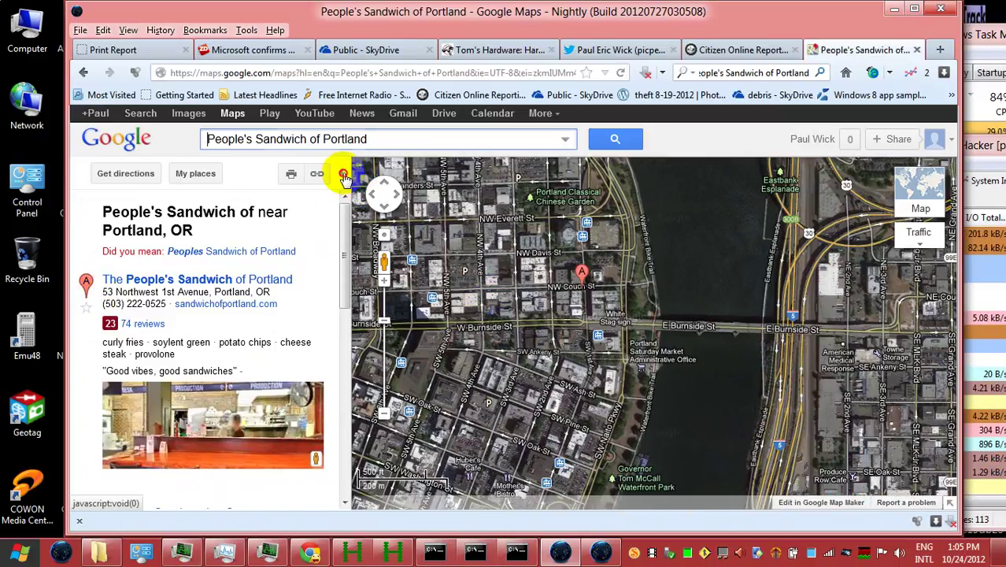
pyautogui.click(344, 178)
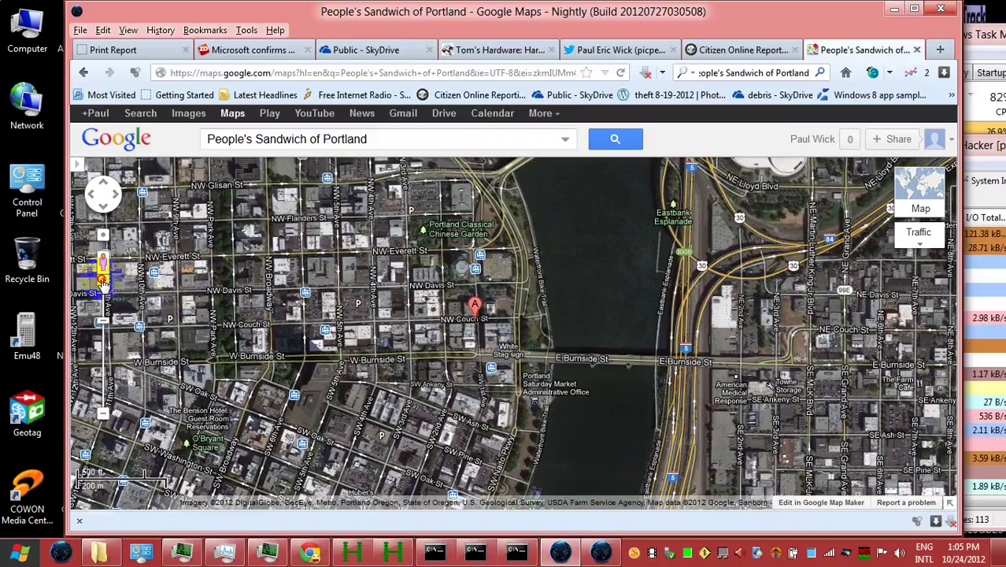
pyautogui.scroll(1, 104, 282)
pyautogui.scroll(1, 103, 284)
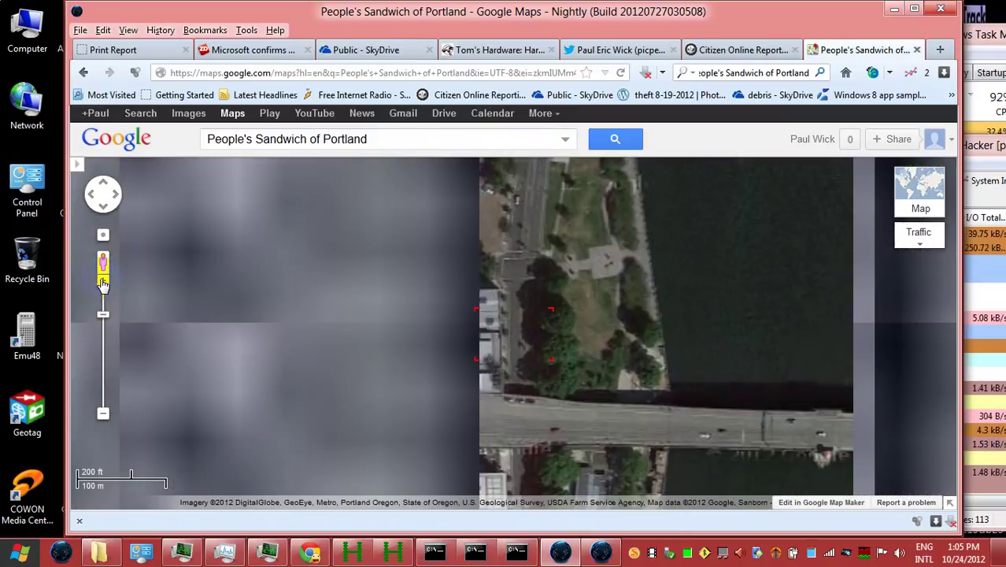
pyautogui.click(103, 283)
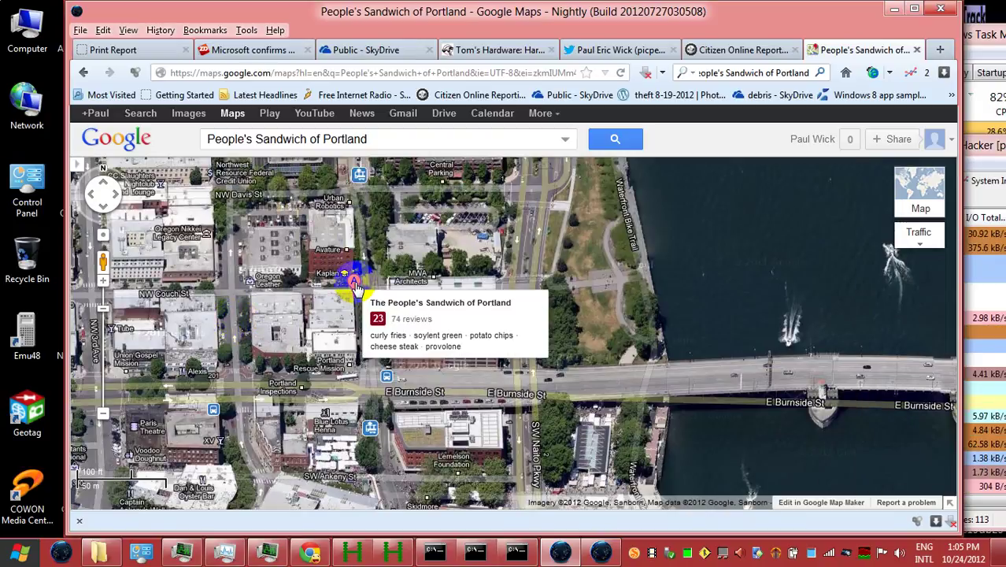
pyautogui.click(356, 290)
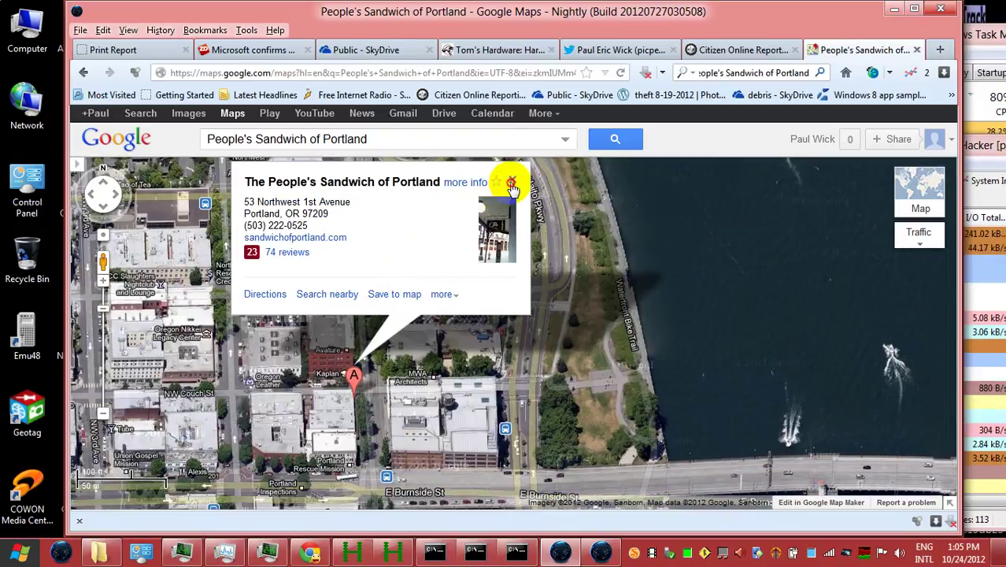
pyautogui.click(513, 184)
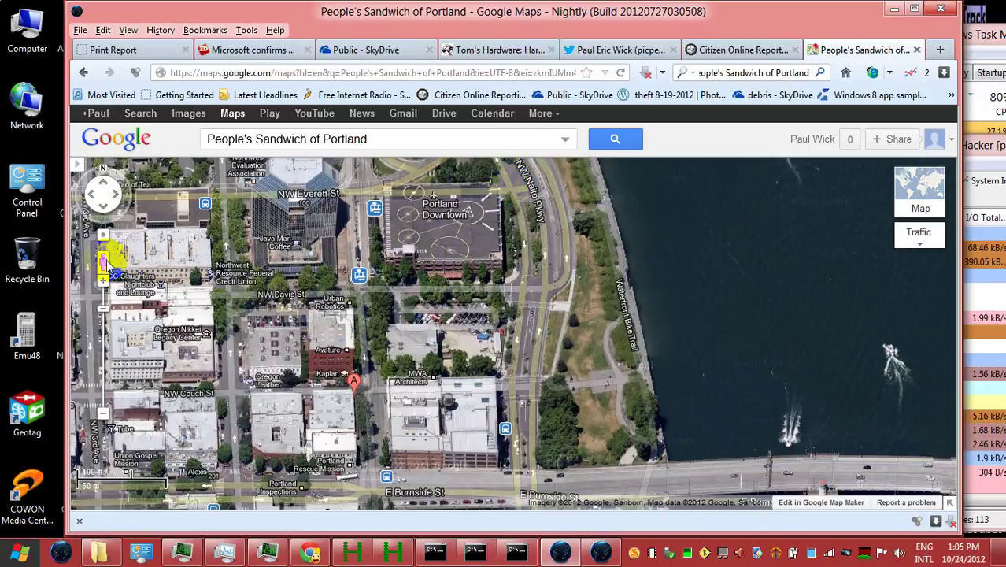
# Look around the sandwich shop's storefront and sidewalk on Northwest Couch Street in Street View.
pyautogui.moveTo(106, 256)
pyautogui.mouseDown()
pyautogui.moveTo(343, 370)
pyautogui.moveTo(415, 355)
pyautogui.moveTo(487, 384)
pyautogui.moveTo(483, 367)
pyautogui.mouseUp()
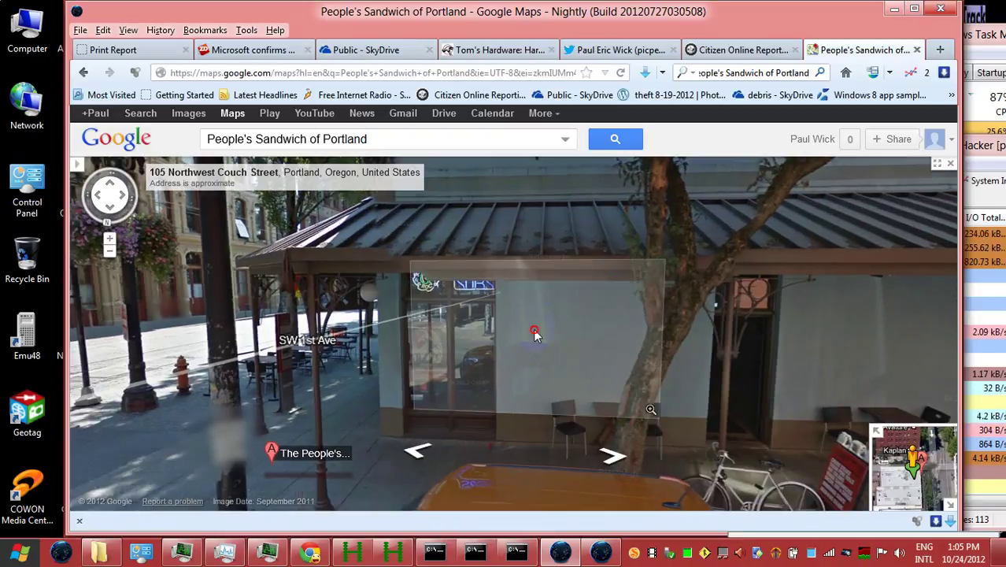
pyautogui.moveTo(534, 334); pyautogui.dragTo(552, 262)
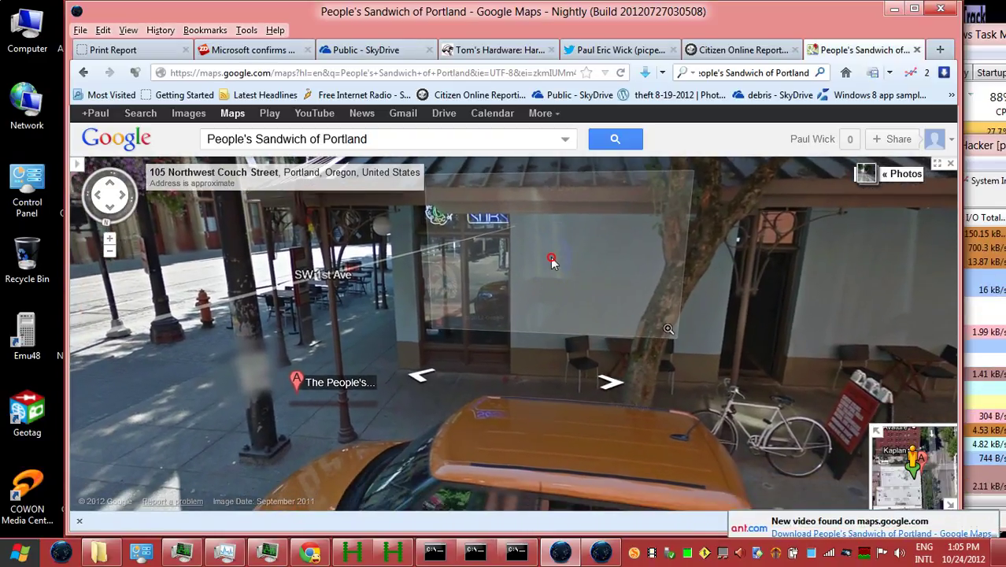
pyautogui.click(549, 262)
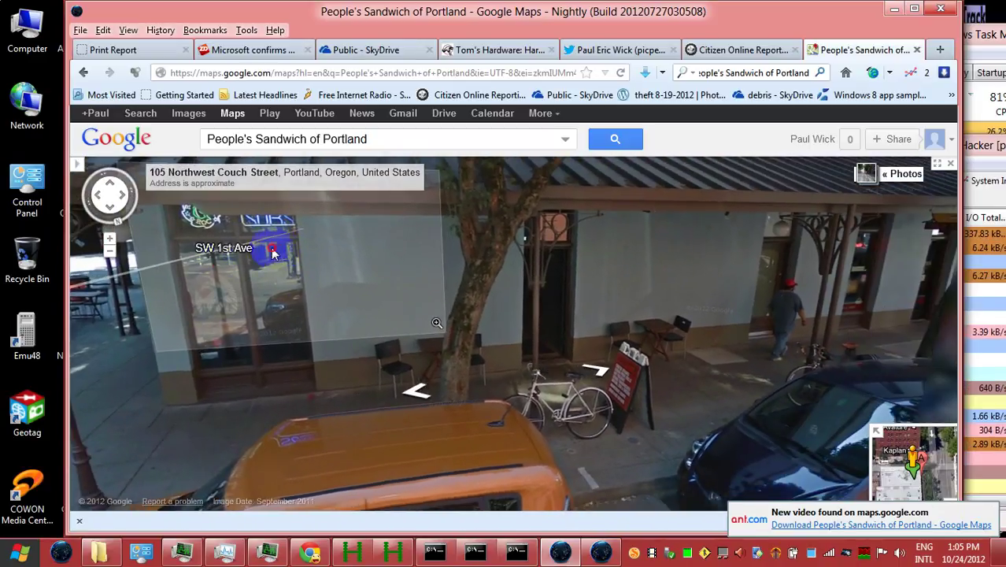
pyautogui.moveTo(272, 253)
pyautogui.mouseDown()
pyautogui.moveTo(108, 317)
pyautogui.moveTo(342, 253)
pyautogui.moveTo(465, 255)
pyautogui.moveTo(574, 278)
pyautogui.mouseUp()
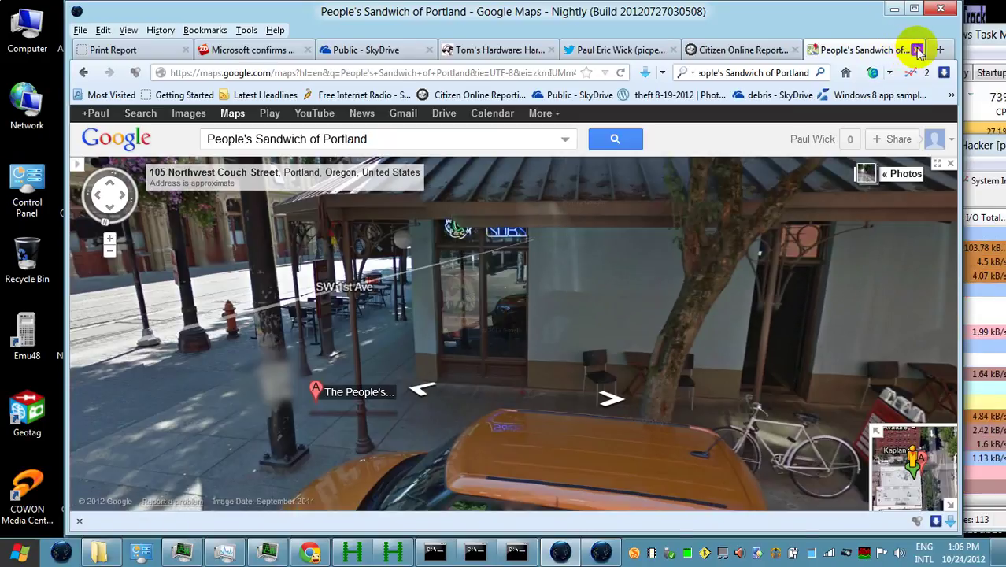
# Close the map, return to the police theft report, and submit the incident information with the address kept as entered.
pyautogui.click(916, 50)
pyautogui.click(895, 9)
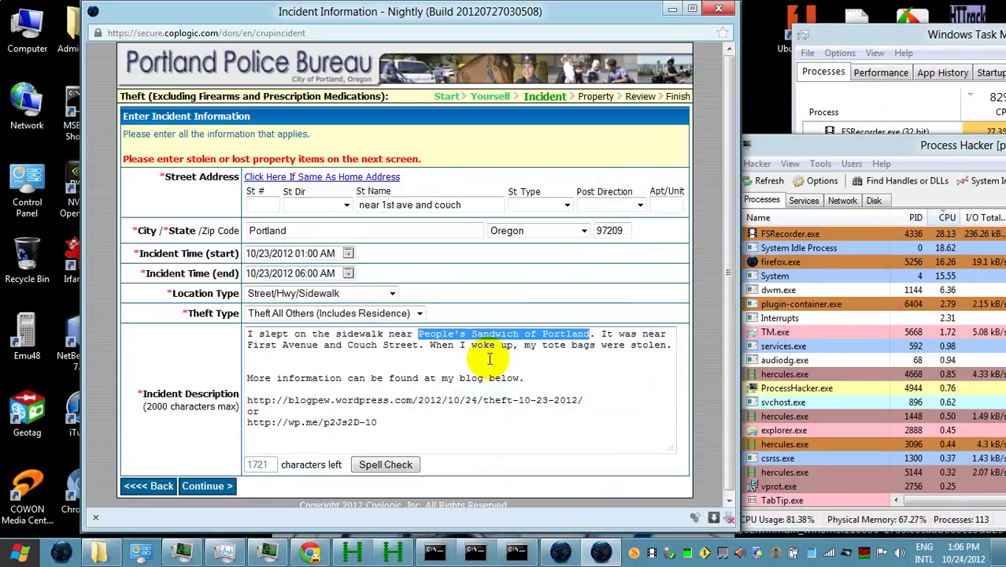
pyautogui.click(576, 387)
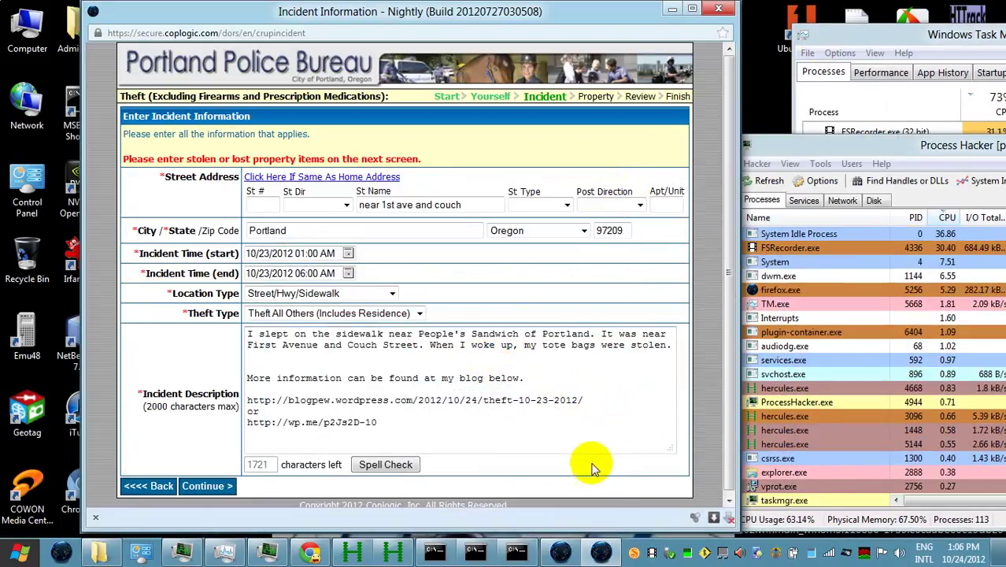
pyautogui.click(225, 490)
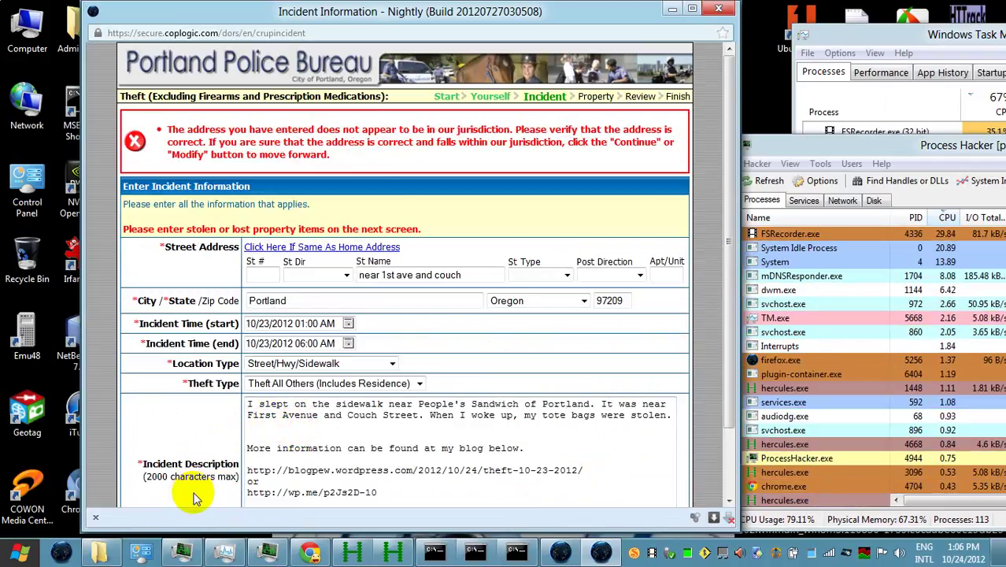
pyautogui.scroll(-2, 359, 429)
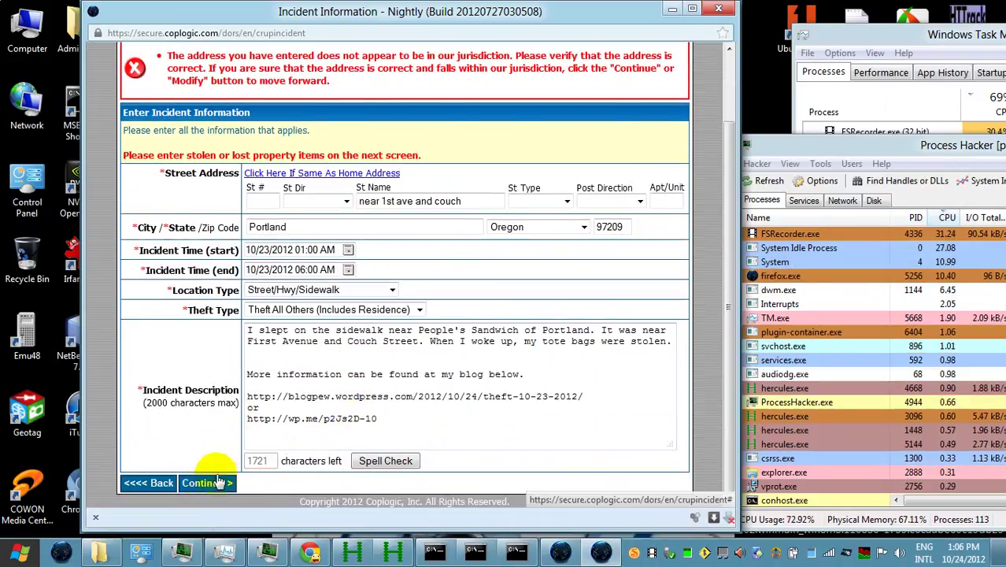
pyautogui.click(221, 482)
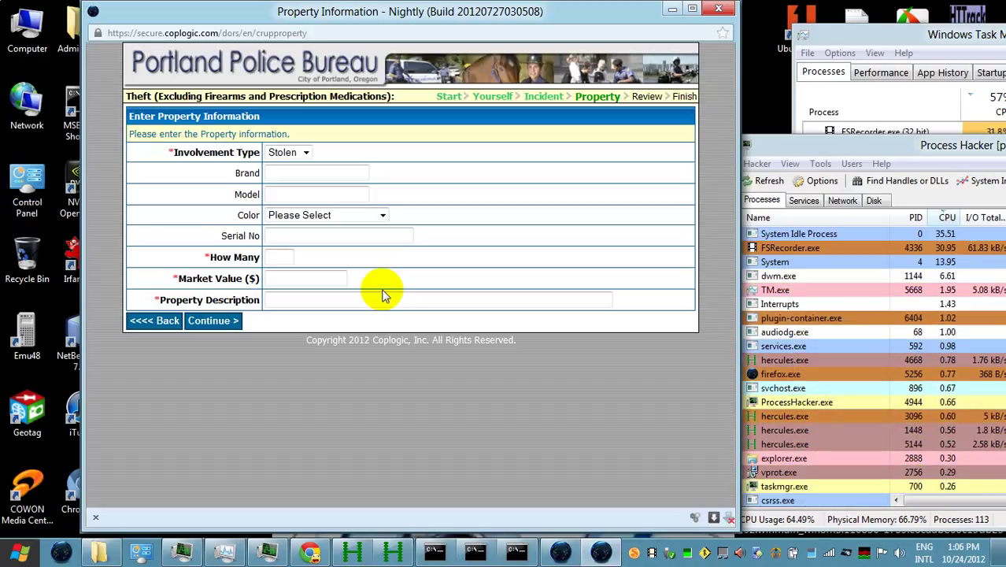
# Set the stolen item's color to Amethyst (purple), its quantity to 1 and its market value to 1.99.
pyautogui.click(326, 214)
pyautogui.click(291, 243)
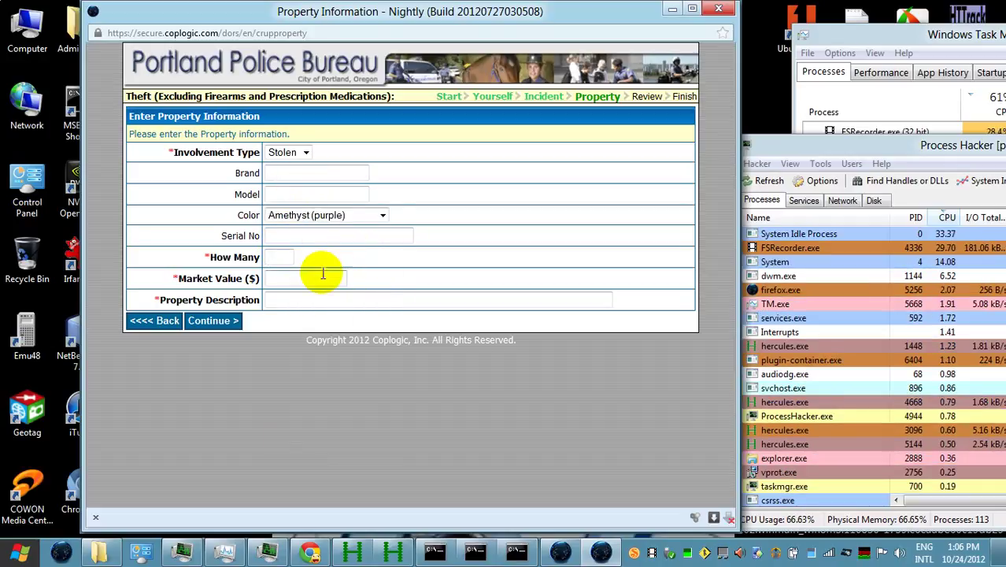
pyautogui.click(281, 257)
pyautogui.click(324, 269)
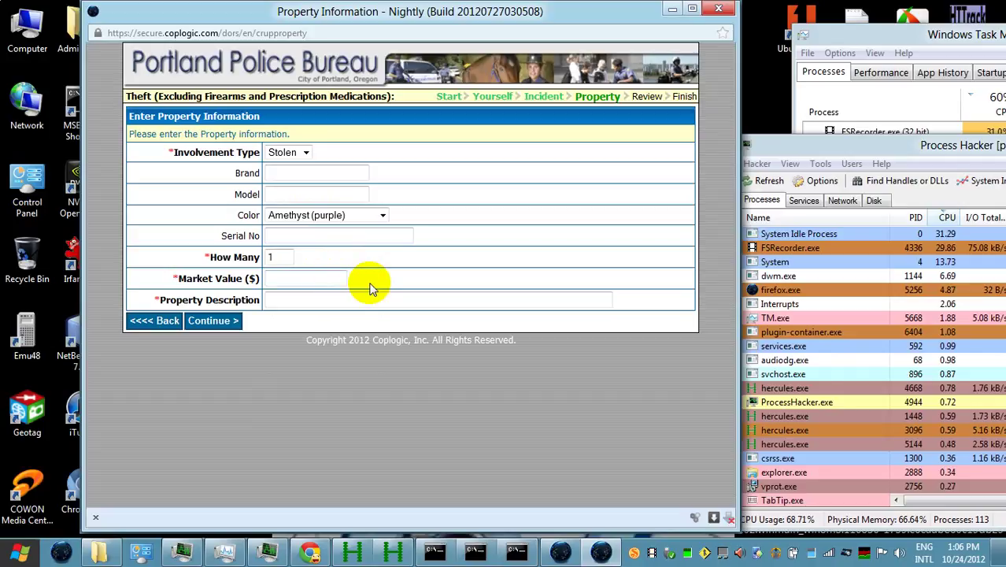
pyautogui.press('Tab')
pyautogui.write('1.9')
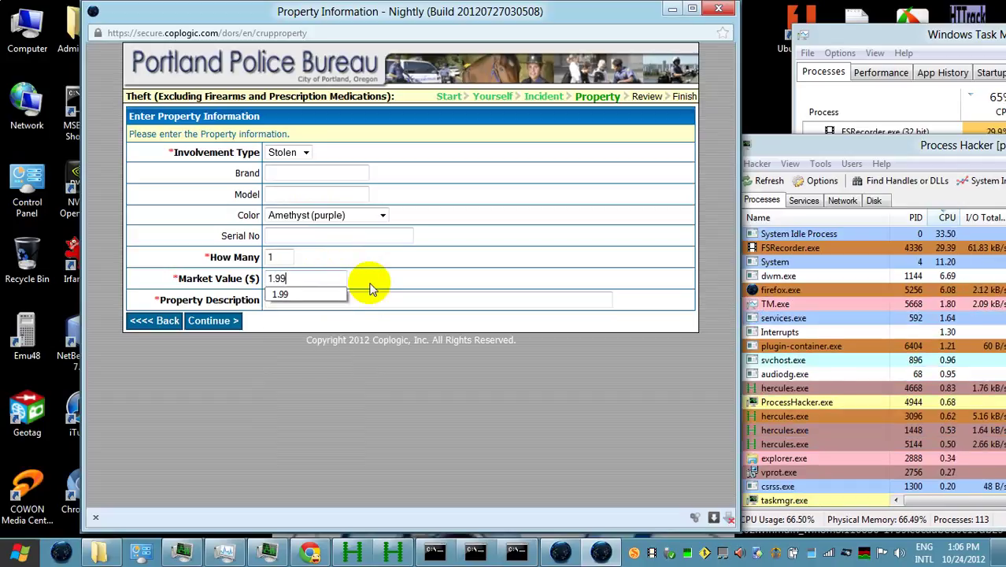
# Describe the item as "insulated inner tote bag from Fred Meyer" and submit it to the property list.
pyautogui.click(442, 301)
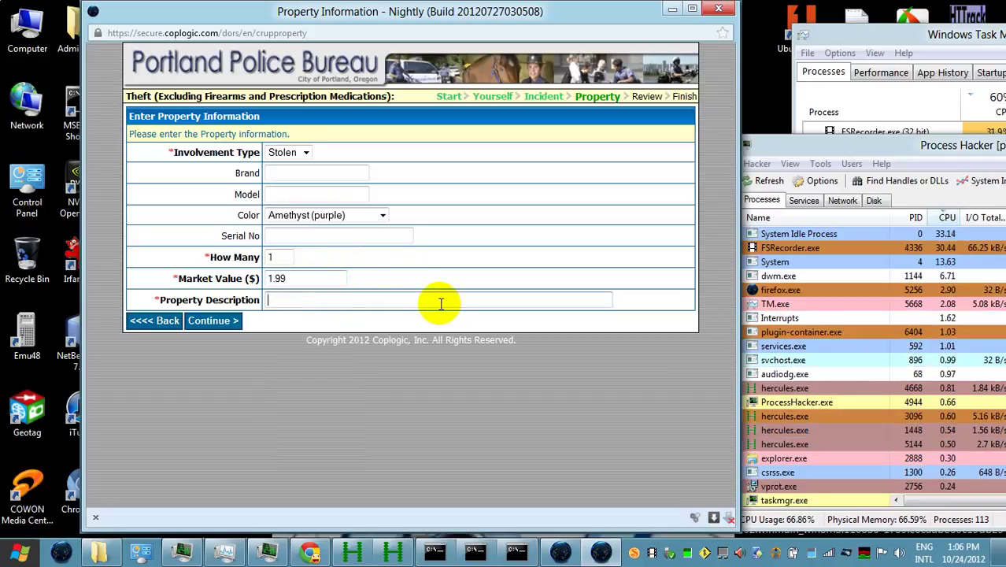
pyautogui.write('insl')
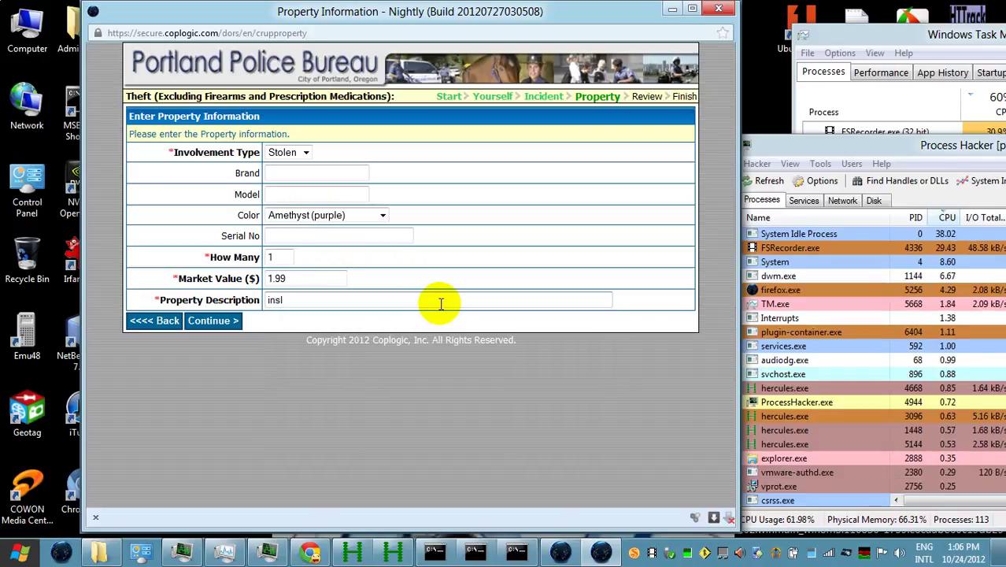
pyautogui.press('BackSpace')
pyautogui.write('u')
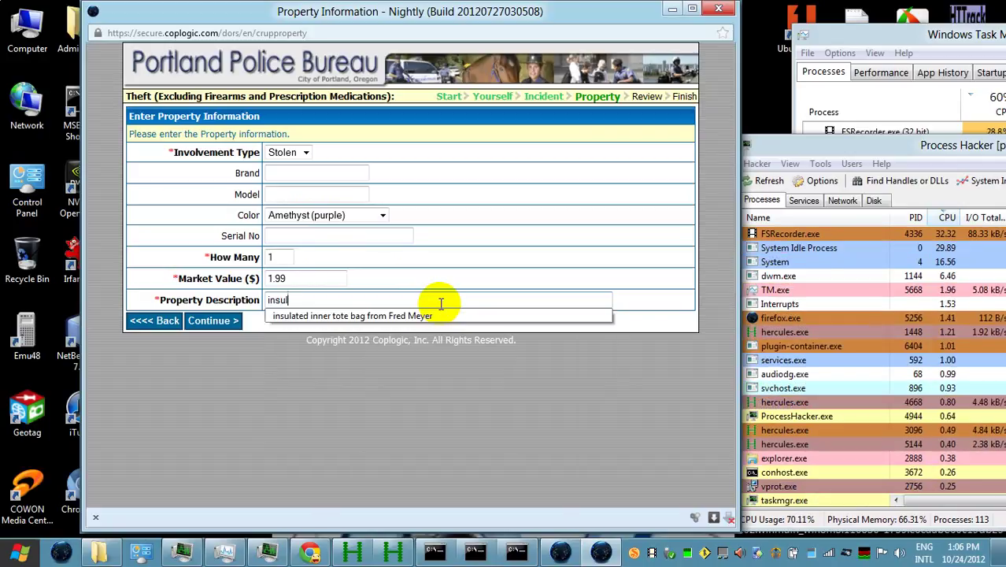
pyautogui.click(416, 316)
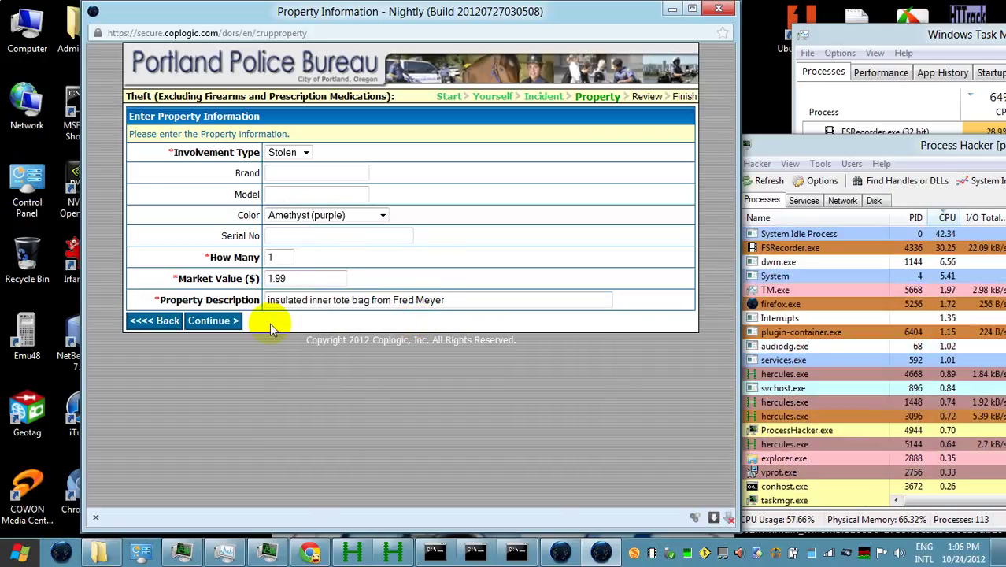
pyautogui.click(207, 325)
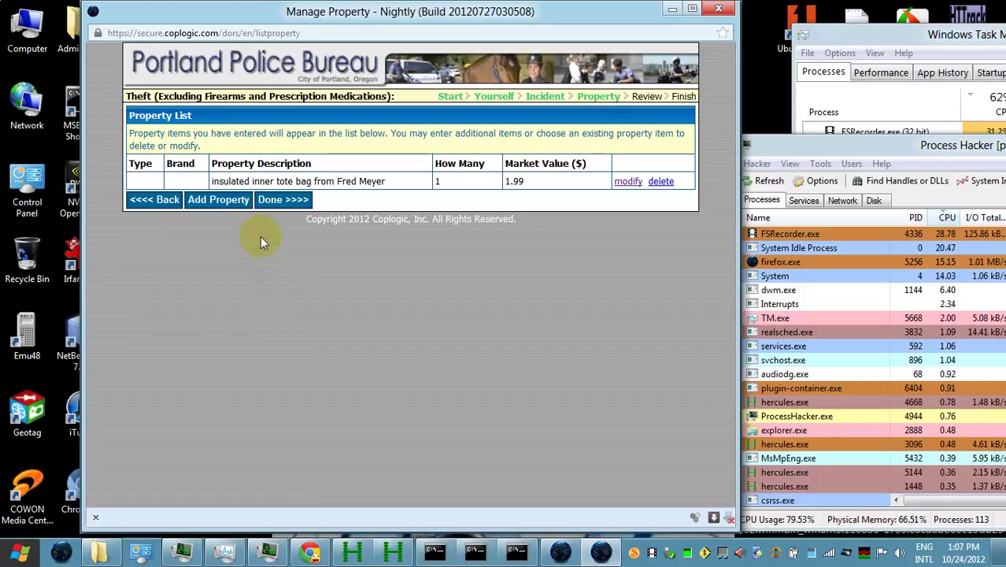
# Start another stolen property item and set its quantity to 1 and market value to 0.99.
pyautogui.click(218, 199)
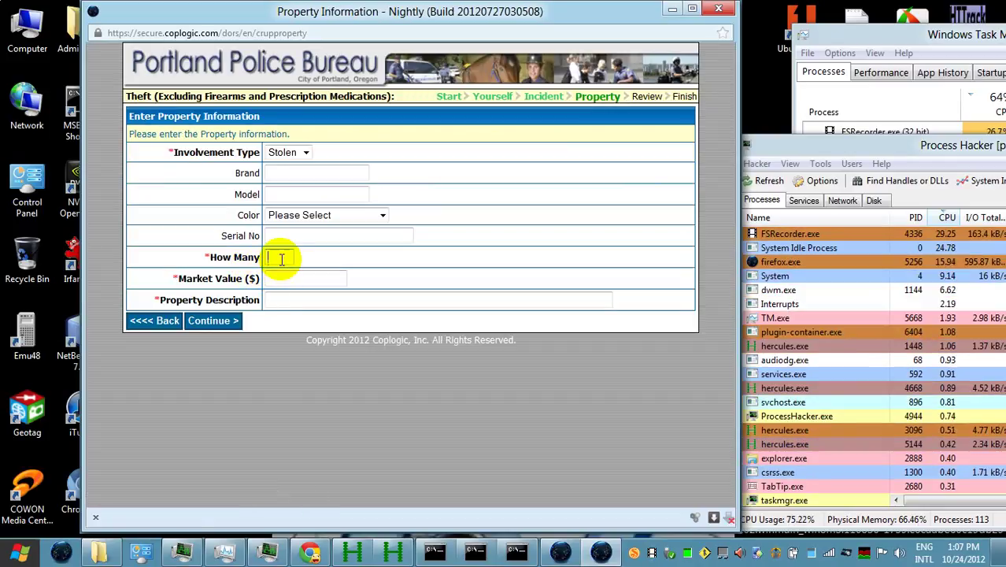
pyautogui.write('1')
pyautogui.click(318, 275)
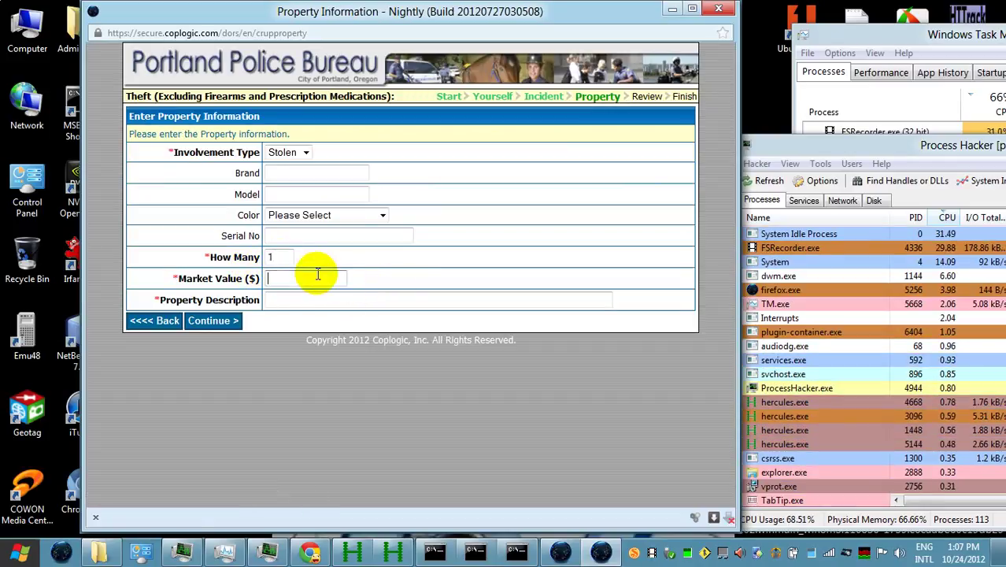
pyautogui.write('0.')
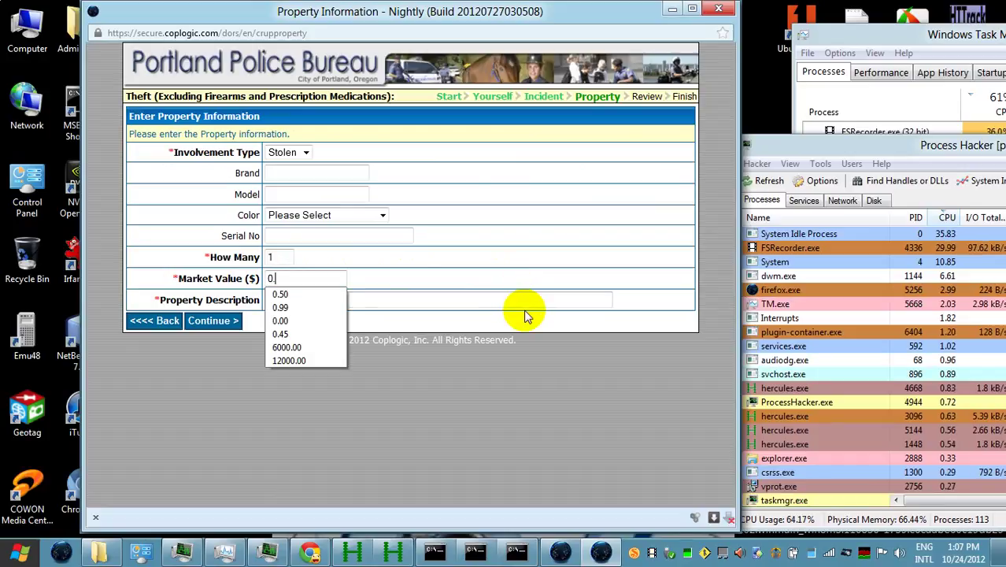
pyautogui.write('99')
# Begin the item's property description with the word "outer", correcting its spelling.
pyautogui.click(518, 300)
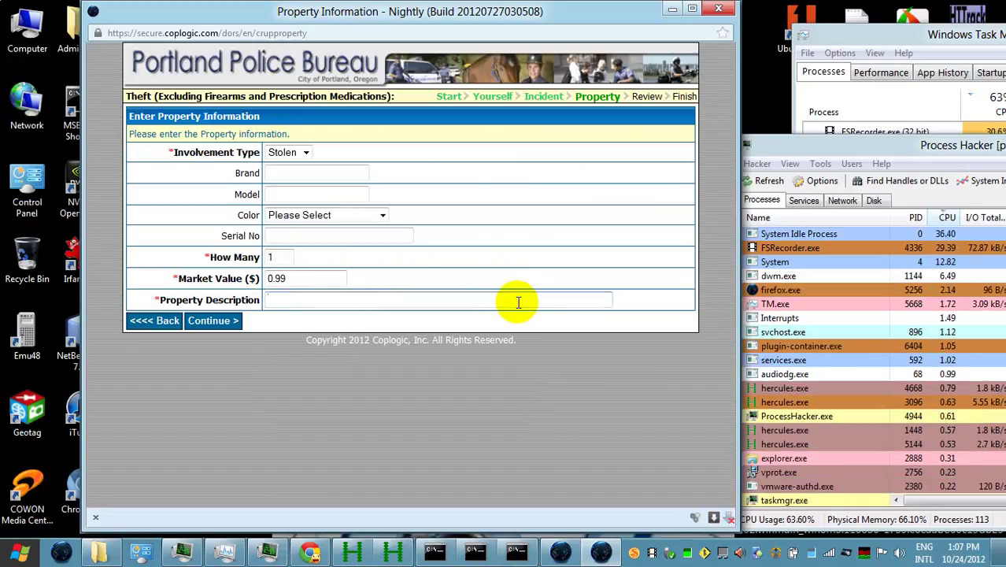
pyautogui.write('ou')
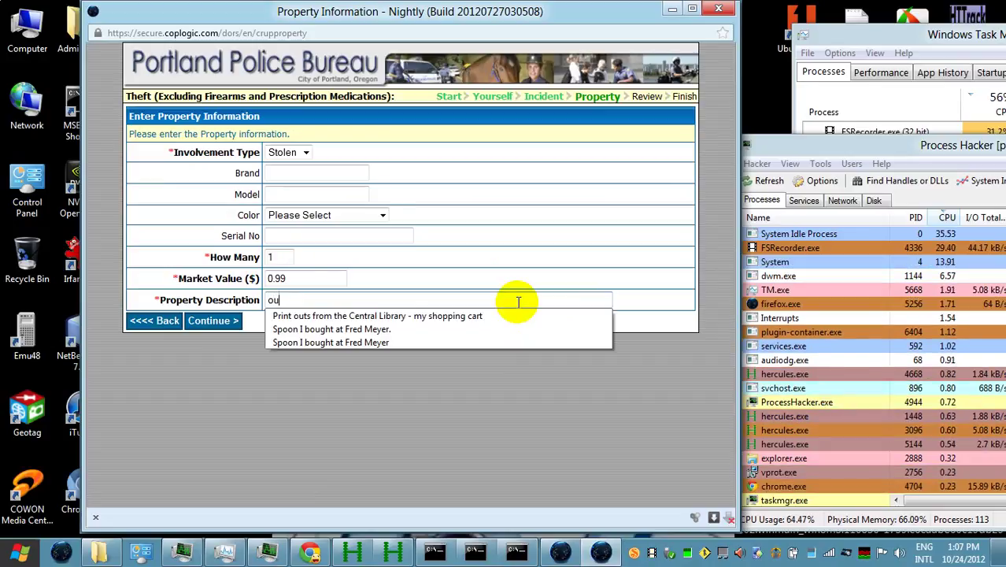
pyautogui.write('t')
pyautogui.press('BackSpace')
pyautogui.press('BackSpace')
pyautogui.press('BackSpace')
pyautogui.write('er')
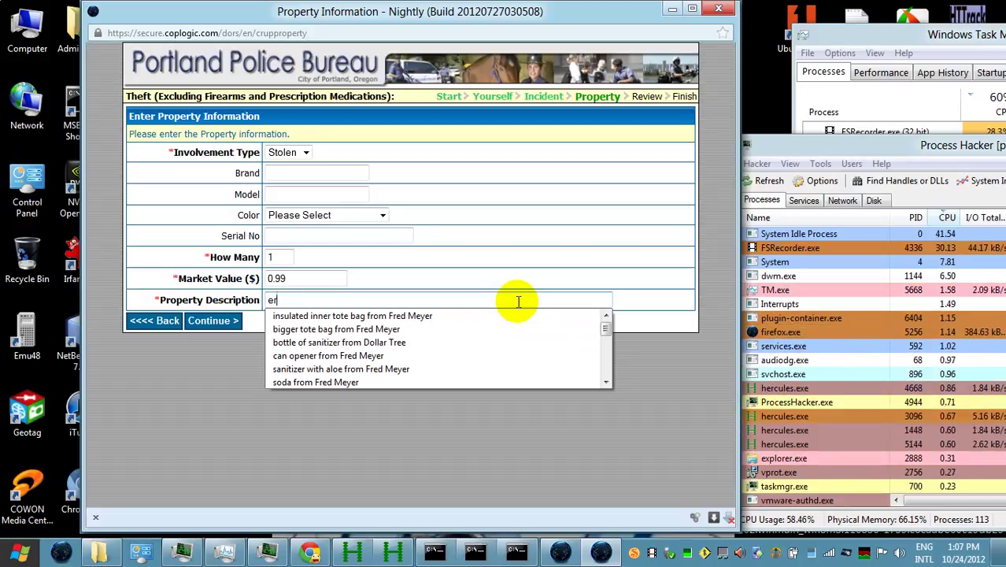
pyautogui.hotkey('ctrl', 'z')
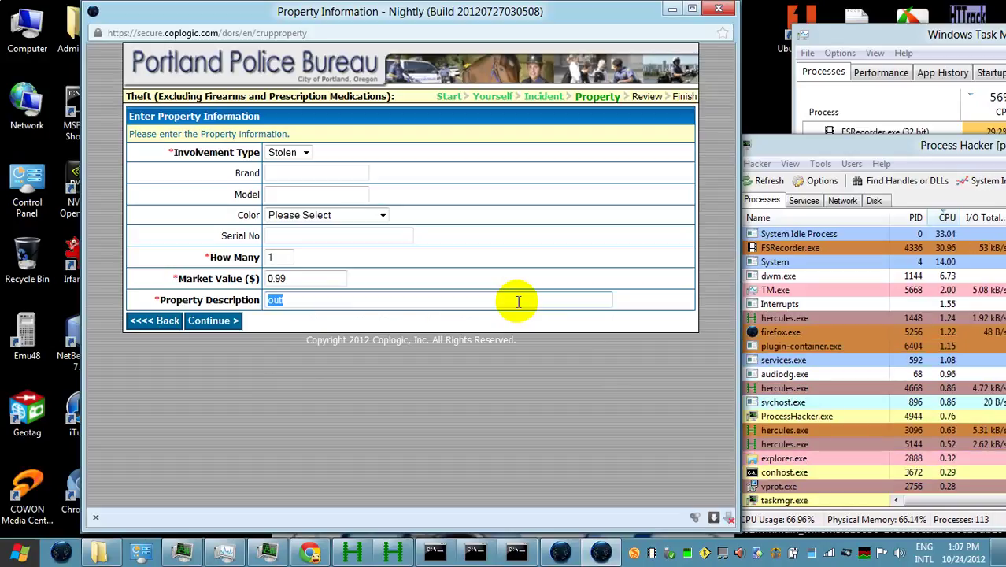
pyautogui.click(518, 302)
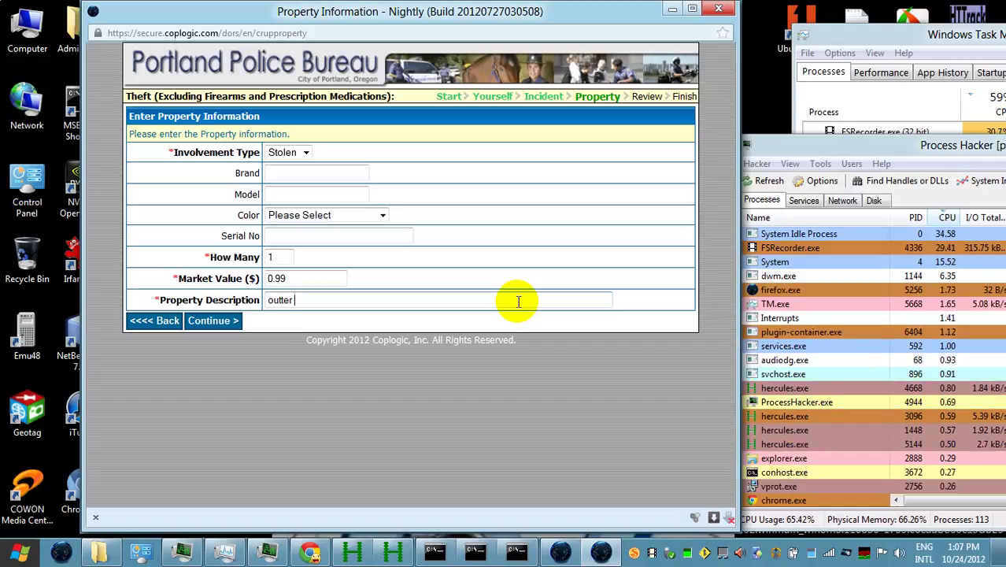
pyautogui.press('BackSpace')
pyautogui.press('Left')
pyautogui.press('Left')
pyautogui.press('Left')
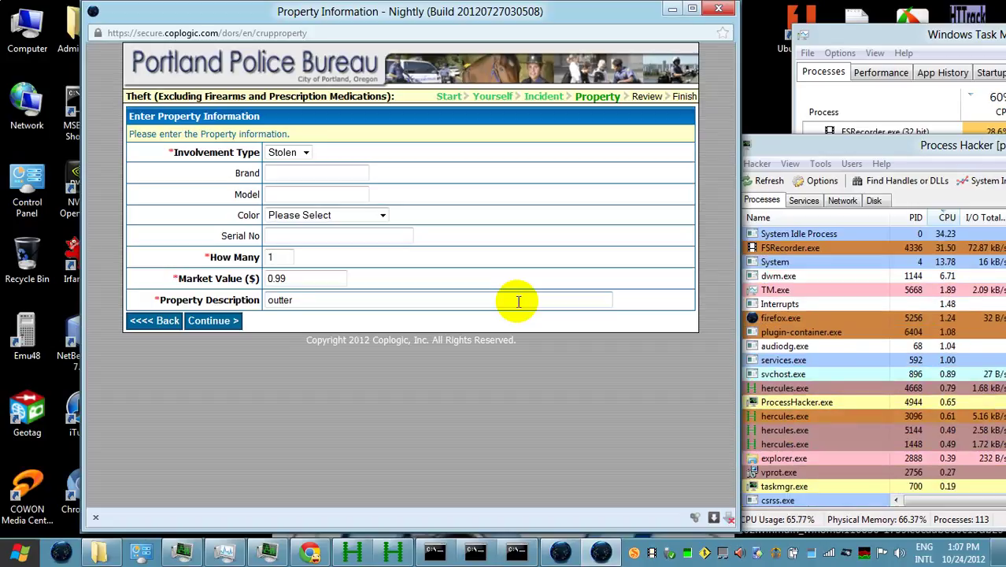
pyautogui.press('BackSpace')
pyautogui.press('End')
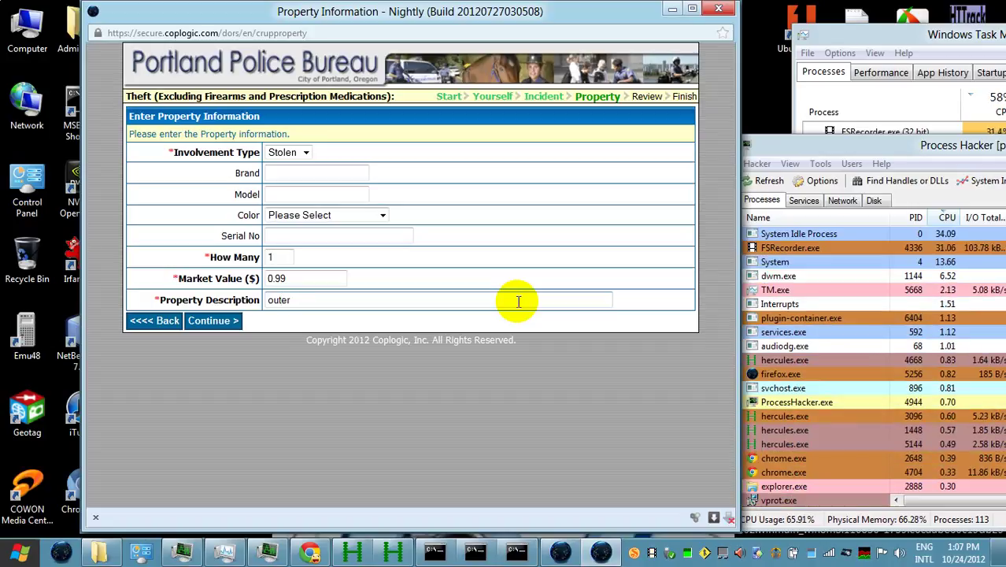
# Complete the description as "outer tote bag from Fred Meyer" and submit the item to the property list.
pyautogui.press('BackSpace')
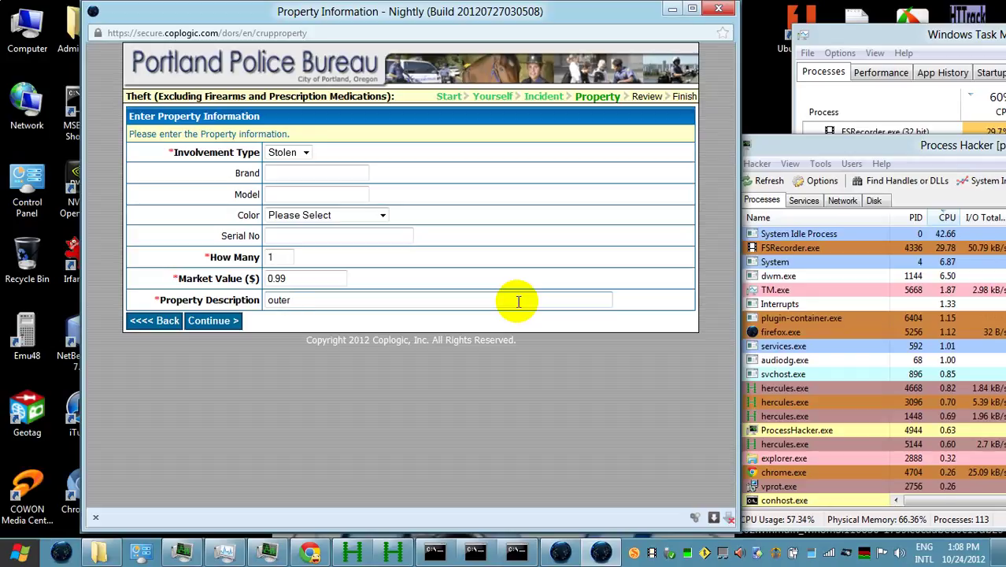
pyautogui.write('te ba')
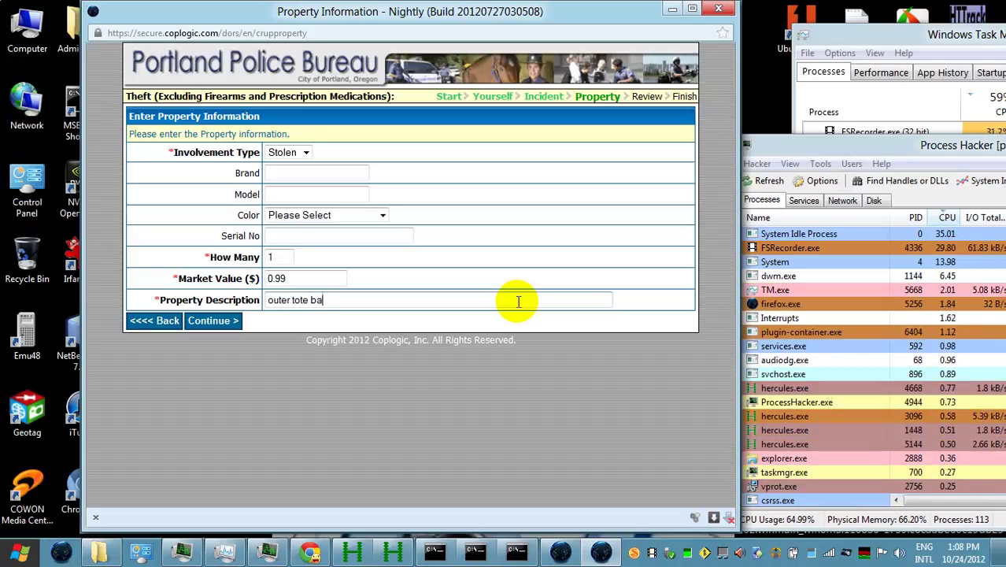
pyautogui.write('g from ')
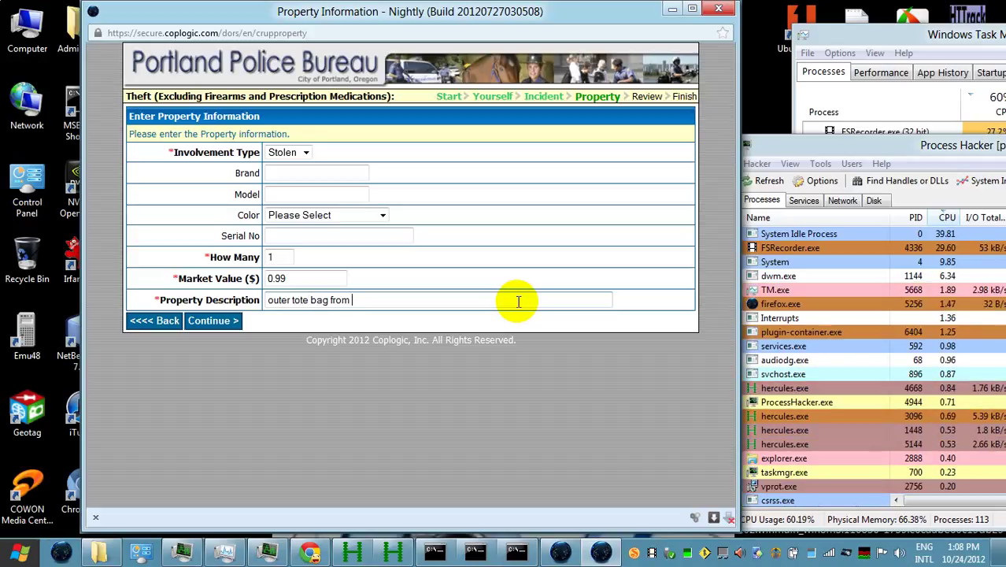
pyautogui.write('Fred Meye')
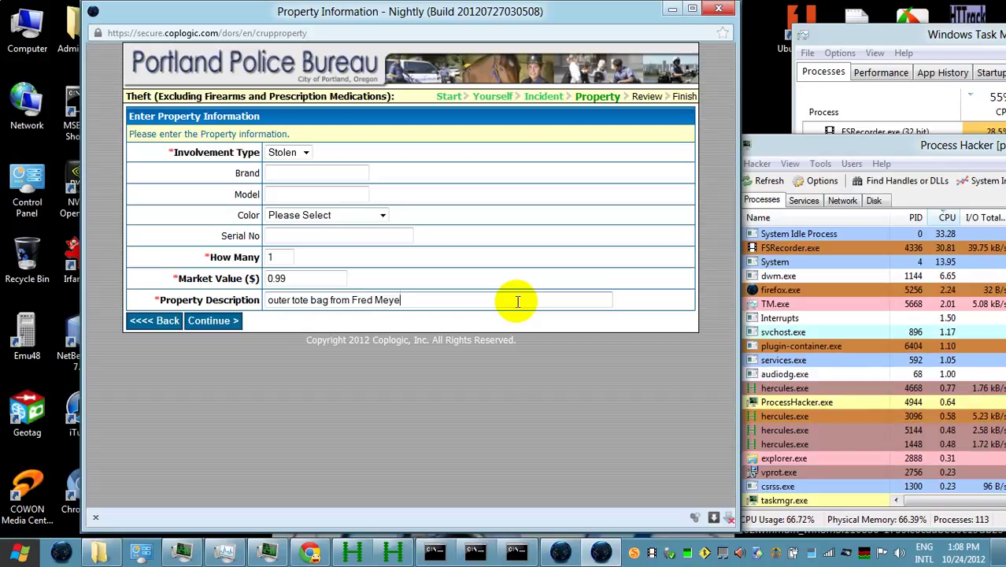
pyautogui.write('r')
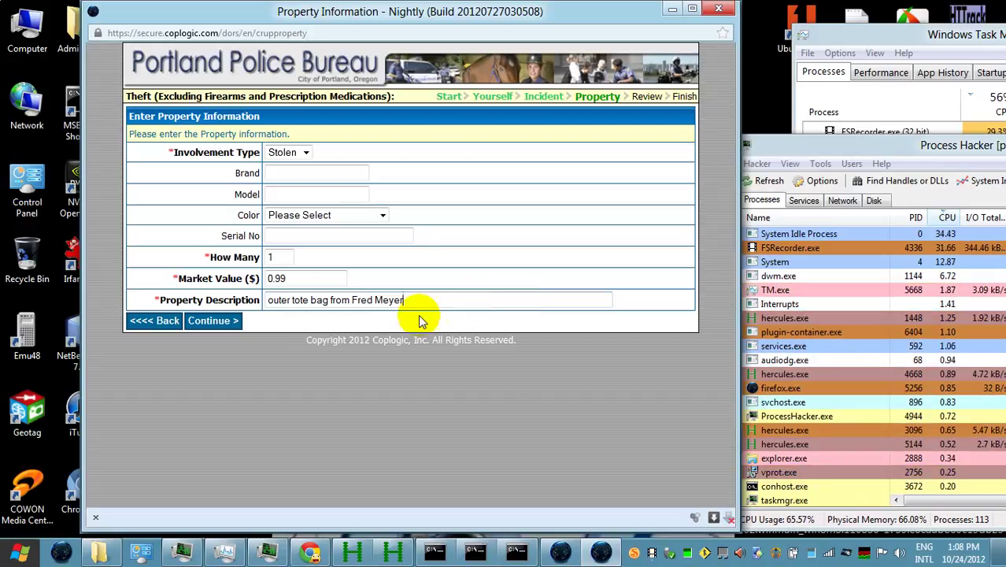
pyautogui.click(209, 321)
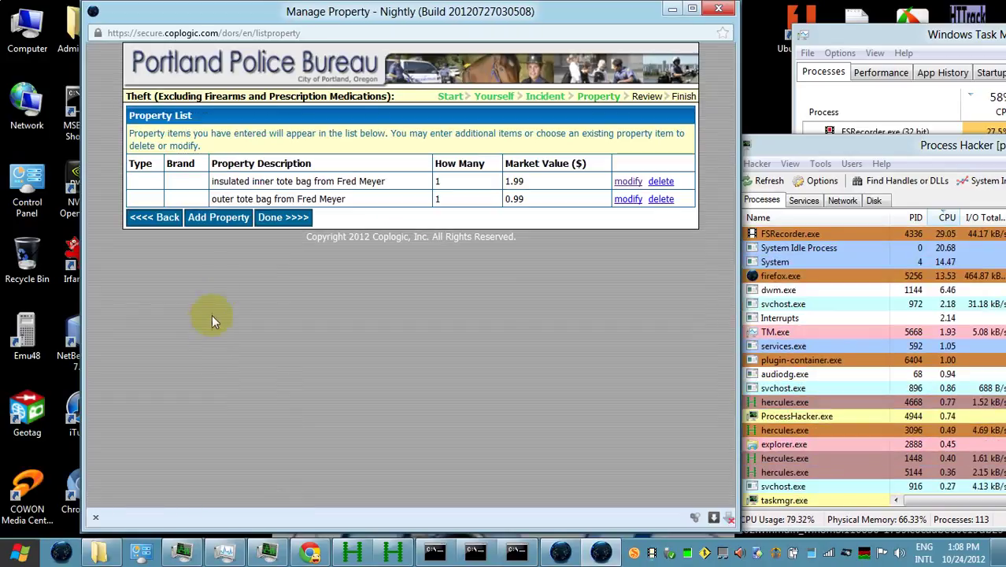
# Start another stolen property item with the brand Top Flight and the model "70 sheet".
pyautogui.click(222, 216)
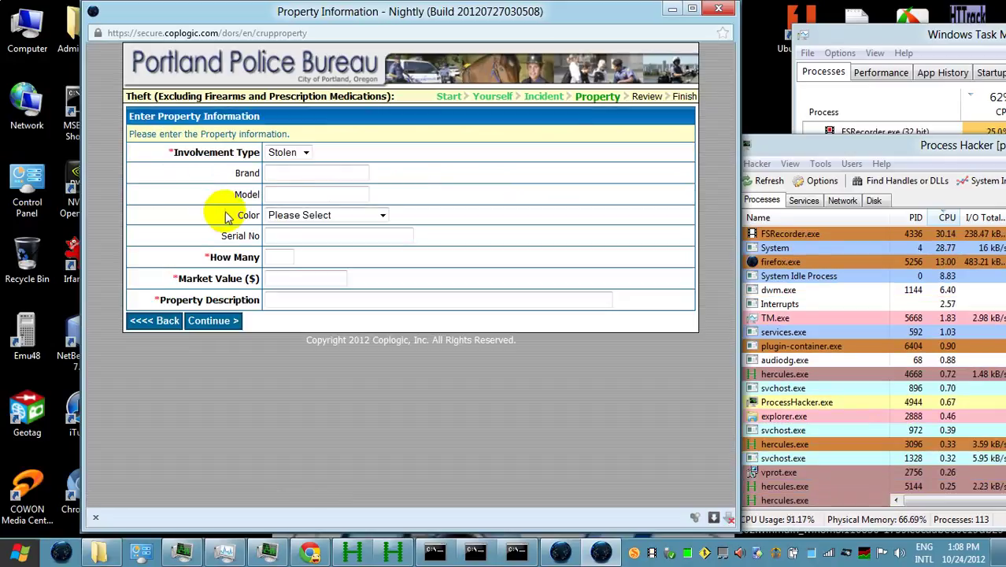
pyautogui.click(295, 173)
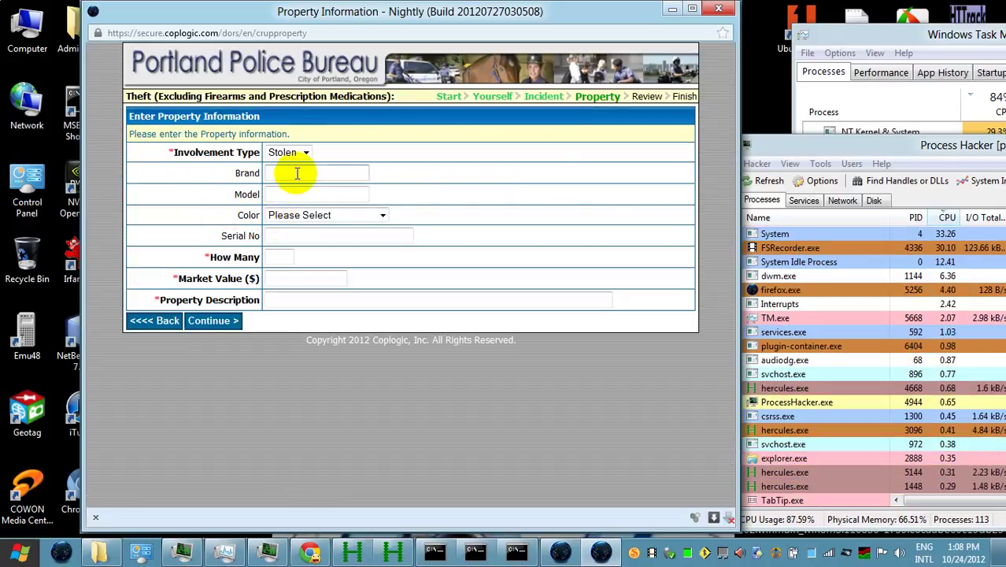
pyautogui.write('T')
pyautogui.click(296, 188)
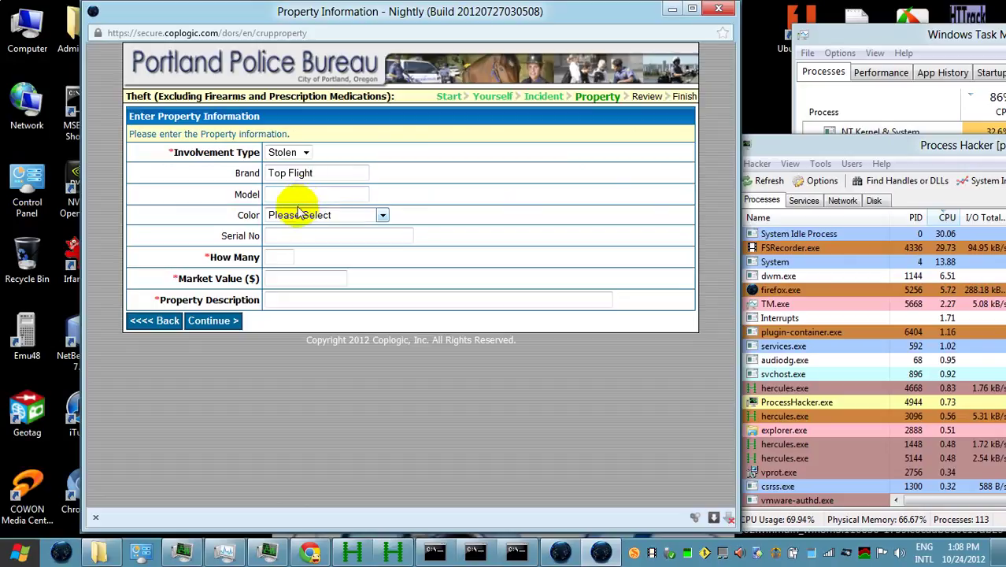
pyautogui.click(299, 195)
pyautogui.write('70')
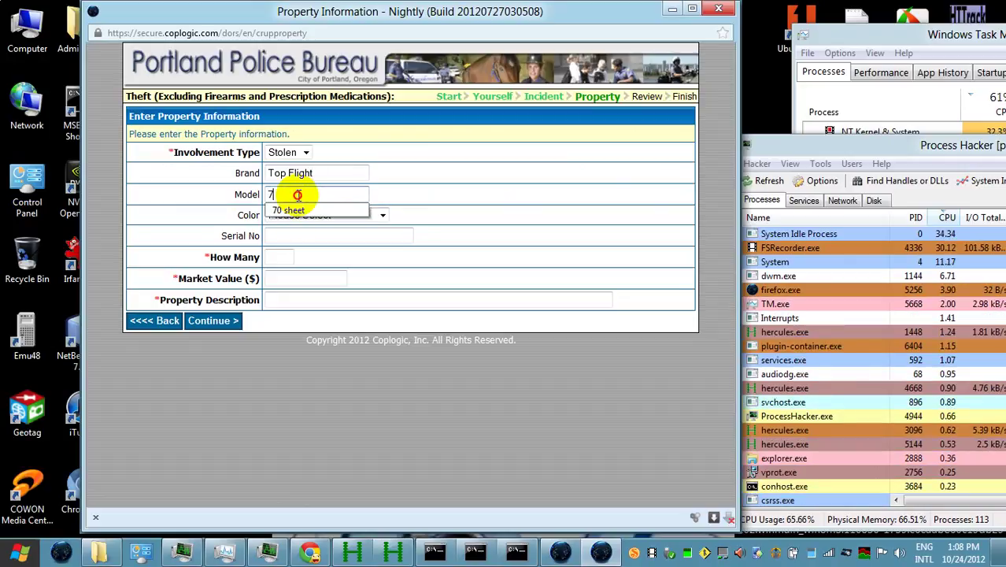
pyautogui.click(347, 209)
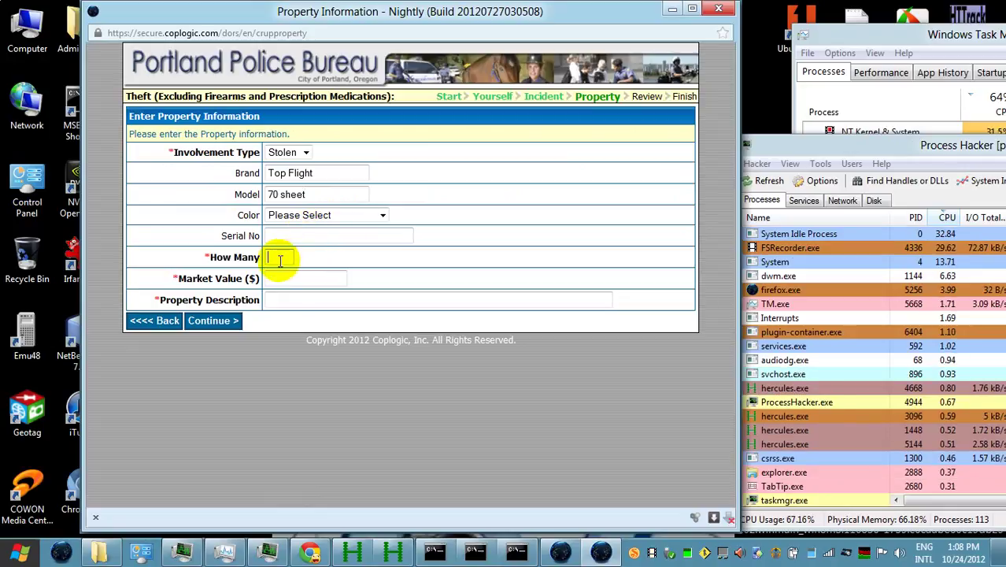
# Set the Top Flight item's quantity to 1 and its market value to 12000.00.
pyautogui.write('1')
pyautogui.click(332, 275)
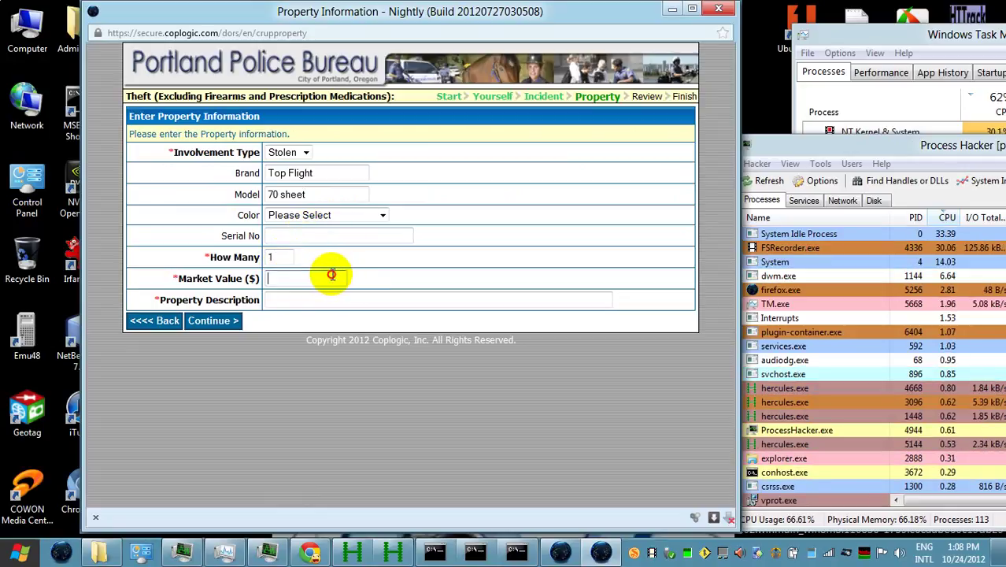
pyautogui.click(330, 276)
pyautogui.write('12000')
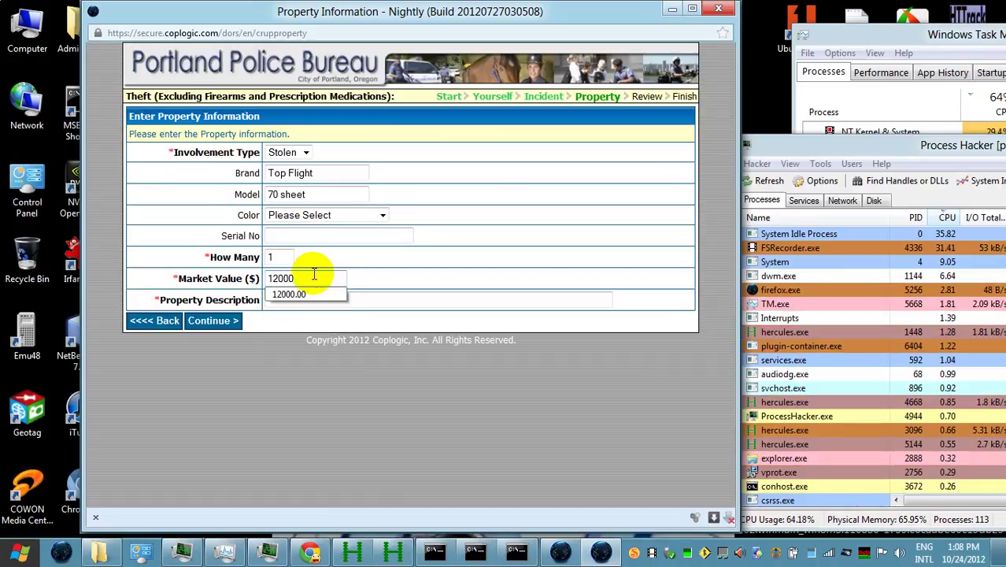
pyautogui.click(314, 294)
# Describe the Top Flight item as "My notes." and submit it to the property list.
pyautogui.click(313, 301)
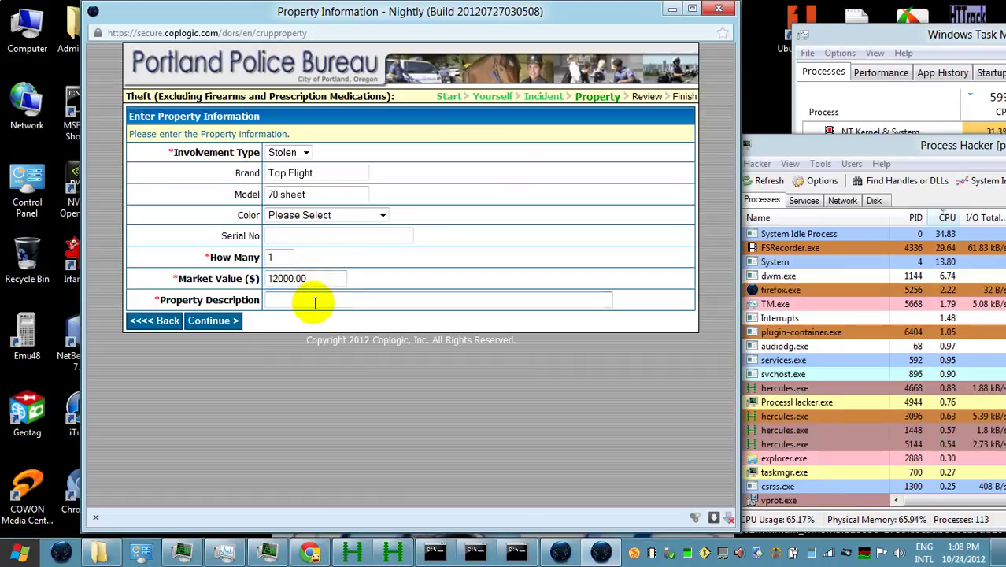
pyautogui.write('my ')
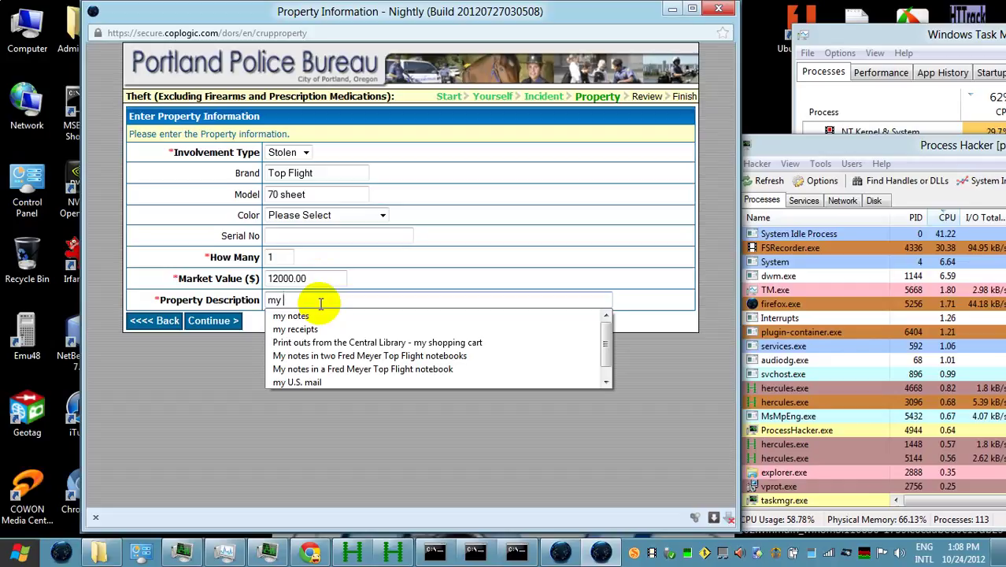
pyautogui.write('notes')
pyautogui.press('Escape')
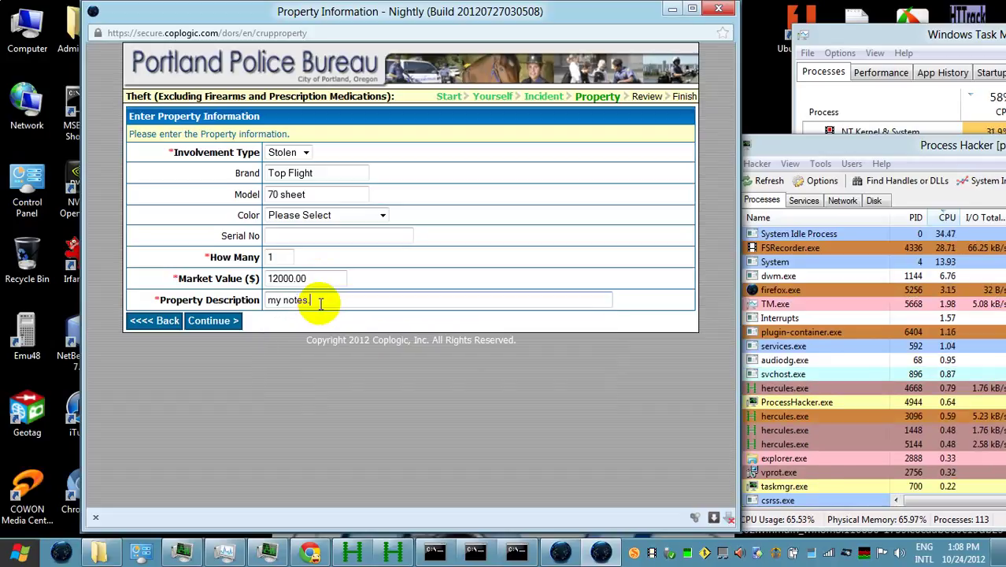
pyautogui.write('.')
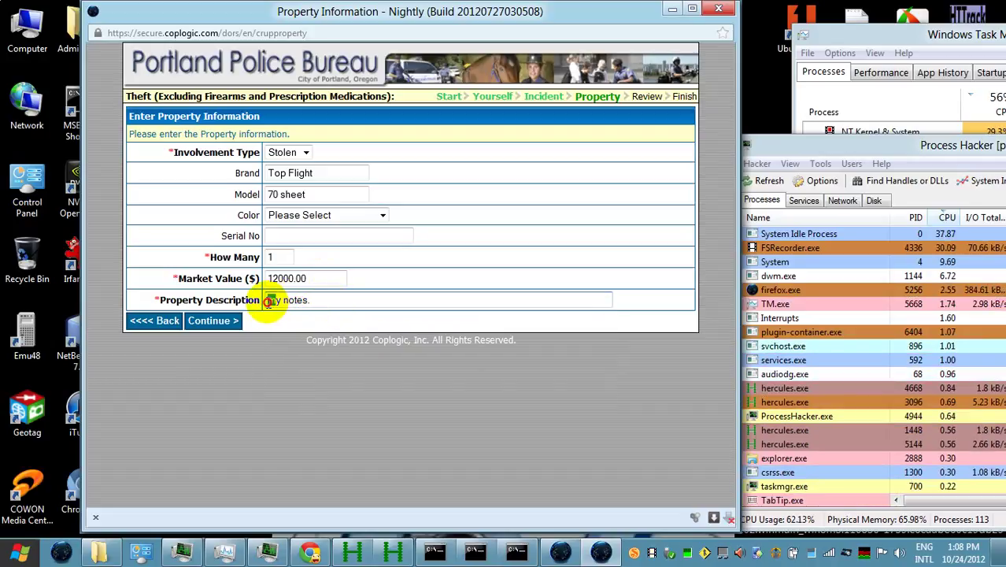
pyautogui.write('M')
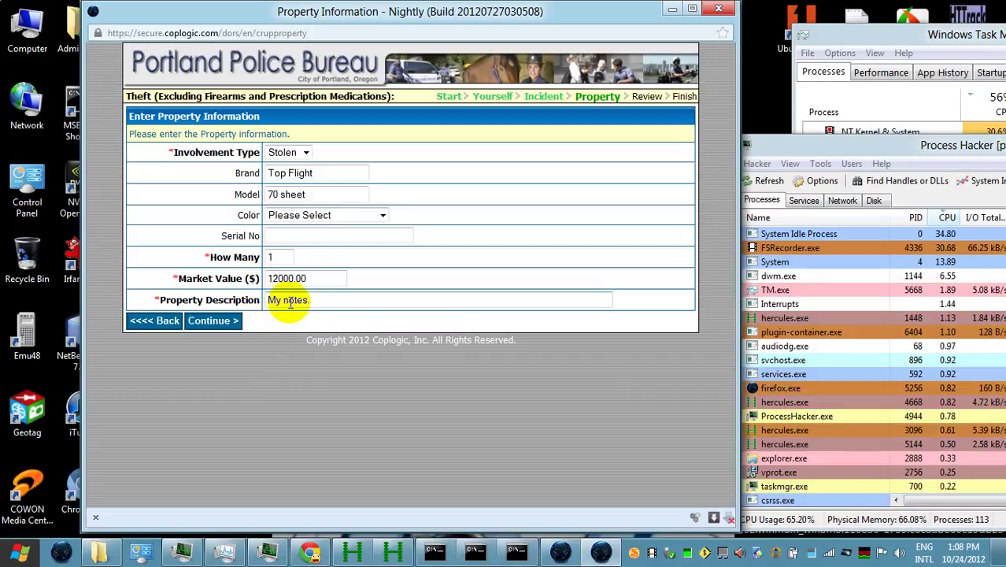
pyautogui.click(233, 322)
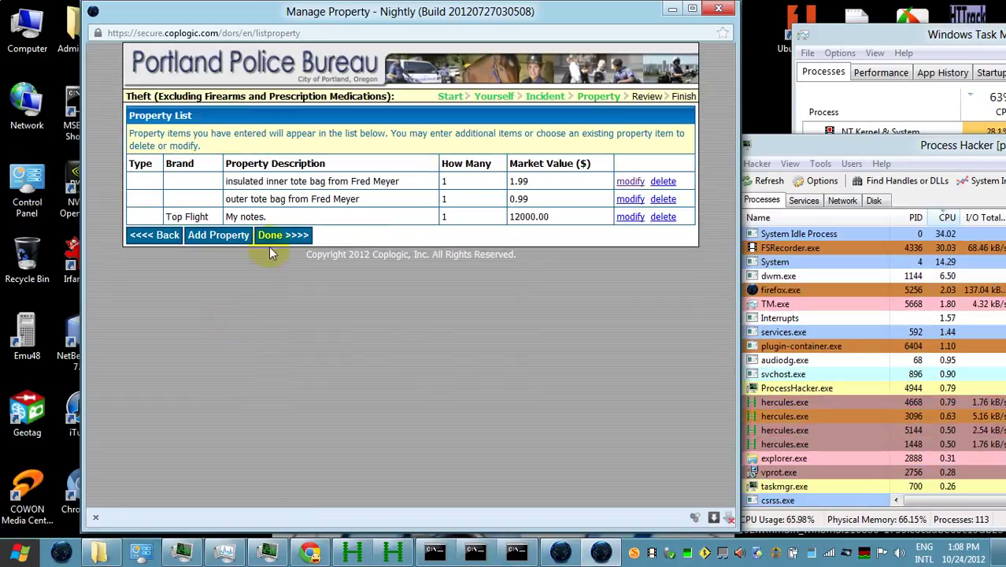
# Add another stolen property item to the report with the brand Maggi.
pyautogui.click(244, 236)
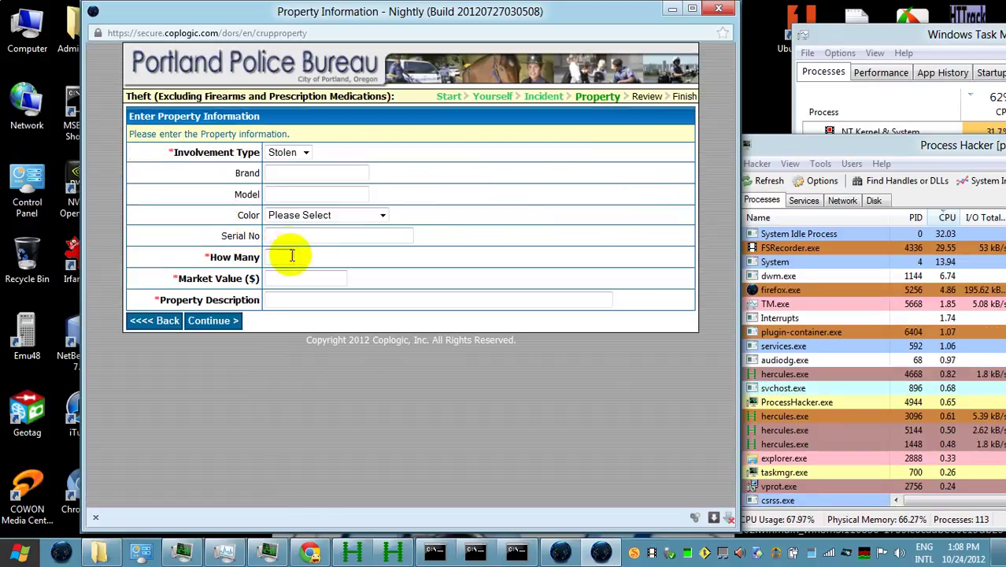
pyautogui.click(296, 172)
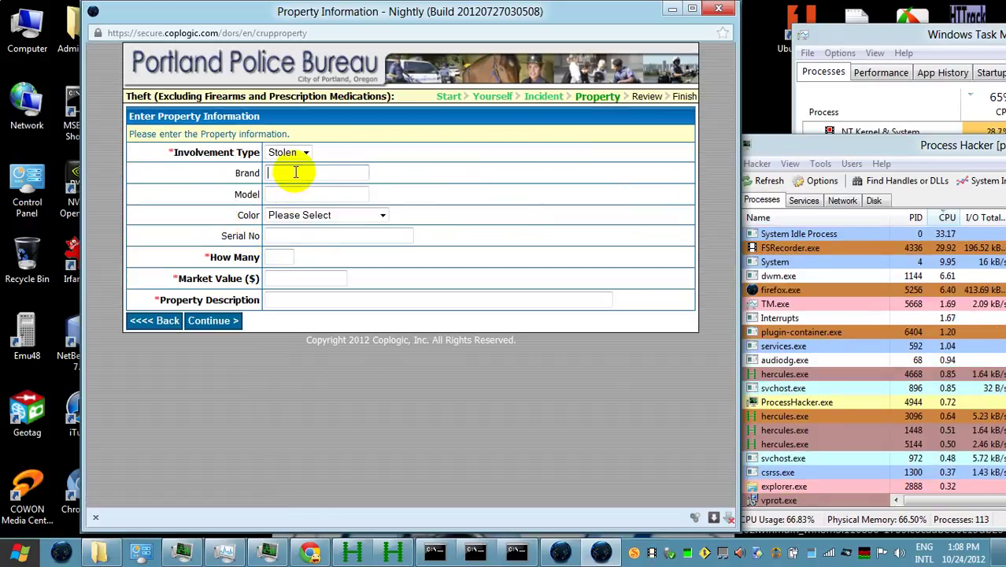
pyautogui.write('Maggi')
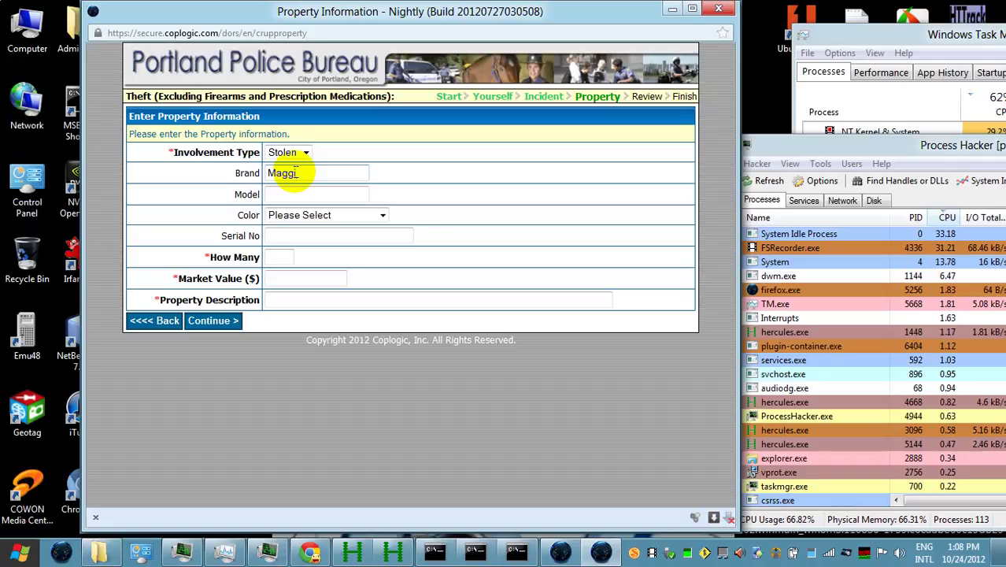
# Set the Maggi item's quantity to 1 and its market value to 2.80.
pyautogui.press('Tab')
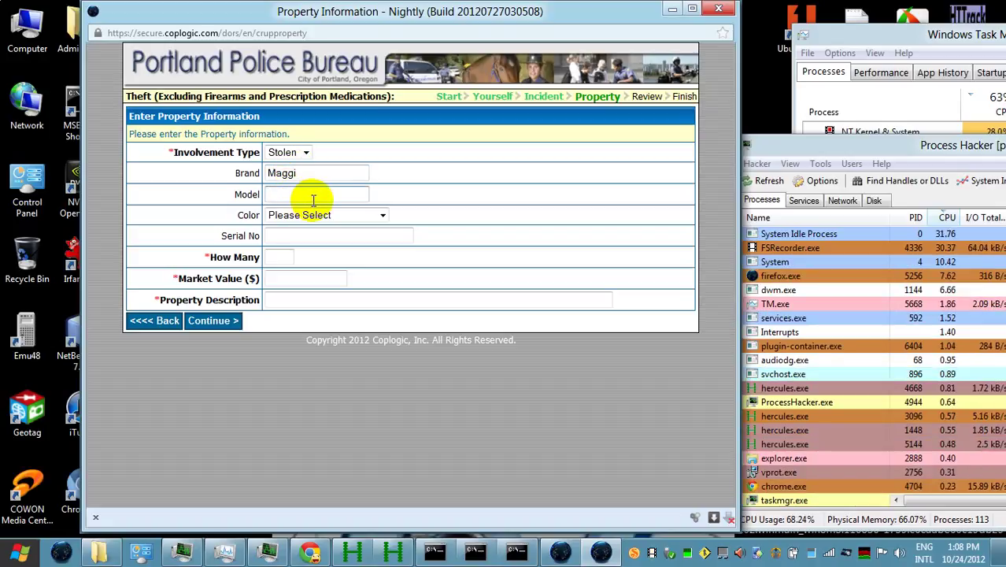
pyautogui.press('Tab')
pyautogui.press('Tab')
pyautogui.press('Tab')
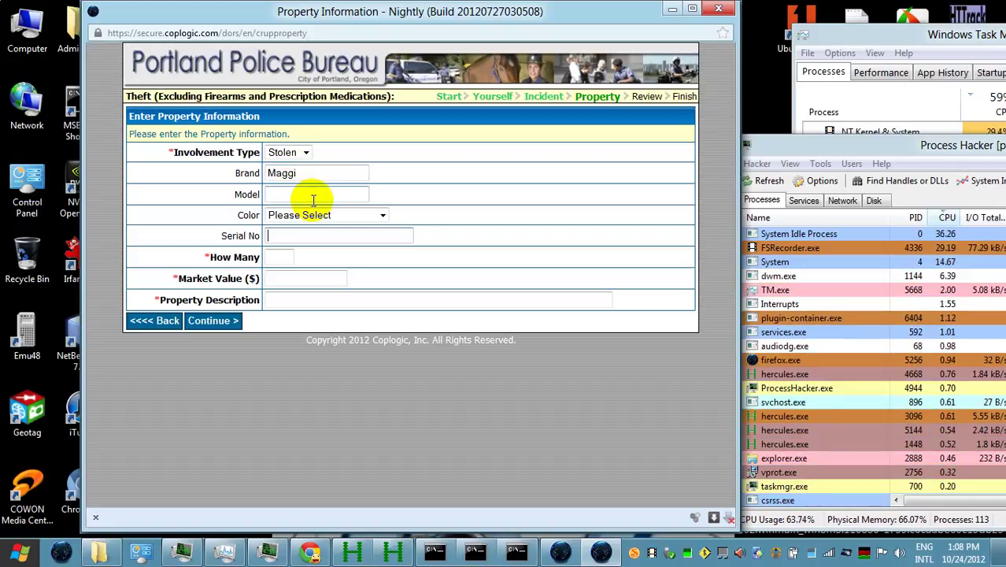
pyautogui.write('1')
pyautogui.click(320, 276)
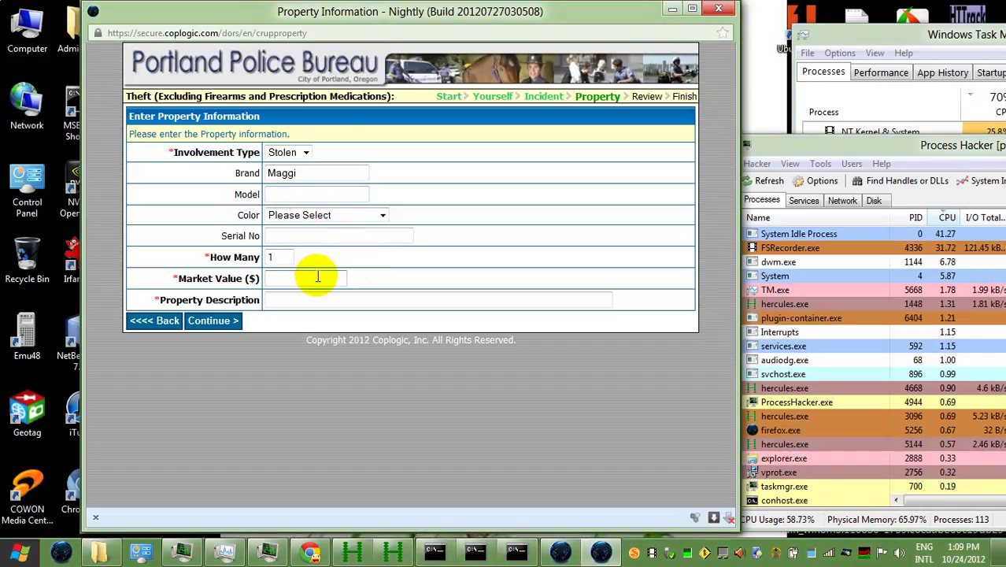
pyautogui.write('2.80')
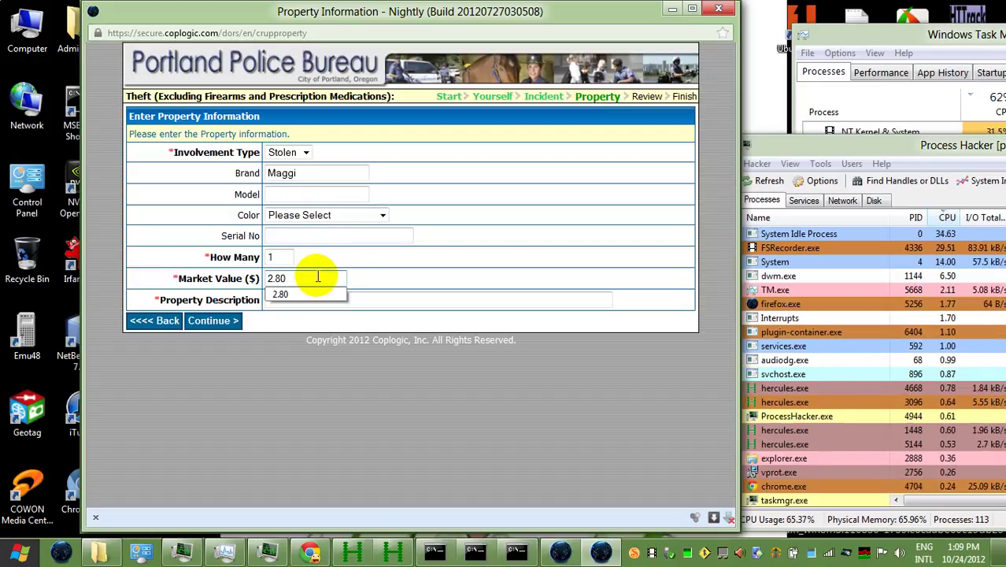
# Describe the Maggi item as "Maggi soy sauce" and revise the wording to "Maggi soy-like sauce".
pyautogui.click(349, 295)
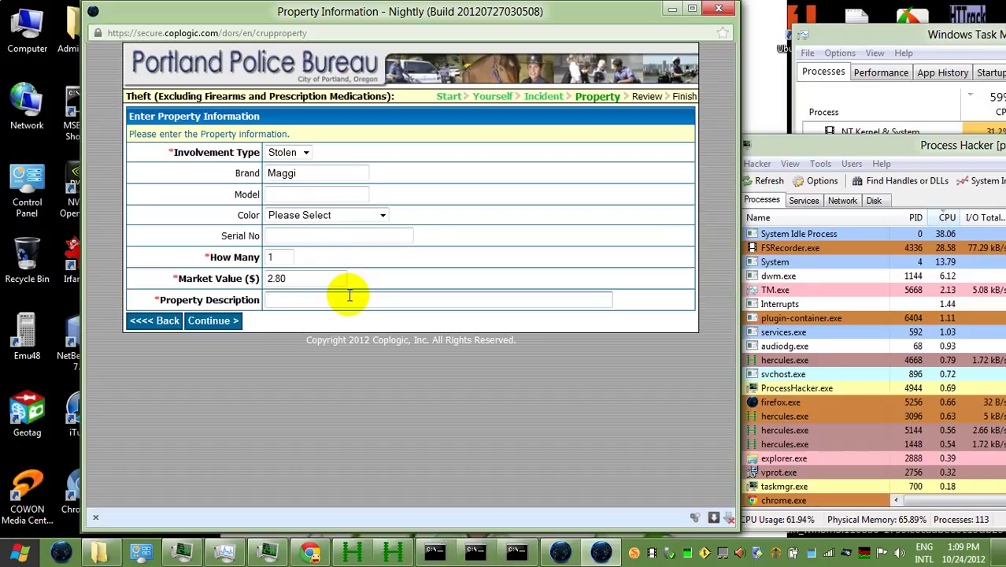
pyautogui.write('Maggi so')
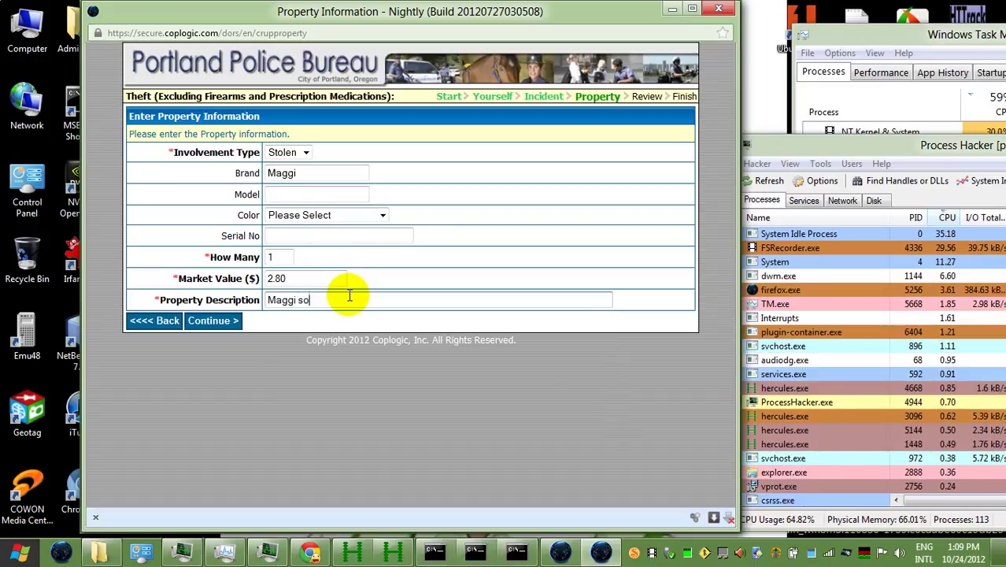
pyautogui.write('y sauc')
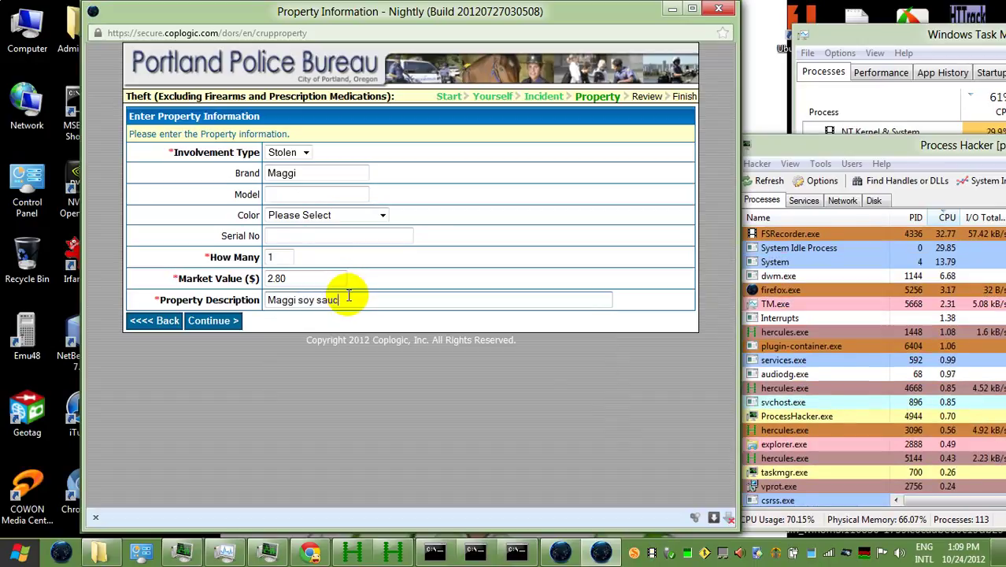
pyautogui.write('e')
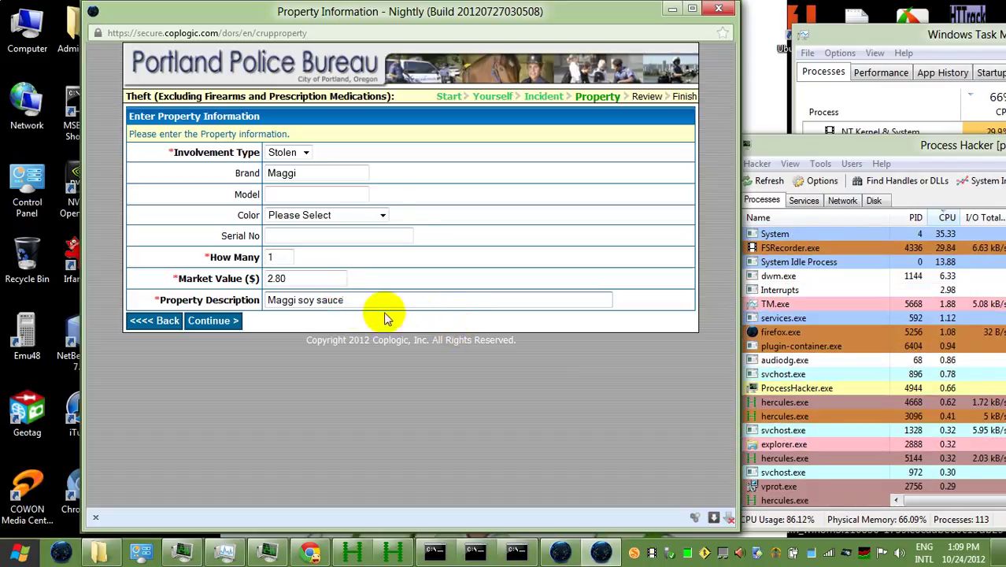
pyautogui.doubleClick(307, 300)
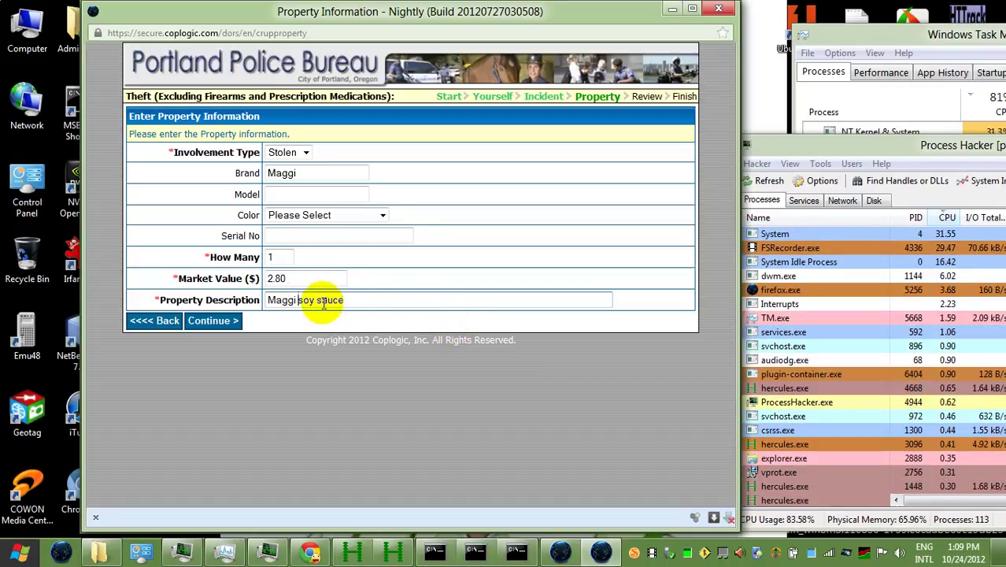
pyautogui.click(306, 300)
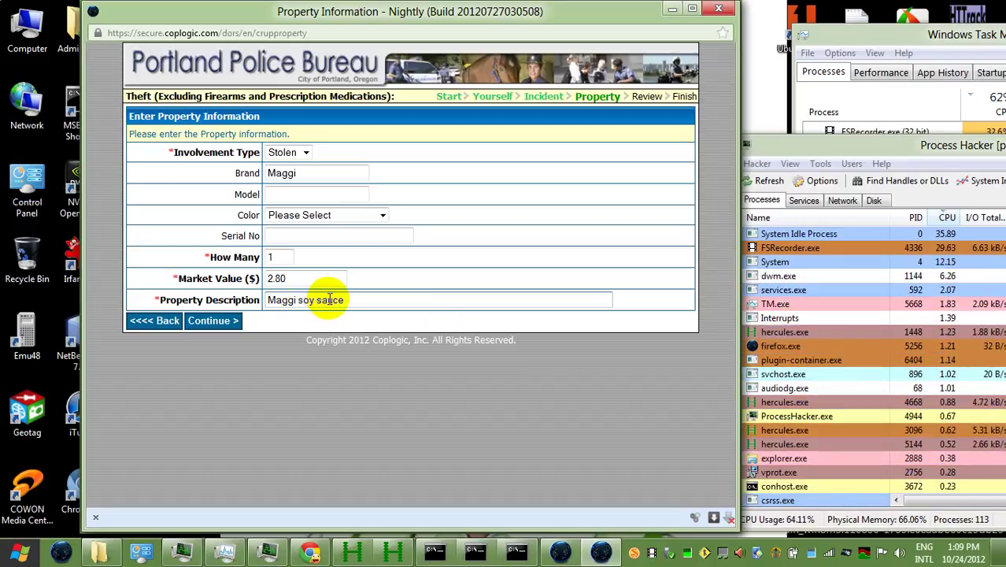
pyautogui.write('-like')
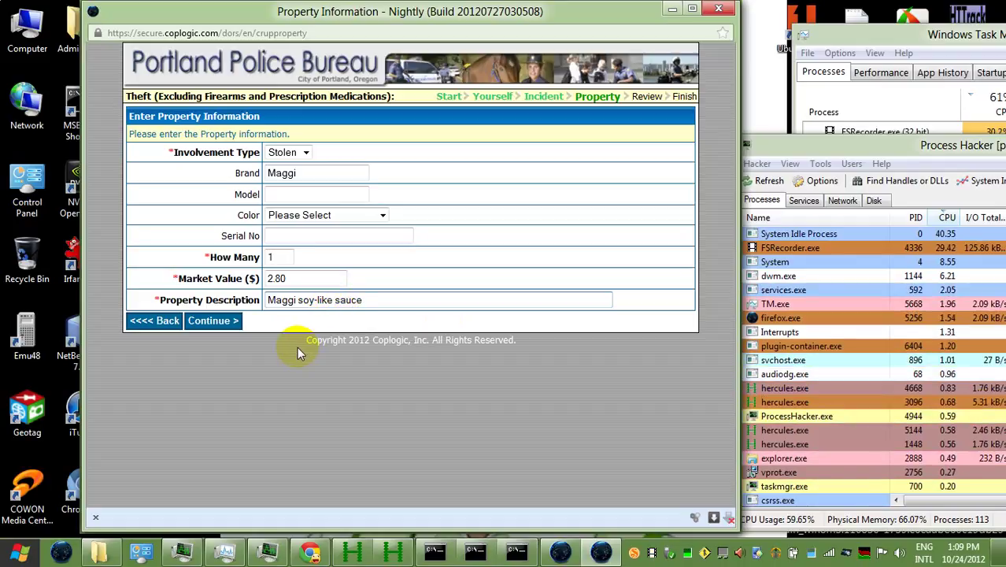
# Append ", in Spanish." to the Maggi item's description and submit the item to the property list.
pyautogui.click(388, 303)
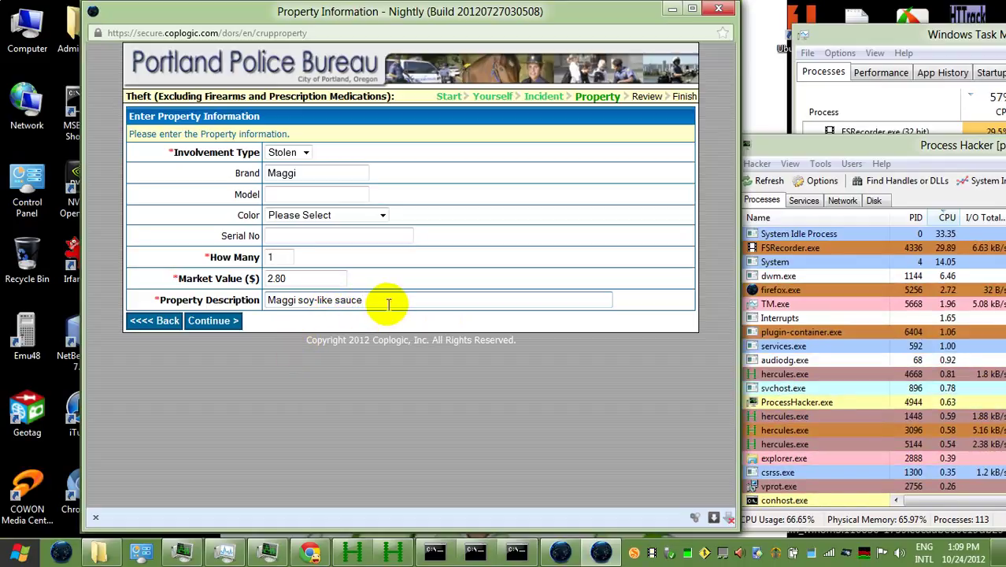
pyautogui.write(', ')
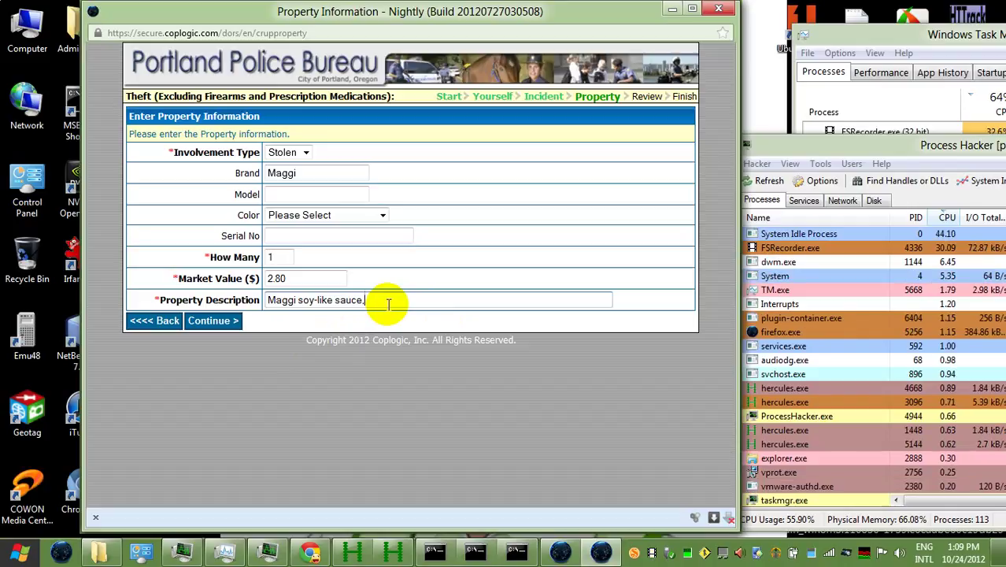
pyautogui.write('in')
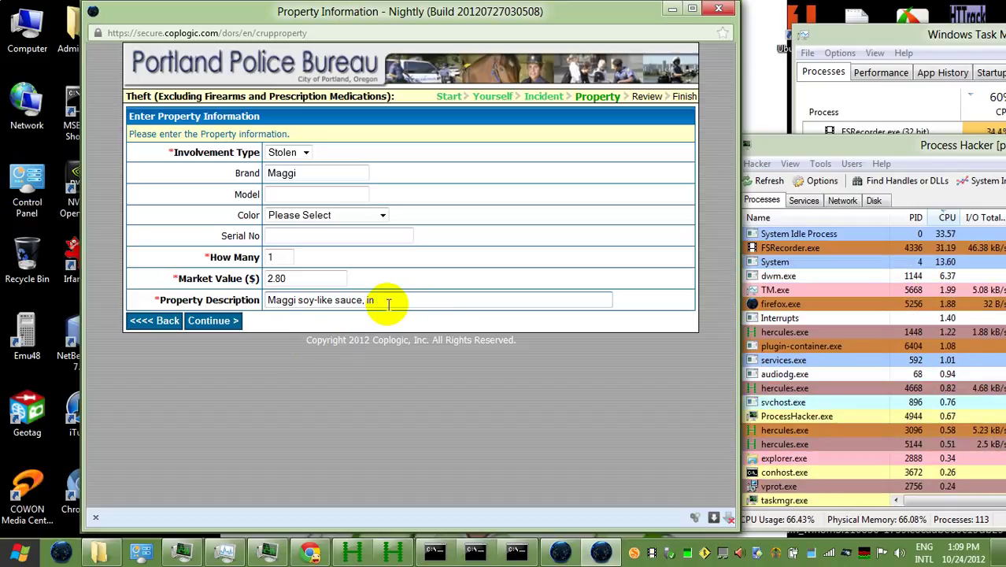
pyautogui.write(' Spanish')
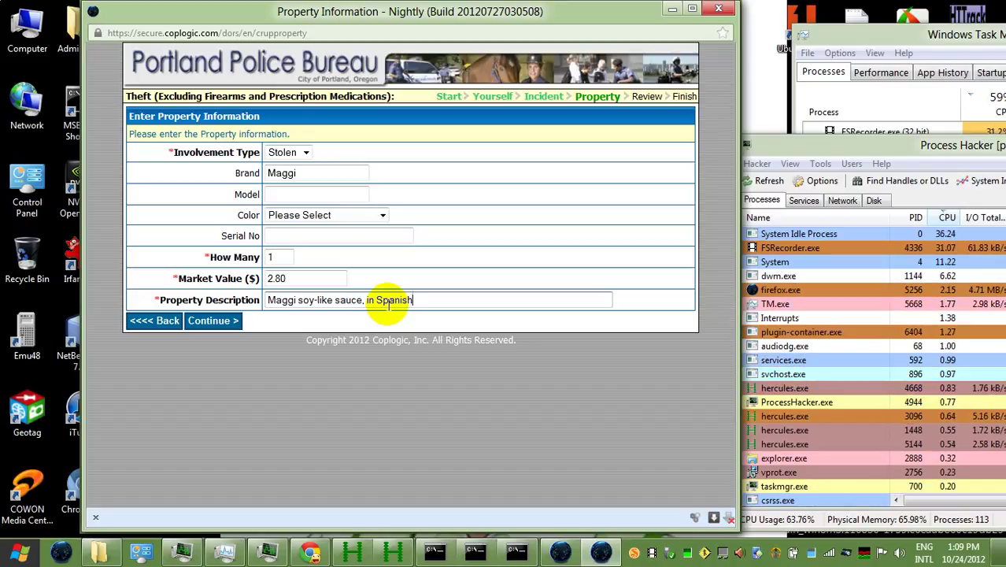
pyautogui.write('.')
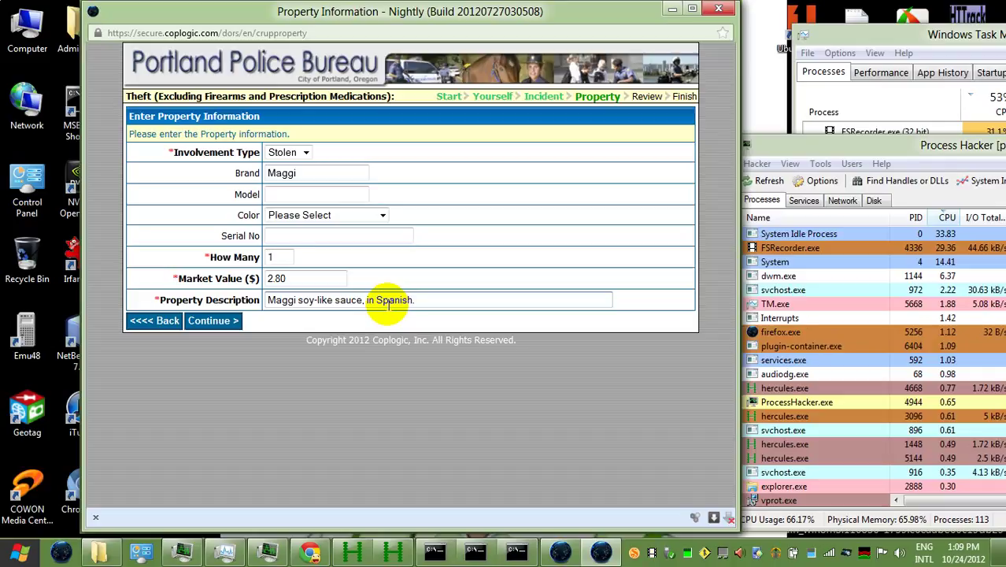
pyautogui.click(215, 322)
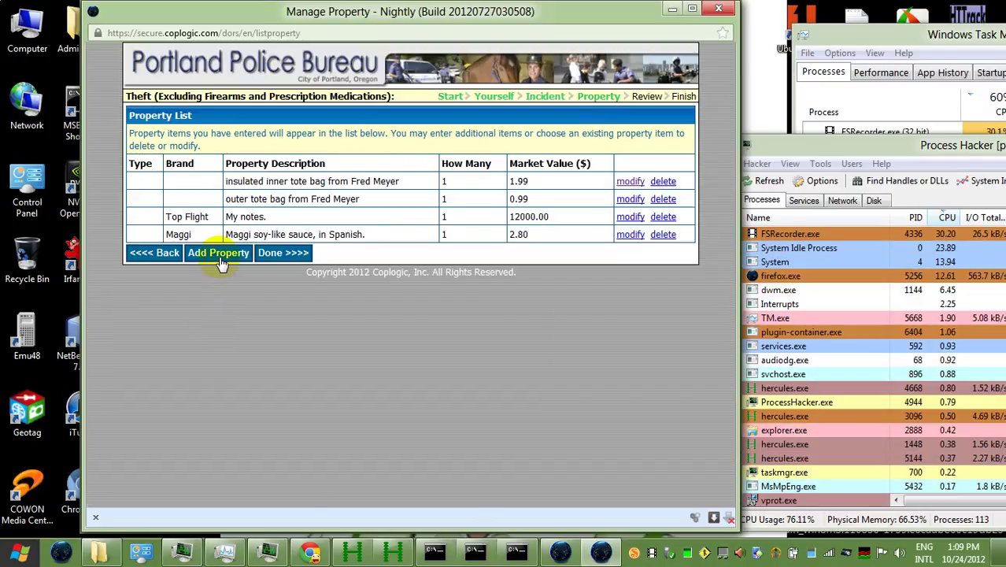
# Start another stolen property item with a quantity of 2 and the brand "top ramen".
pyautogui.click(221, 262)
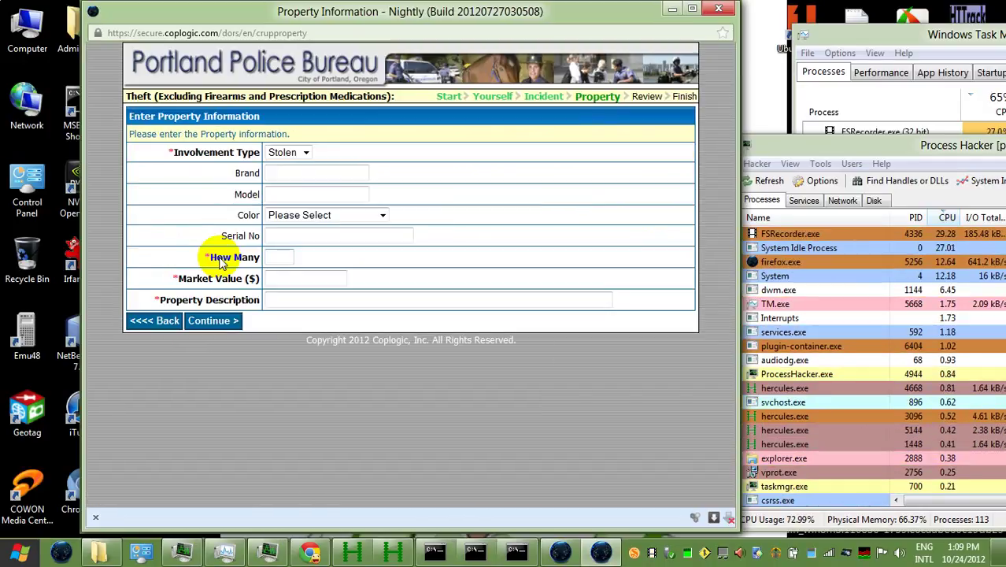
pyautogui.click(272, 266)
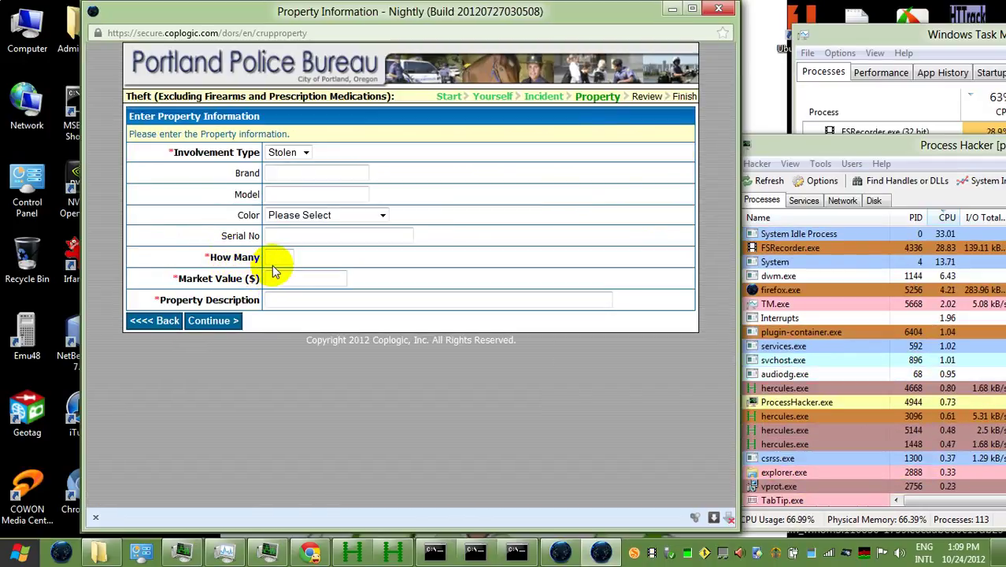
pyautogui.write('2')
pyautogui.click(301, 174)
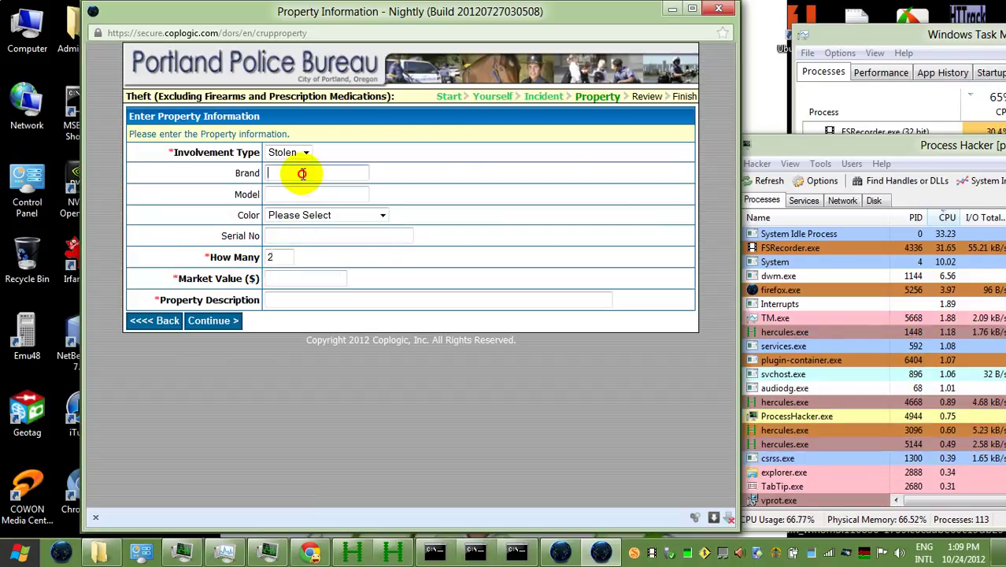
pyautogui.write('T')
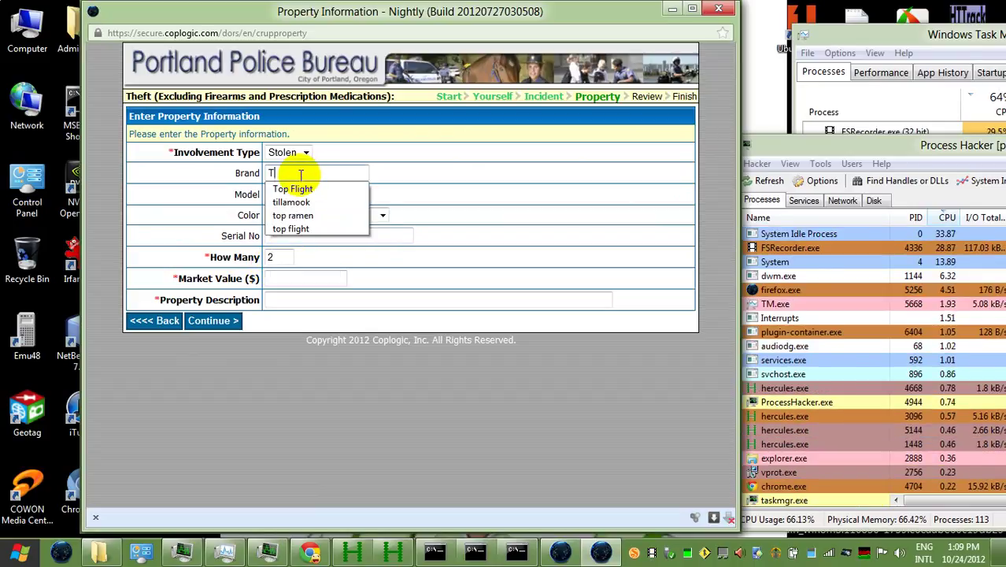
pyautogui.click(313, 215)
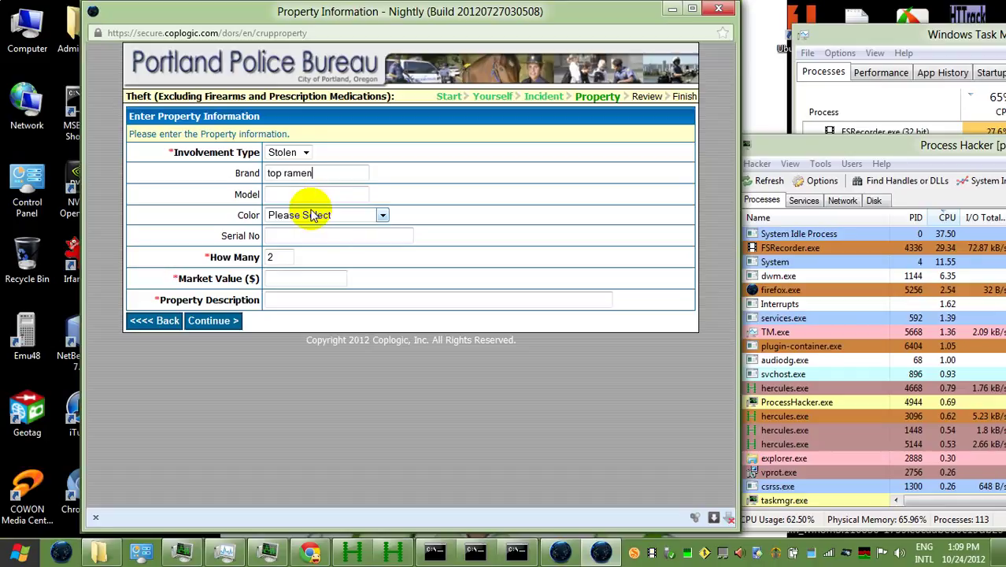
# Enter "oriental" as the top ramen item's model and set its market value to 0.33.
pyautogui.click(281, 195)
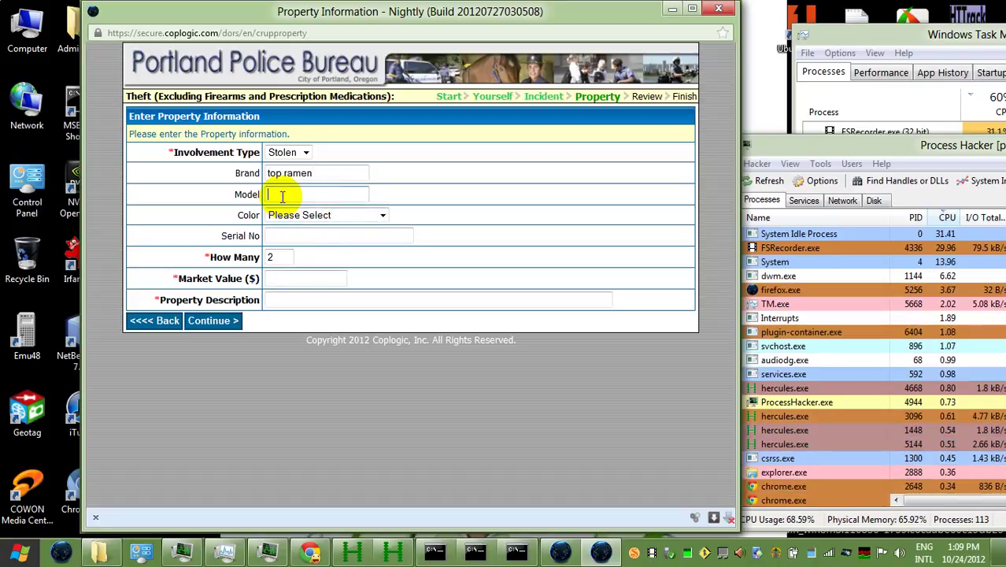
pyautogui.write('o')
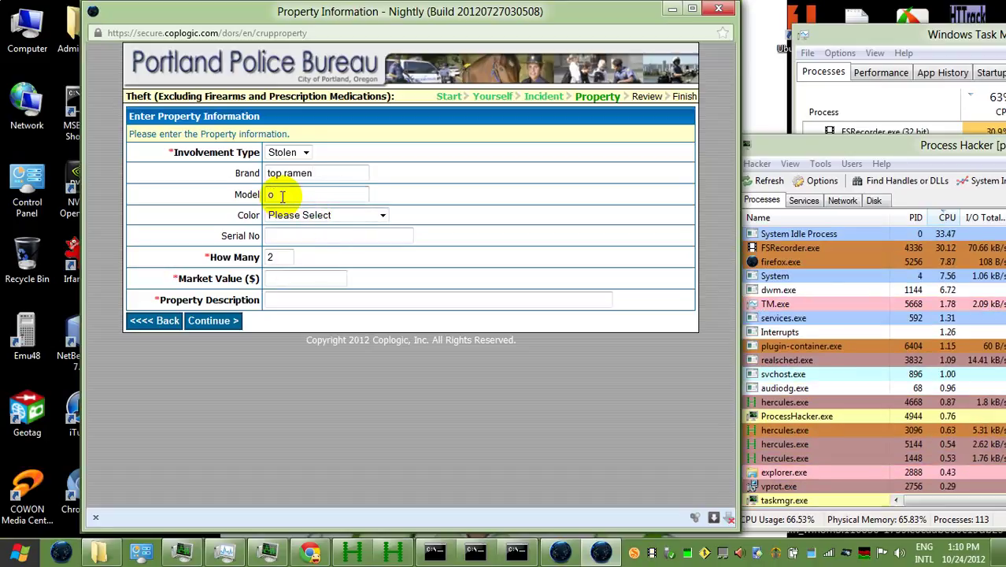
pyautogui.write('rient')
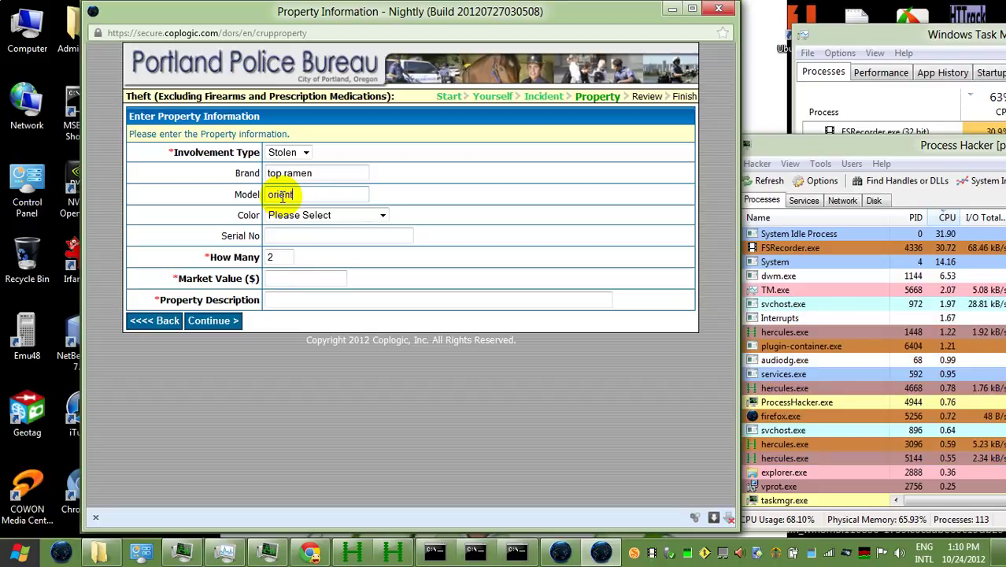
pyautogui.write('al')
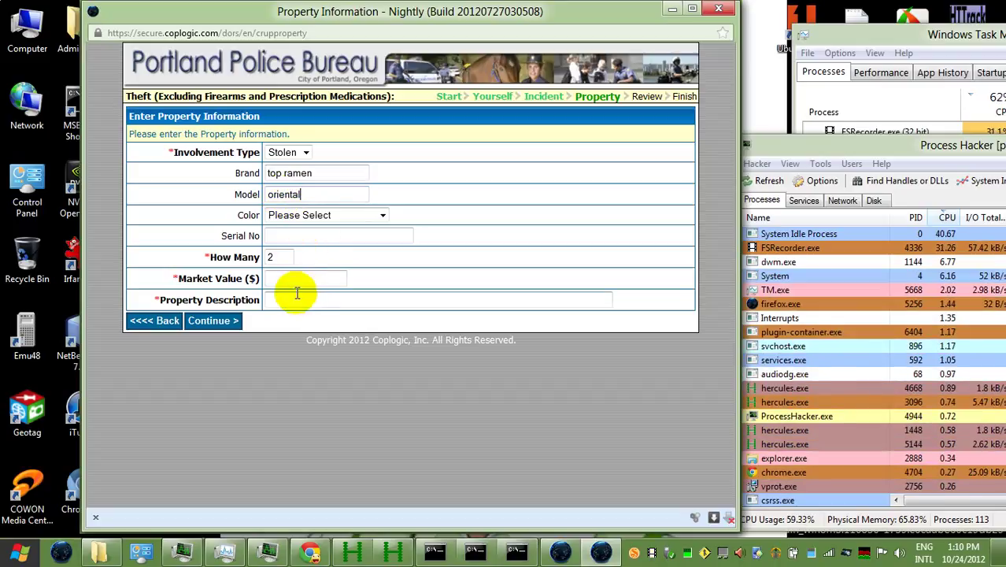
pyautogui.click(296, 277)
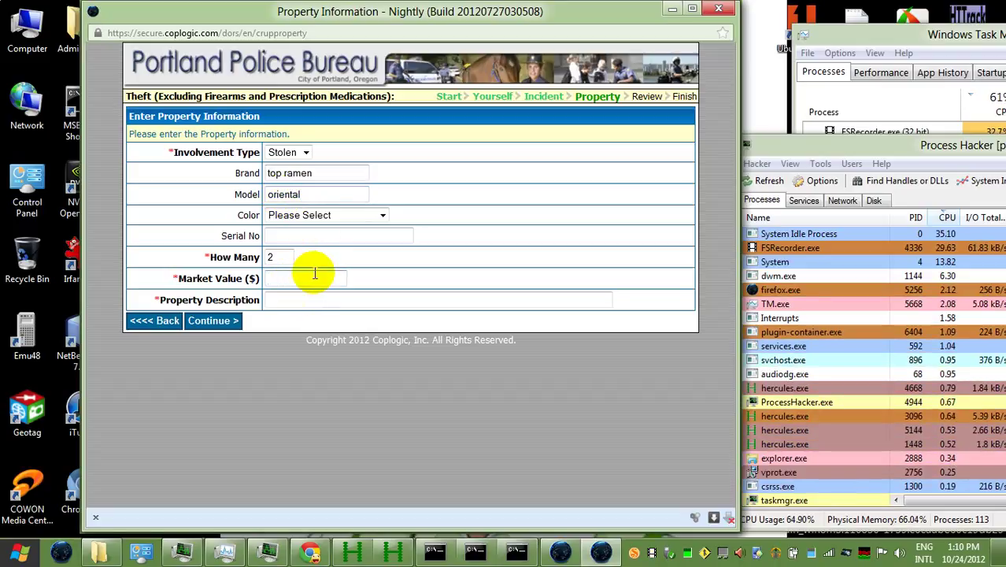
pyautogui.write('0.')
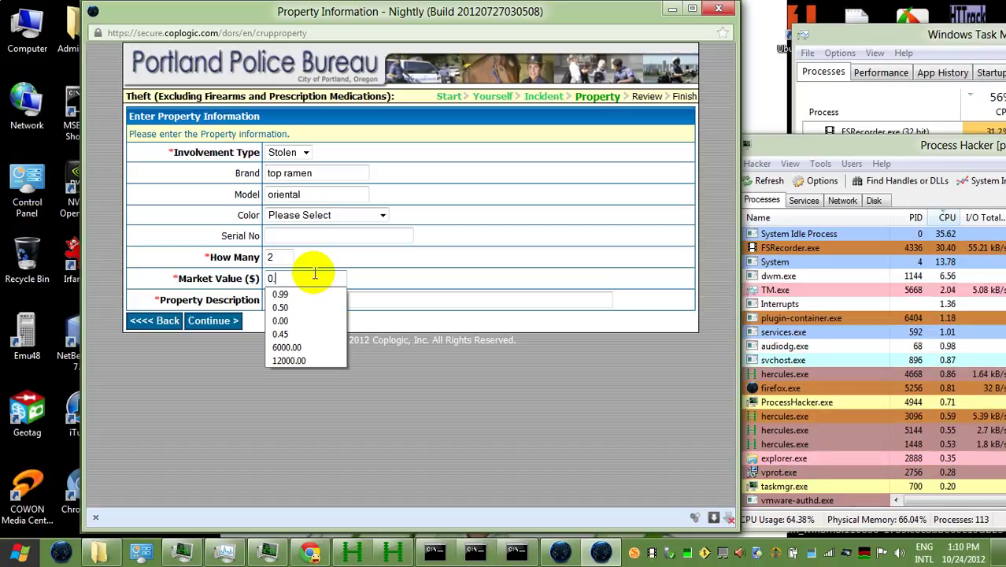
pyautogui.write('33')
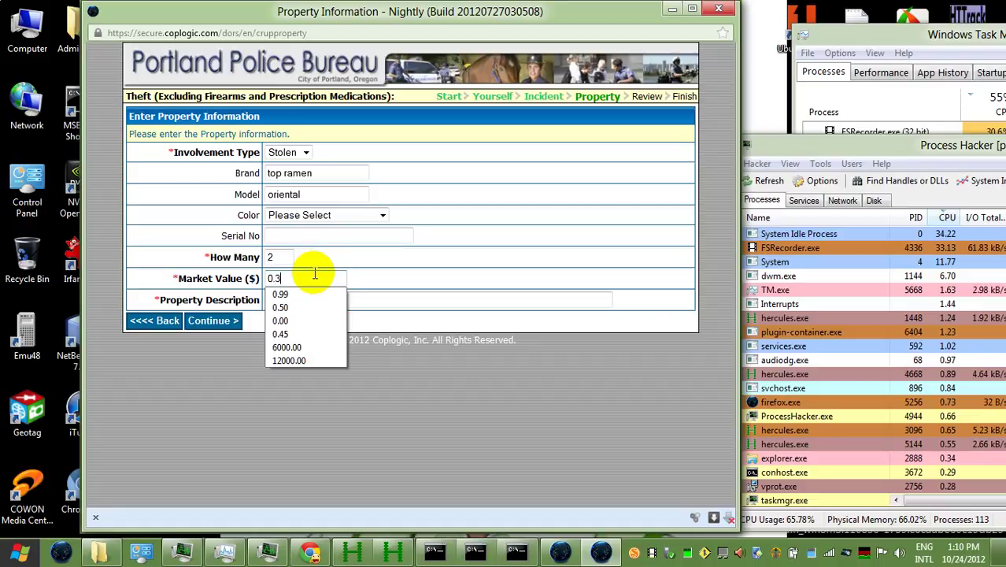
# Describe the top ramen item as "Instant noodles from Fred Meyer." and submit it to the property list.
pyautogui.click(333, 302)
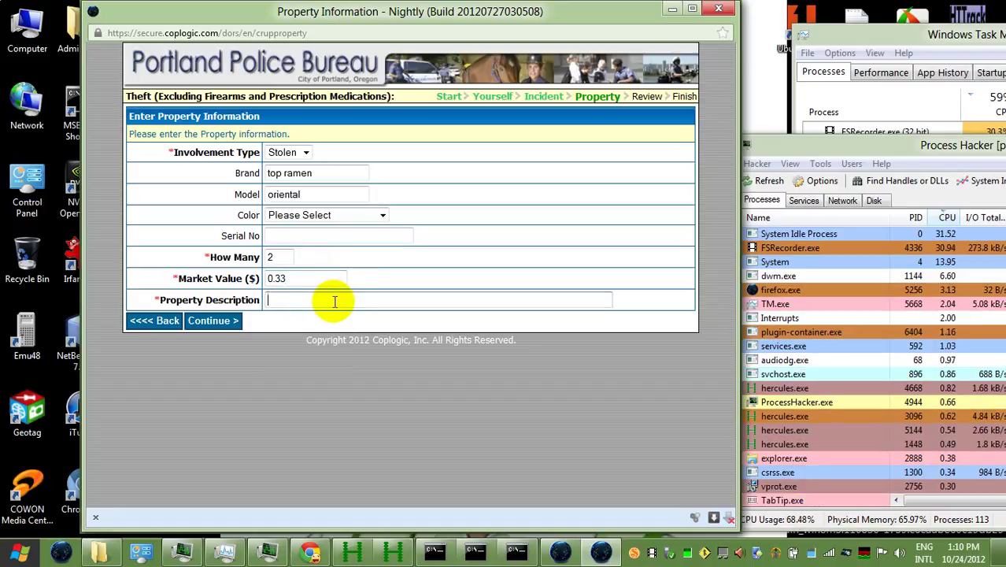
pyautogui.write('Ins')
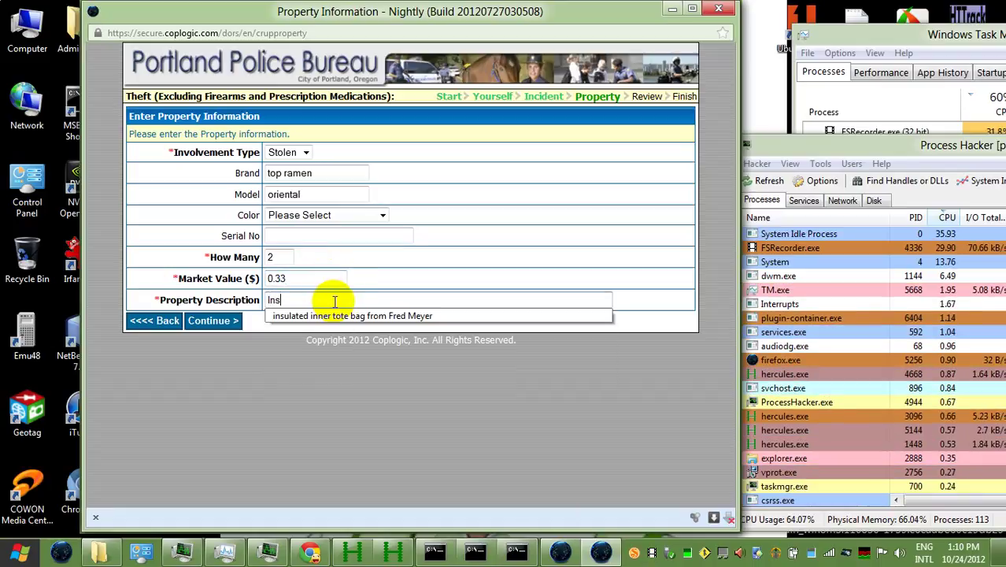
pyautogui.write('tan')
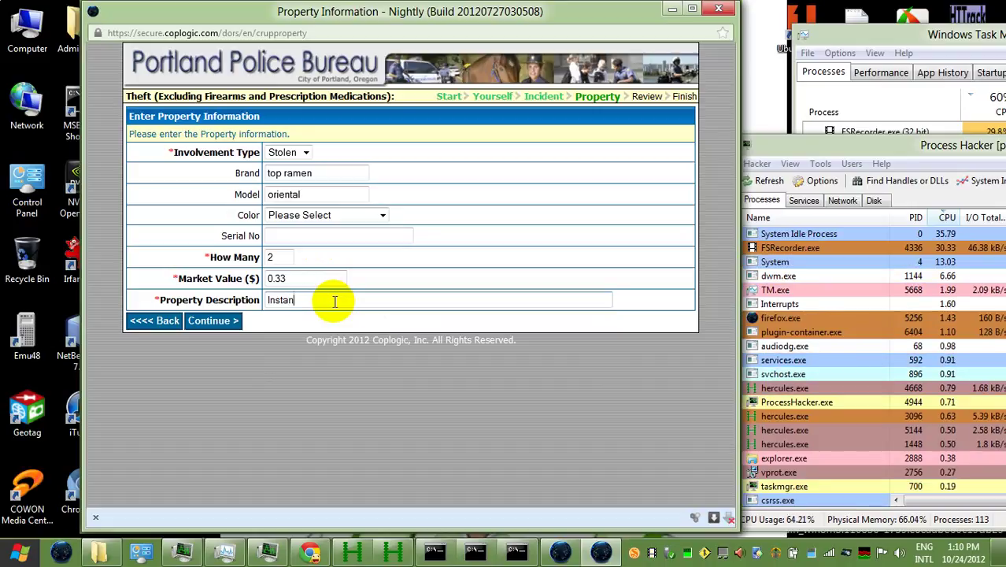
pyautogui.write('t noodles')
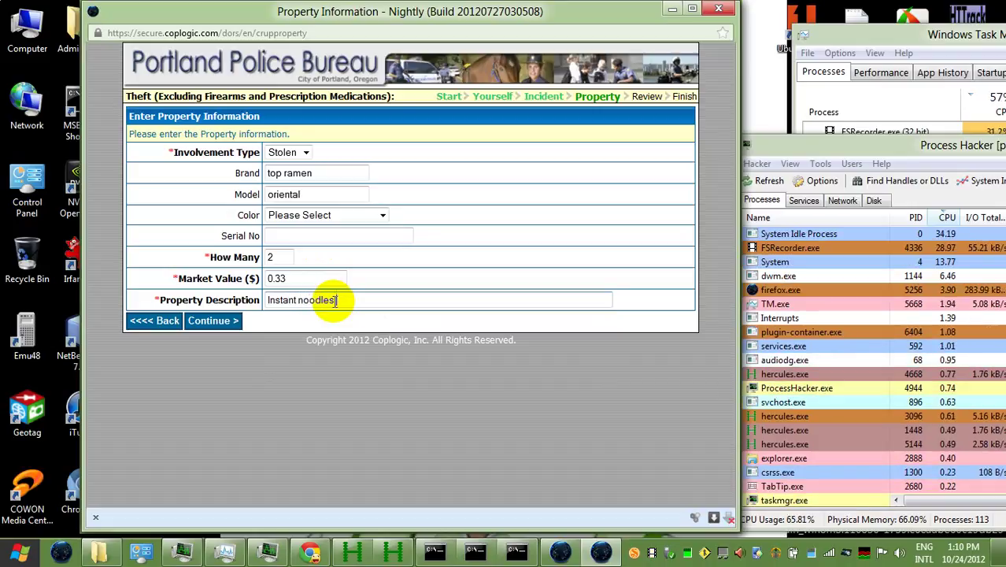
pyautogui.write(',from Fred')
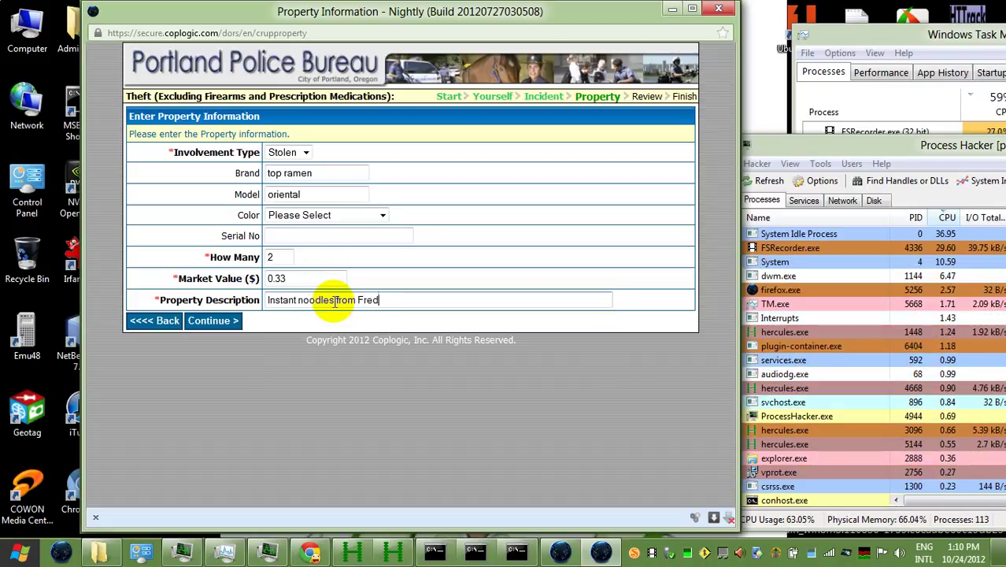
pyautogui.write(' Meye')
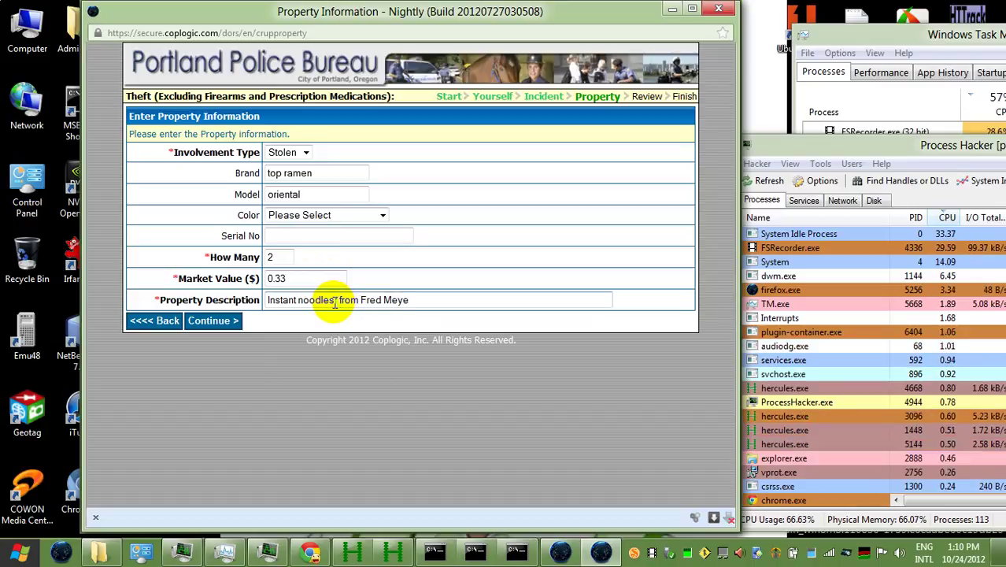
pyautogui.click(337, 301)
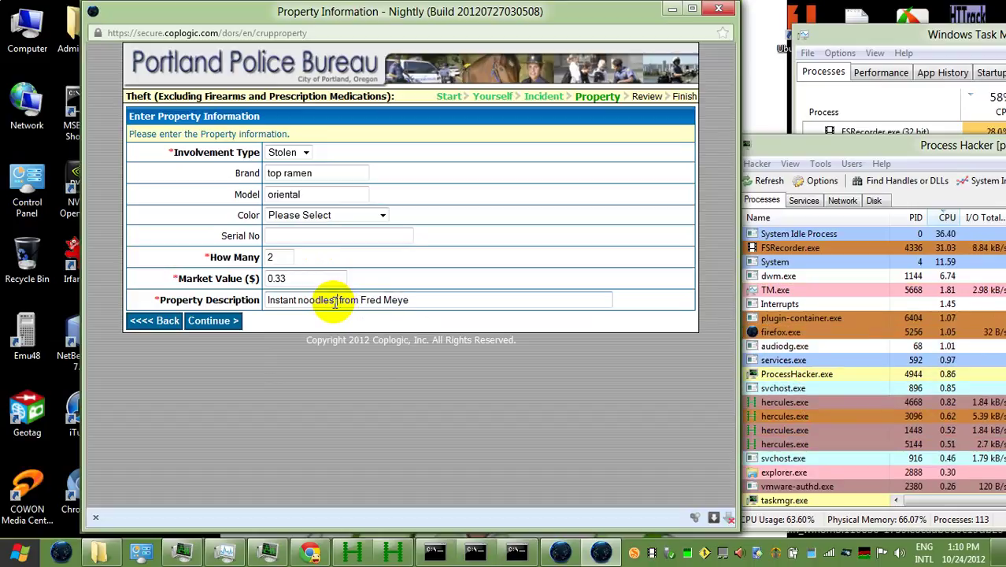
pyautogui.press('BackSpace')
pyautogui.click(433, 305)
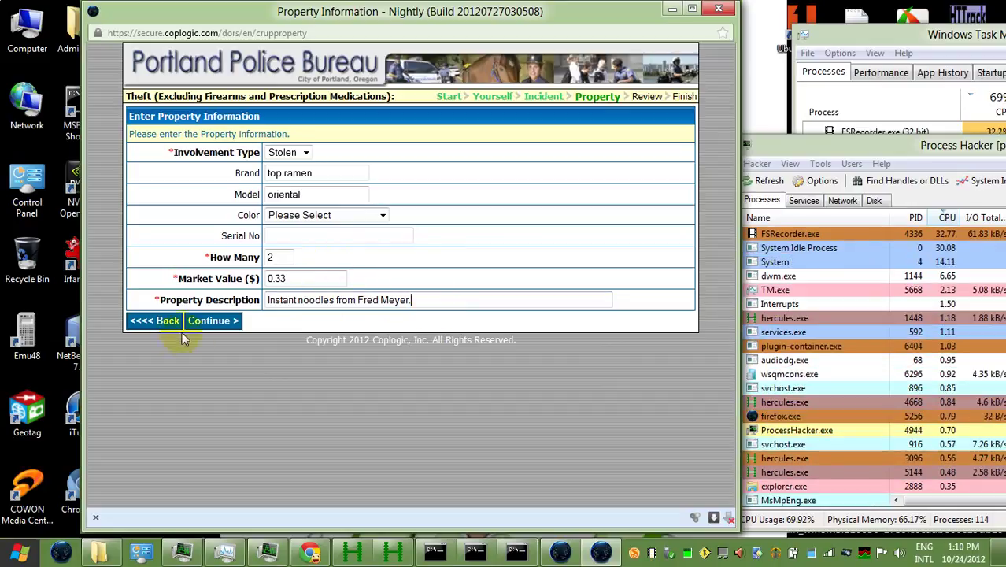
pyautogui.click(214, 324)
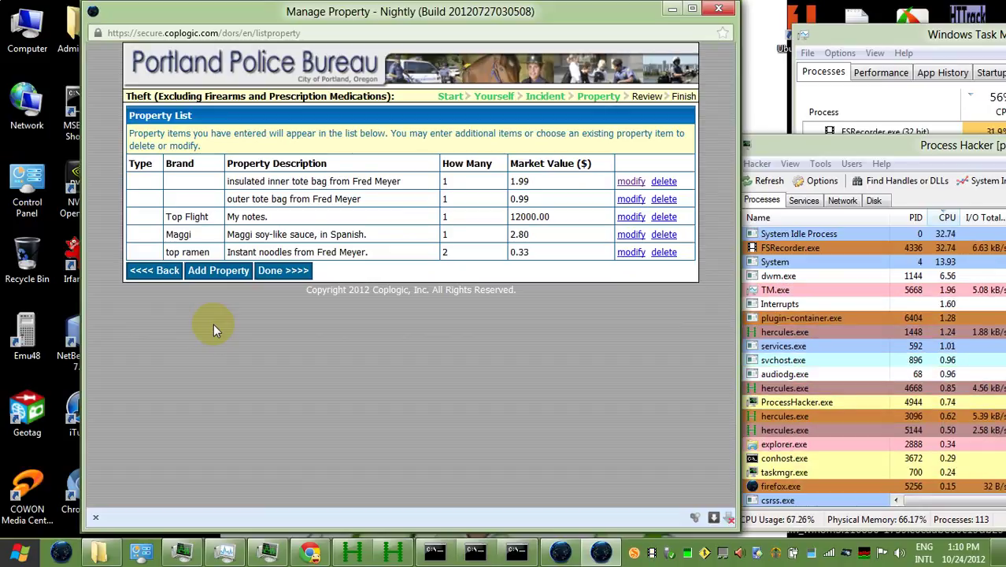
# Start another stolen property item with a quantity of 1 and a market value of 1.00.
pyautogui.click(229, 276)
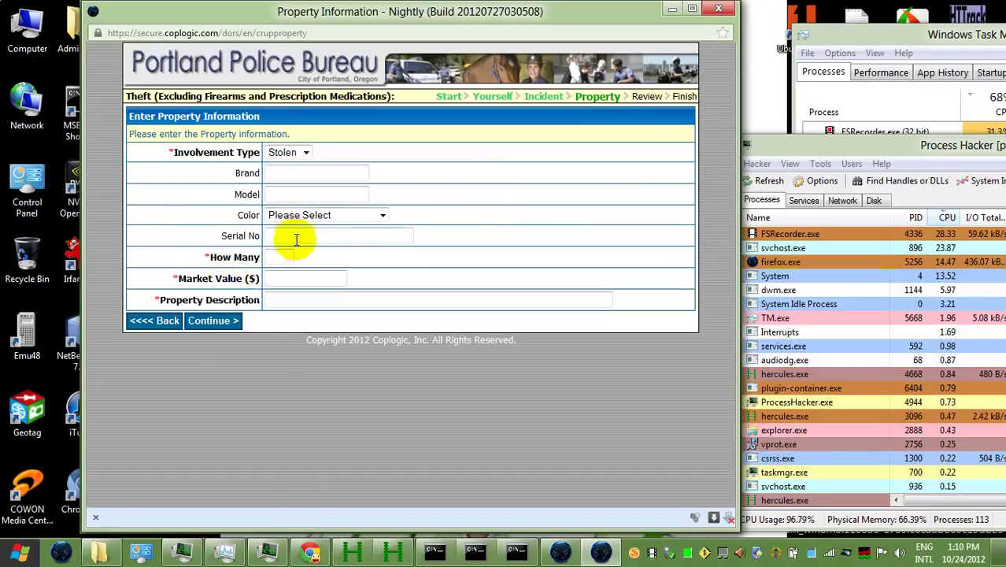
pyautogui.click(285, 256)
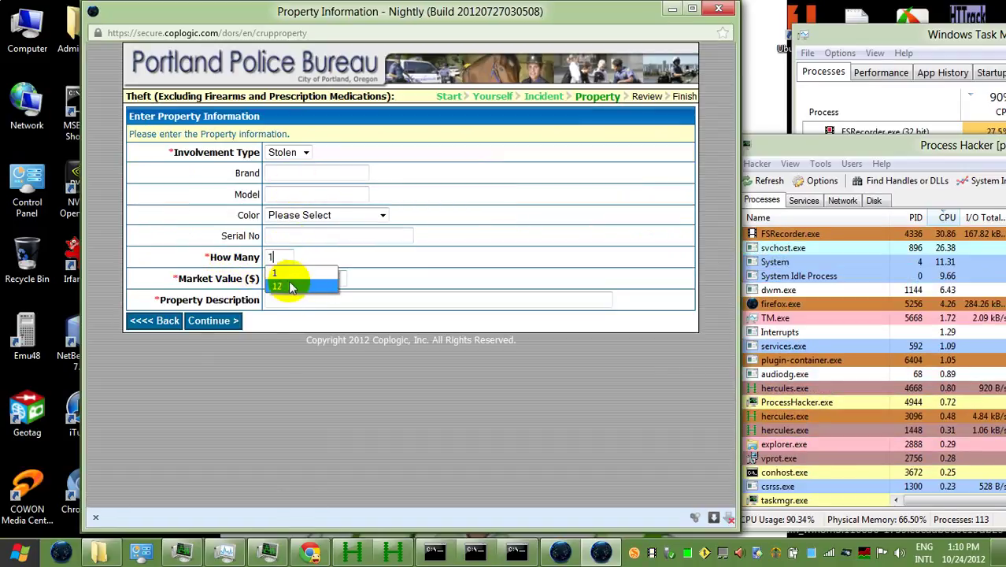
pyautogui.click(288, 284)
pyautogui.click(337, 278)
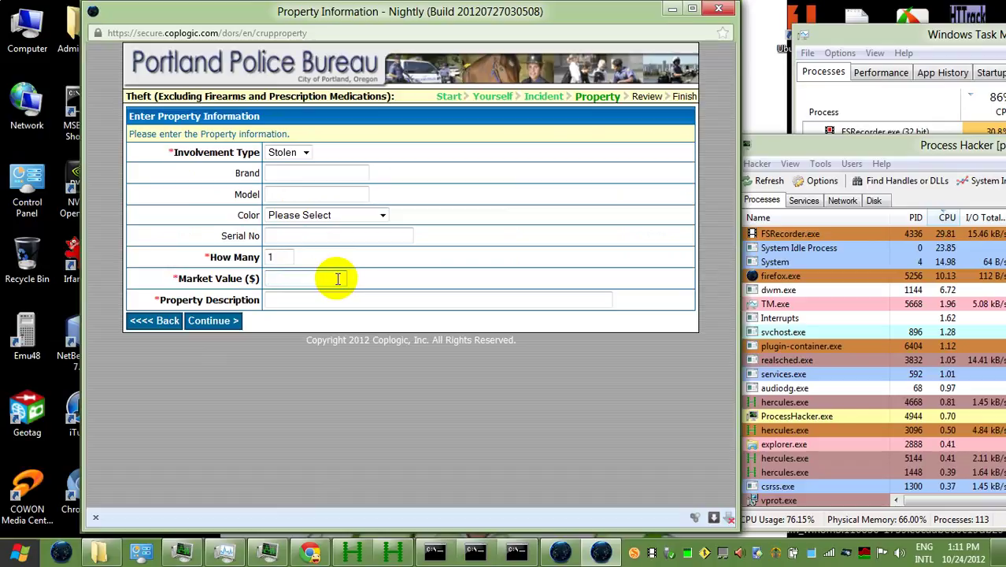
pyautogui.write('1')
# Describe the 1.00 dollar item as "Tostida rounds from Fred Meyer." and submit it to the property list.
pyautogui.click(323, 298)
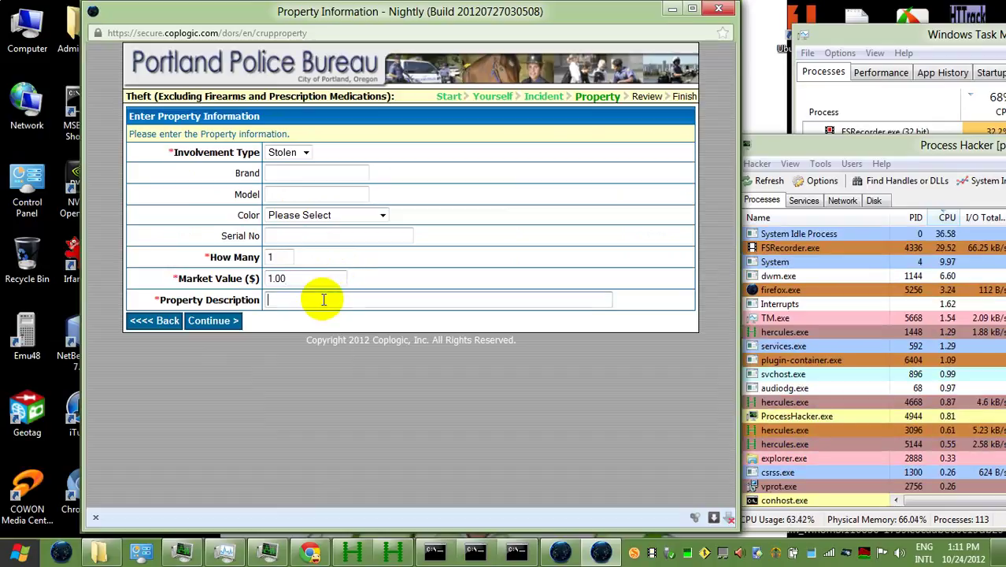
pyautogui.write('tos')
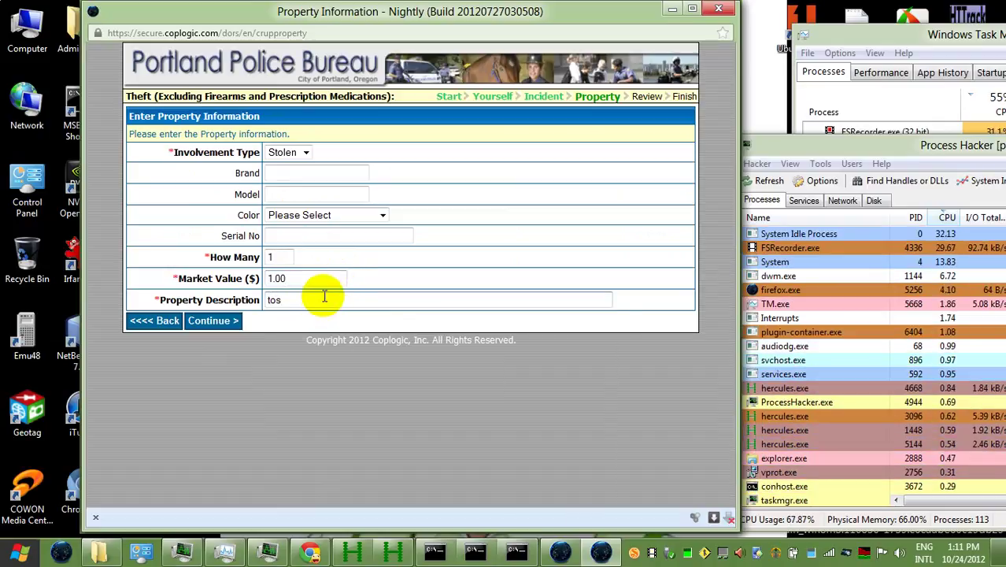
pyautogui.write('tida ')
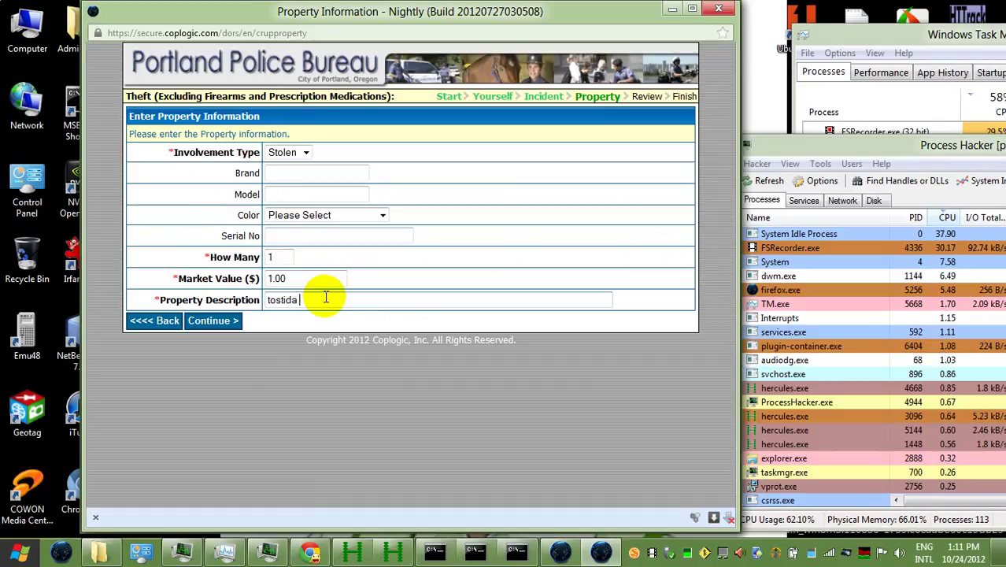
pyautogui.write('rounds from')
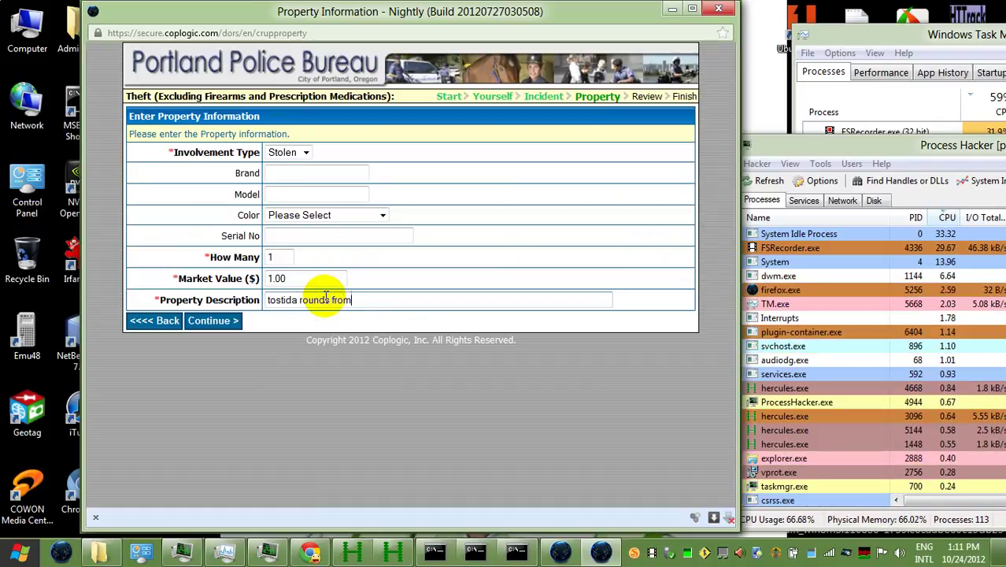
pyautogui.write(' Fred Meye')
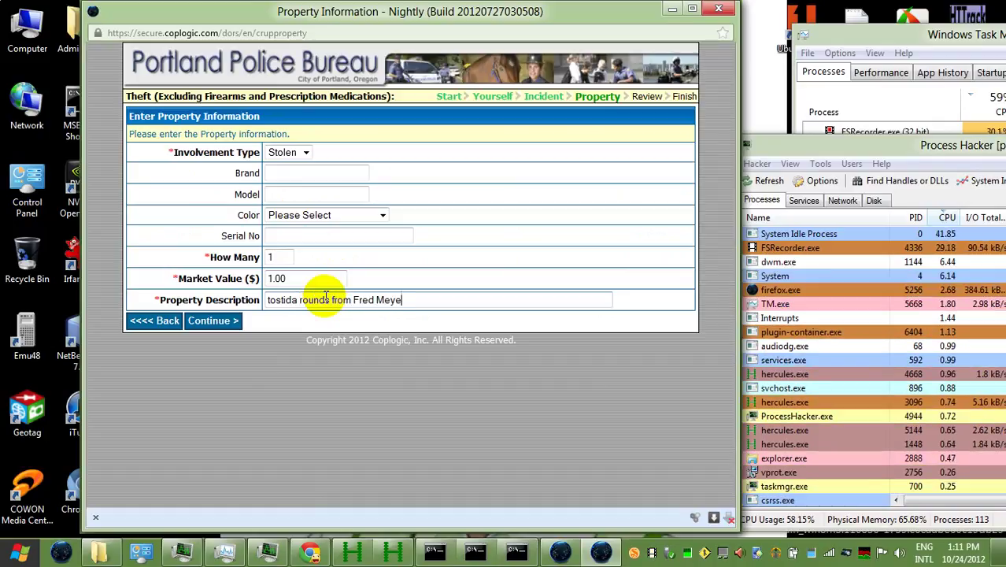
pyautogui.write('r.')
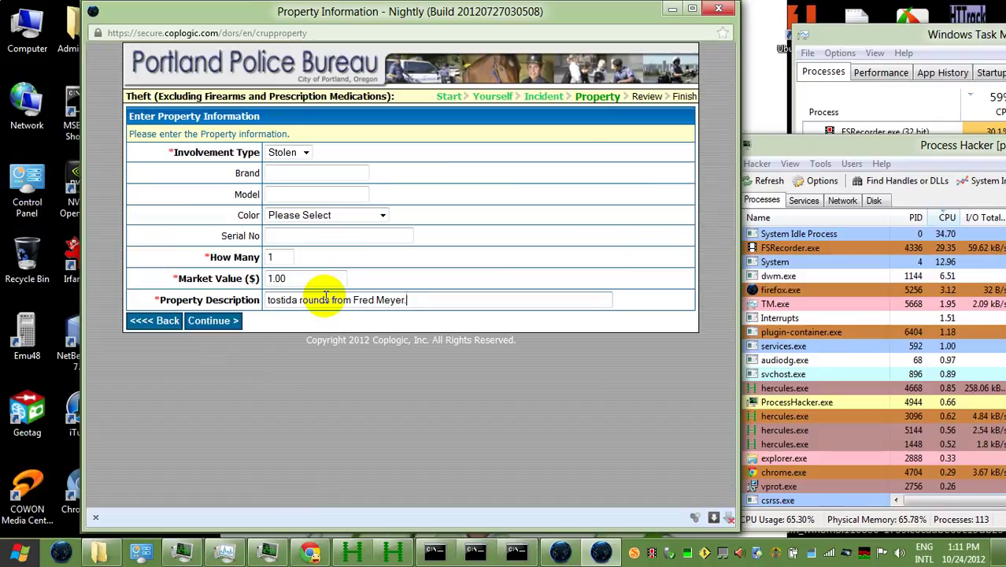
pyautogui.click(270, 299)
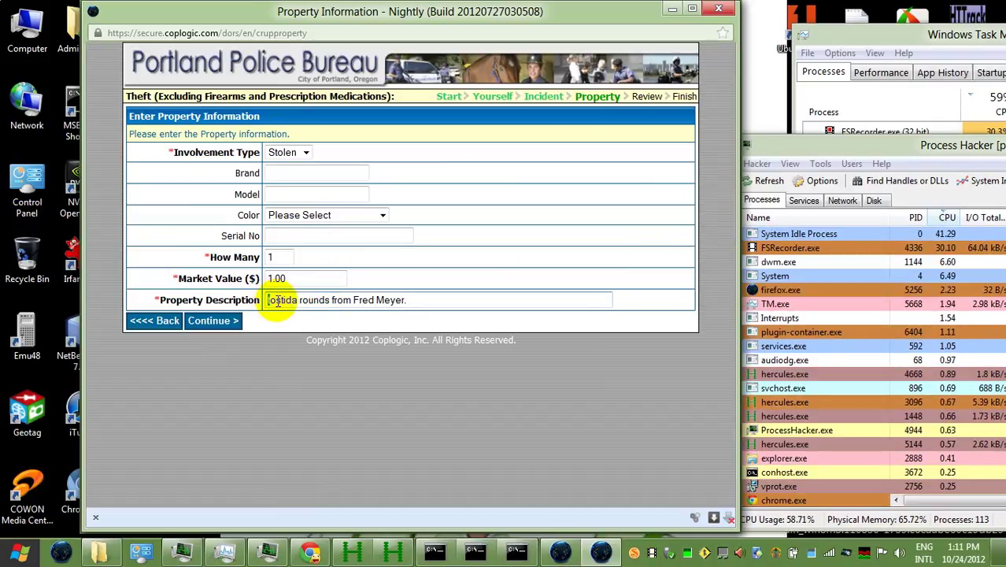
pyautogui.write('T')
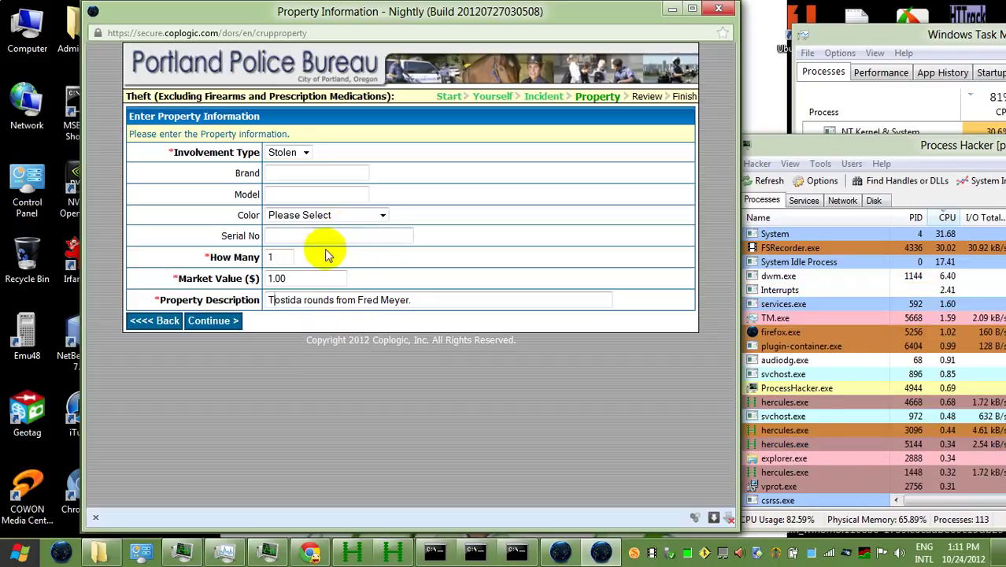
pyautogui.click(214, 322)
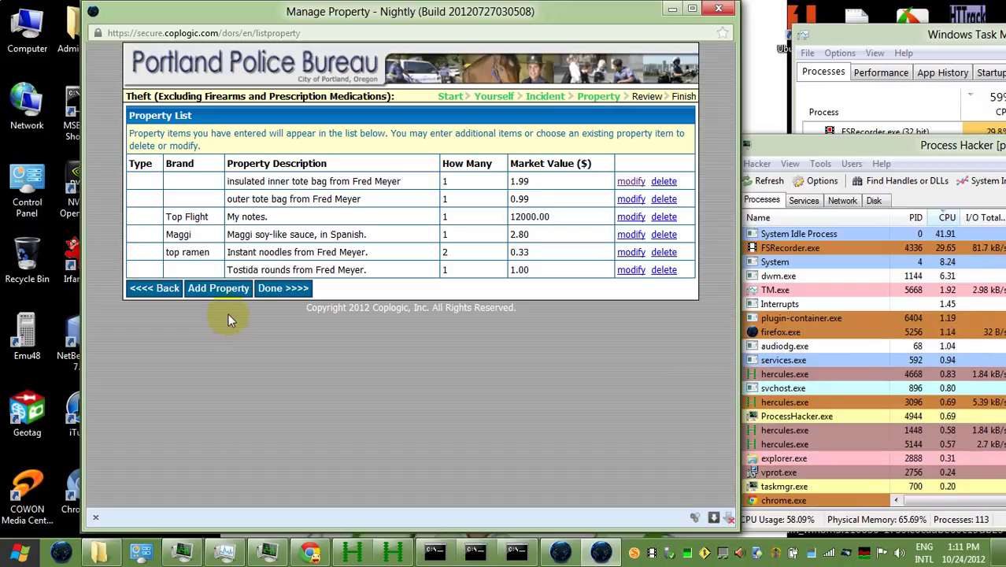
# Start another stolen property item with the brand "Eucerin", a quantity of 1 and a market value of 1.40.
pyautogui.click(236, 293)
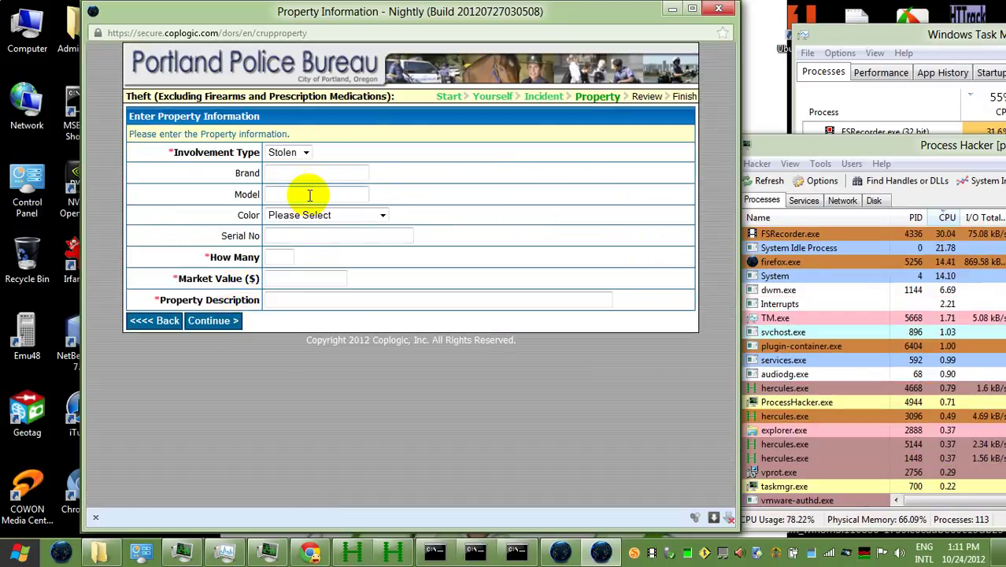
pyautogui.click(308, 175)
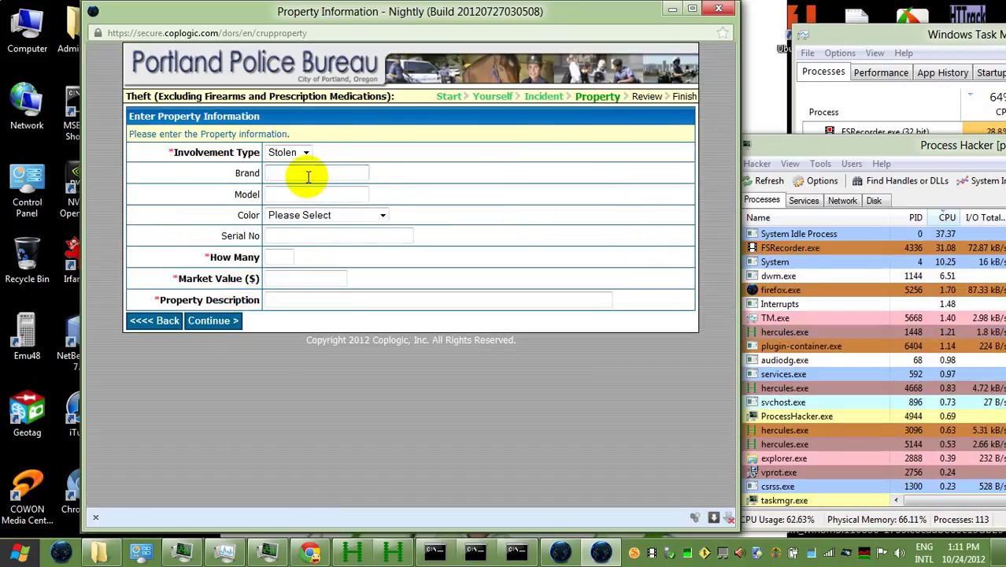
pyautogui.write('E')
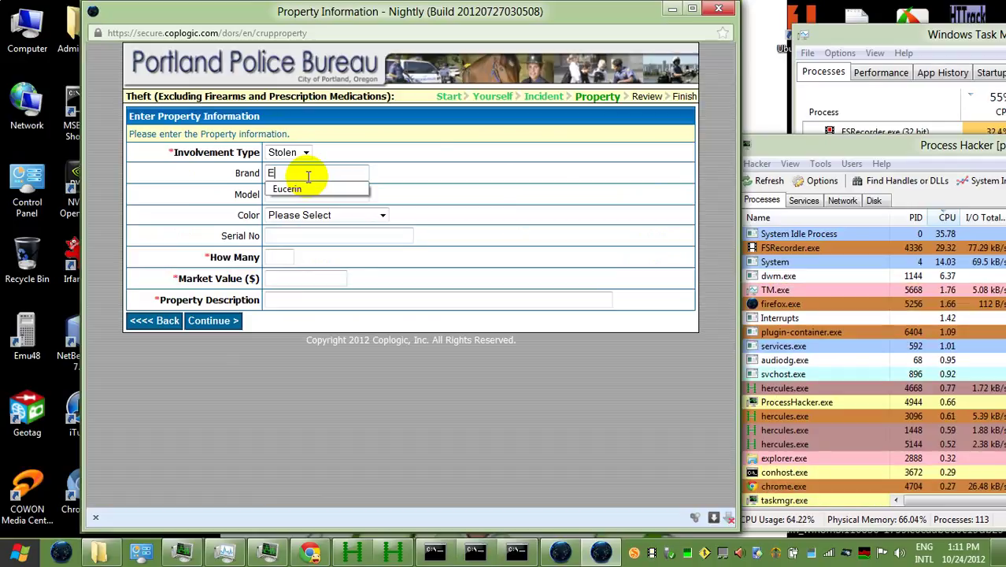
pyautogui.write('ucerin')
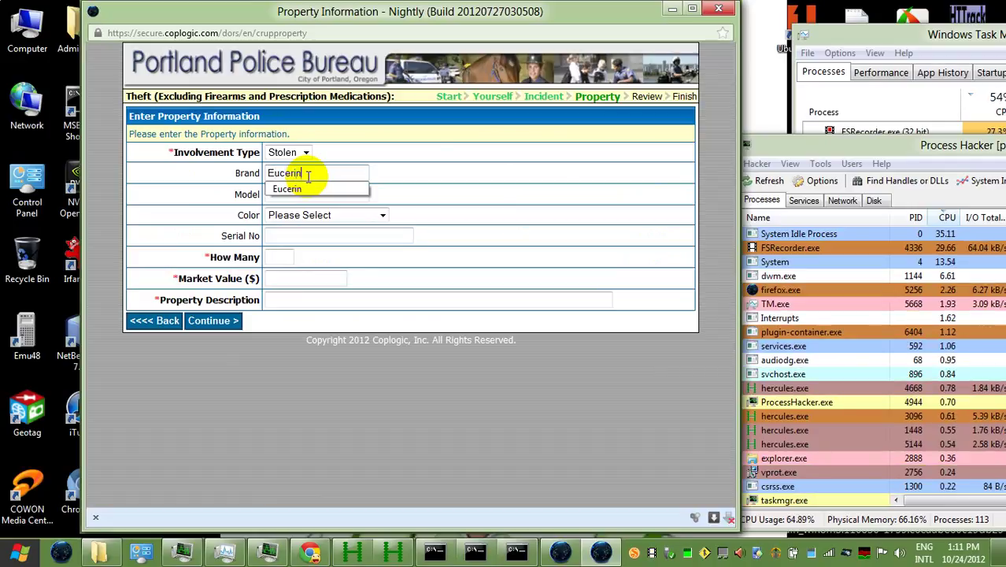
pyautogui.click(321, 230)
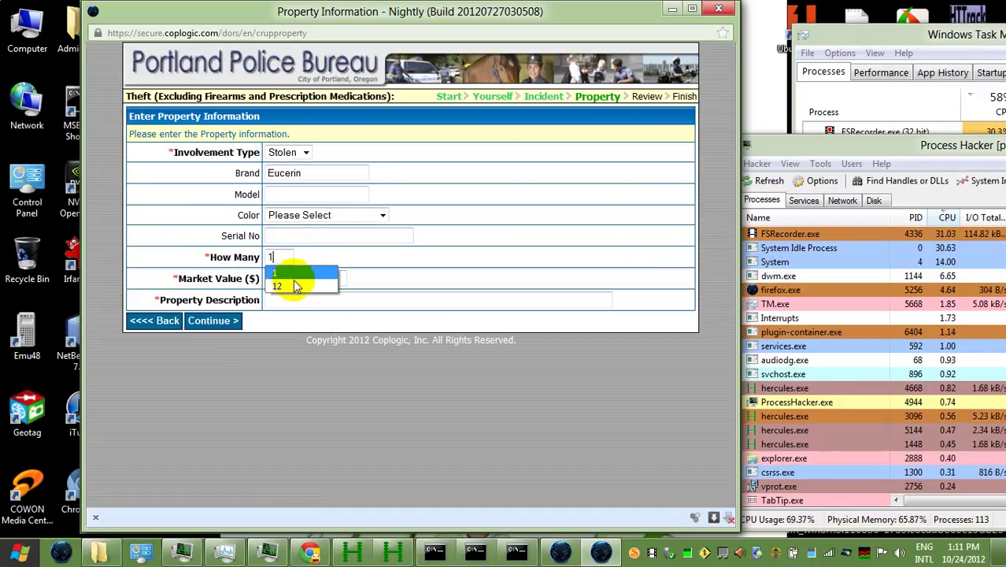
pyautogui.click(287, 275)
pyautogui.click(322, 276)
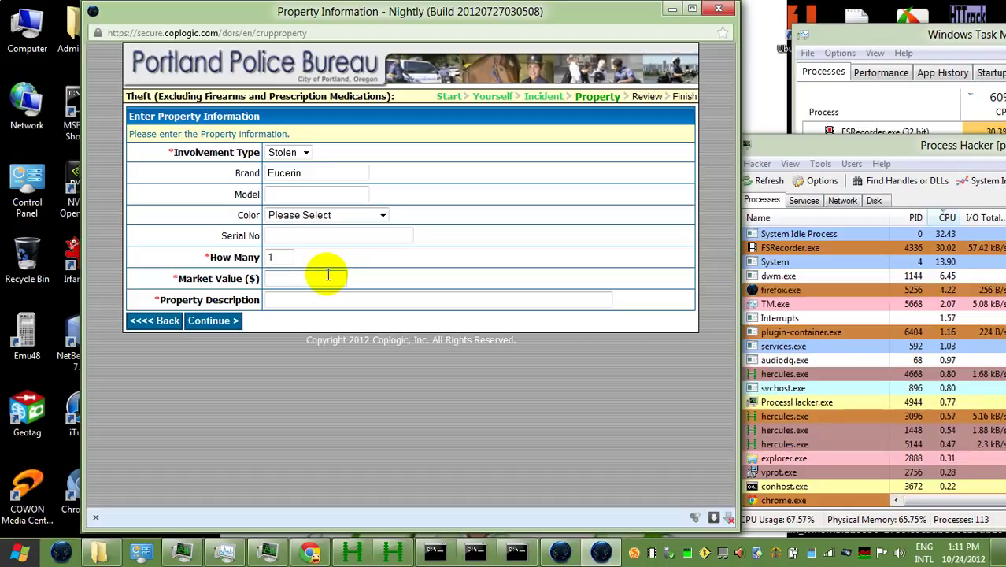
pyautogui.write('1.4')
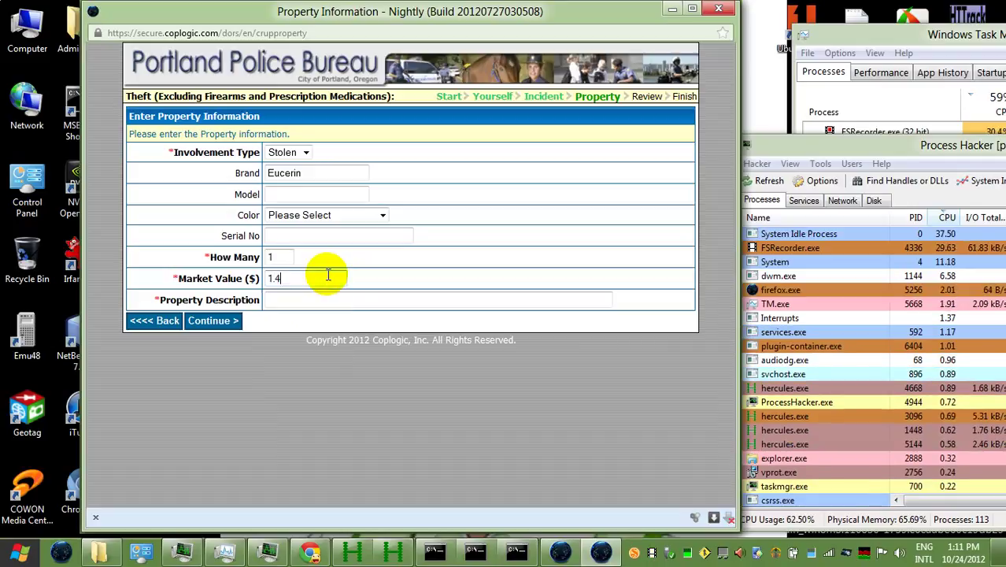
pyautogui.write('0')
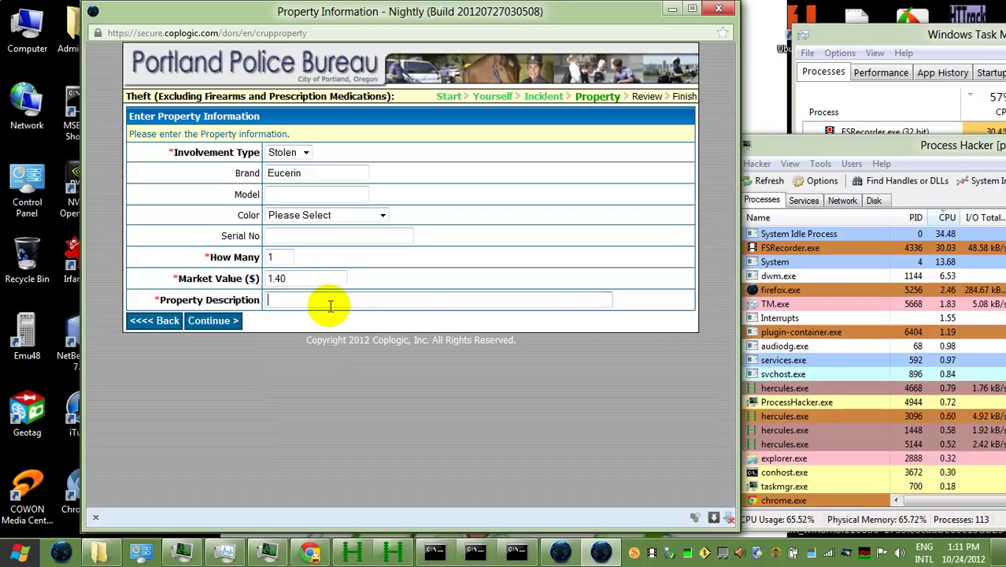
# Describe the Eucerin item as "soothing cream from Fred Meyer" and submit it to the property list.
pyautogui.write('Soothing')
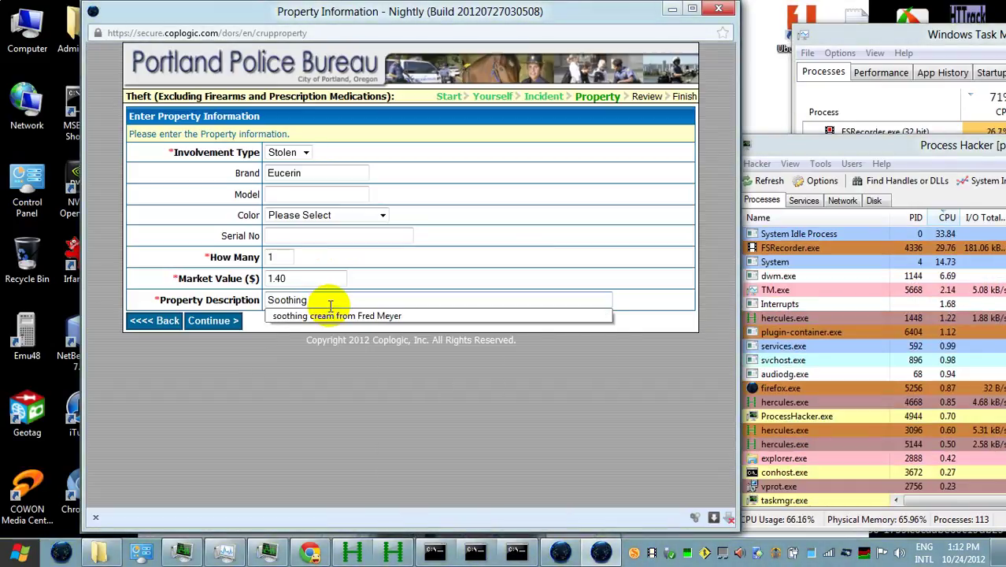
pyautogui.click(364, 316)
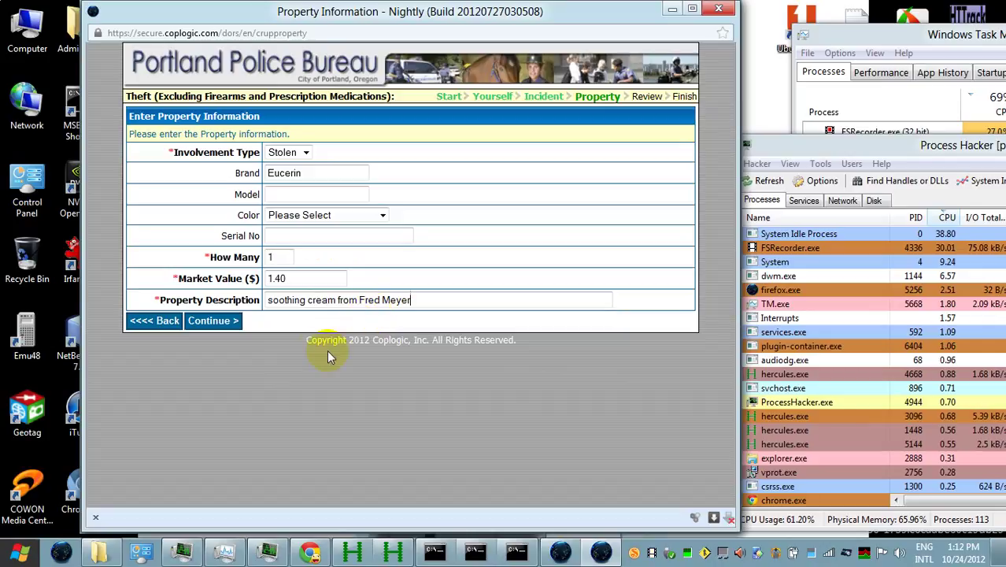
pyautogui.click(212, 322)
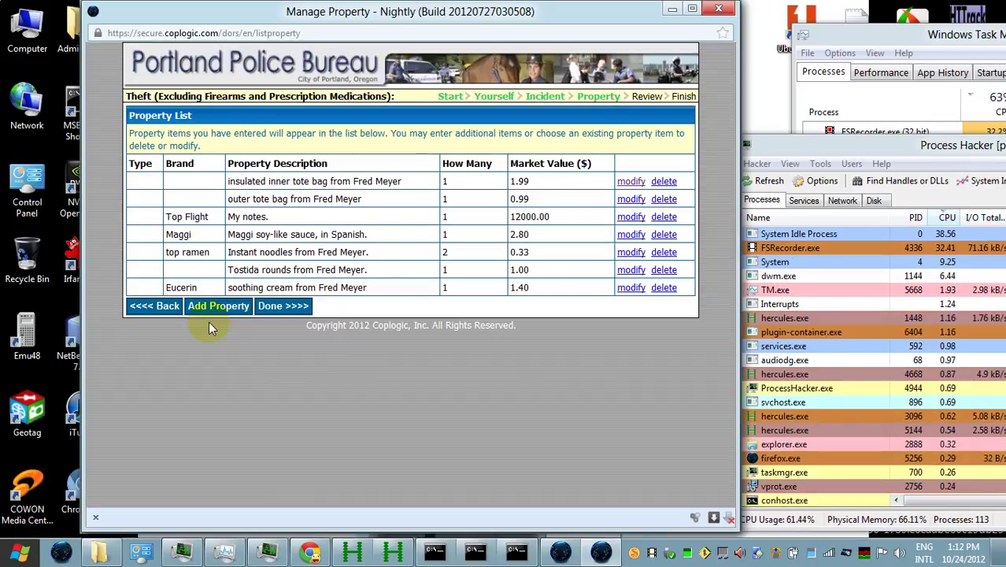
# Start another stolen property item with a quantity of 1 and a market value of 1.59.
pyautogui.click(220, 307)
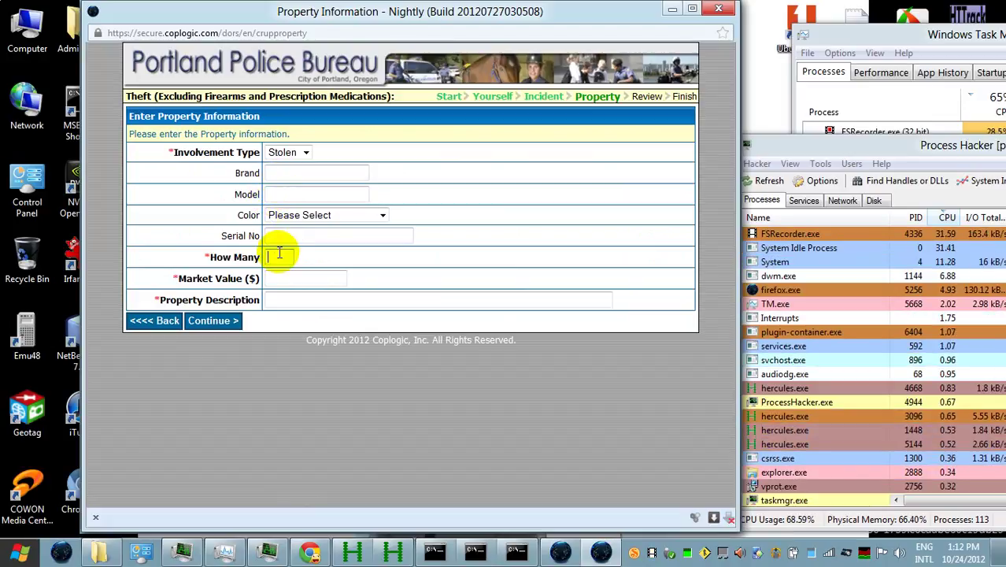
pyautogui.write('1')
pyautogui.click(313, 278)
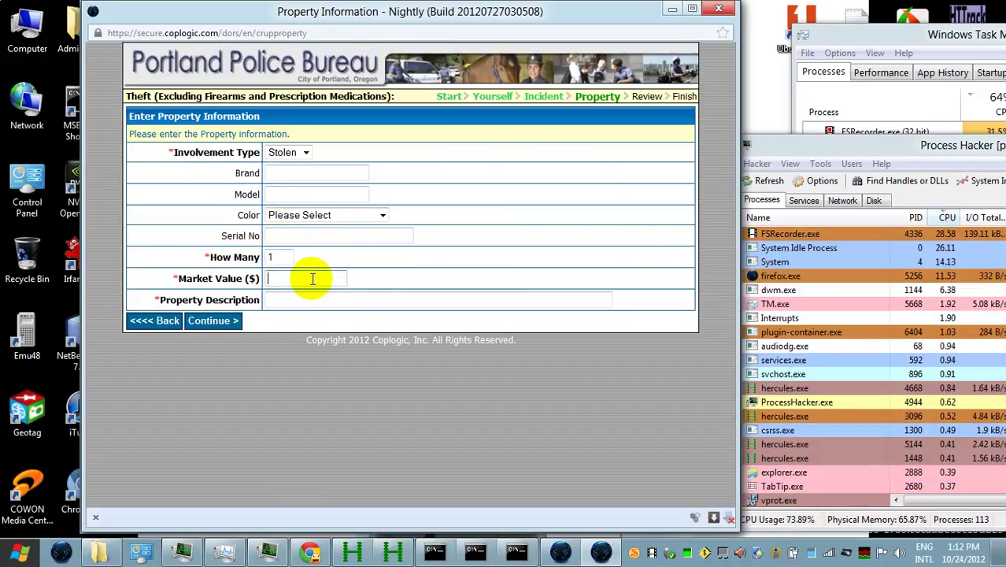
pyautogui.write('1')
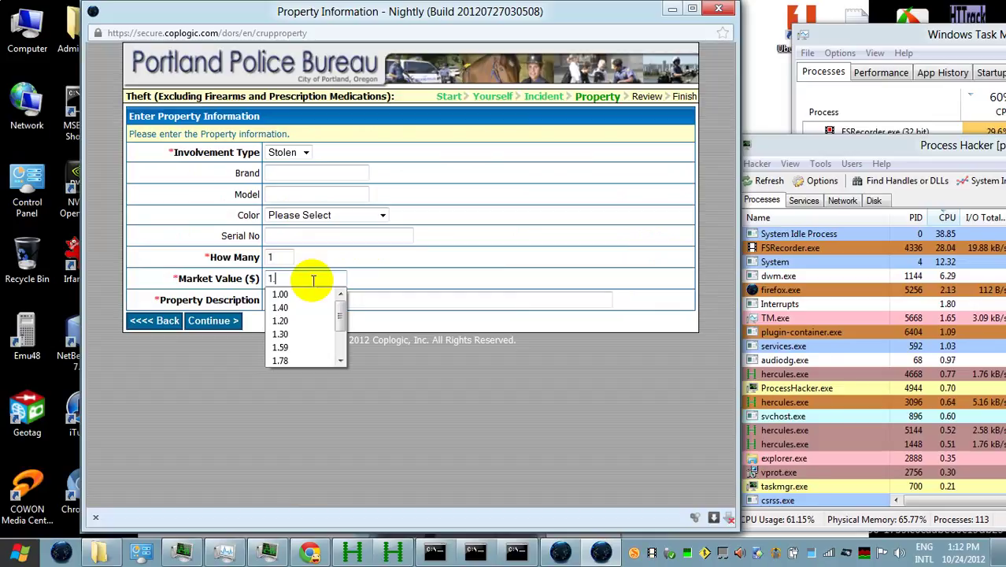
pyautogui.write('.59')
pyautogui.click(338, 293)
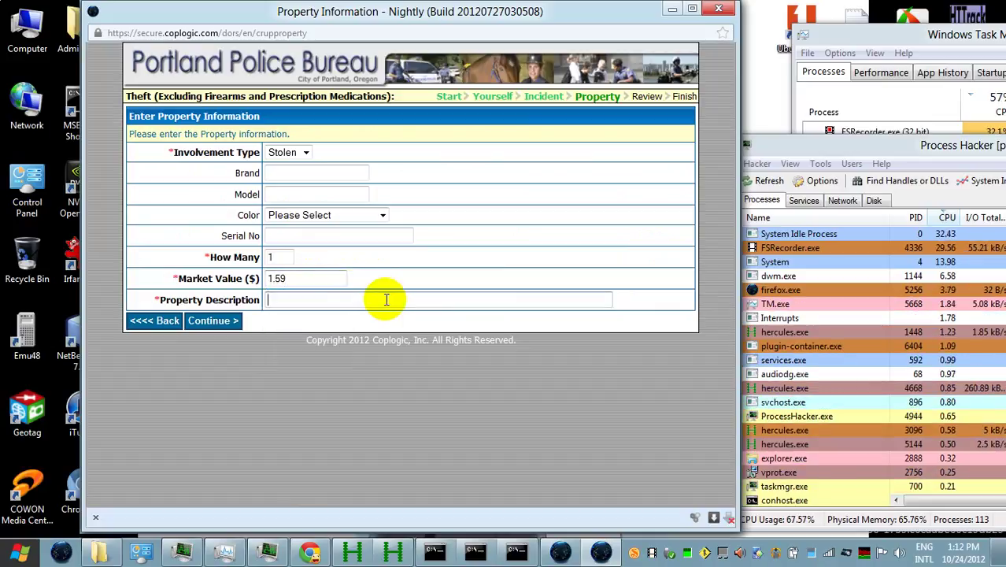
# Describe the 1.59 dollar item as "Sanitizer with aloe from Fred Meyer." and submit it to the property list.
pyautogui.click(386, 299)
pyautogui.write('Alo')
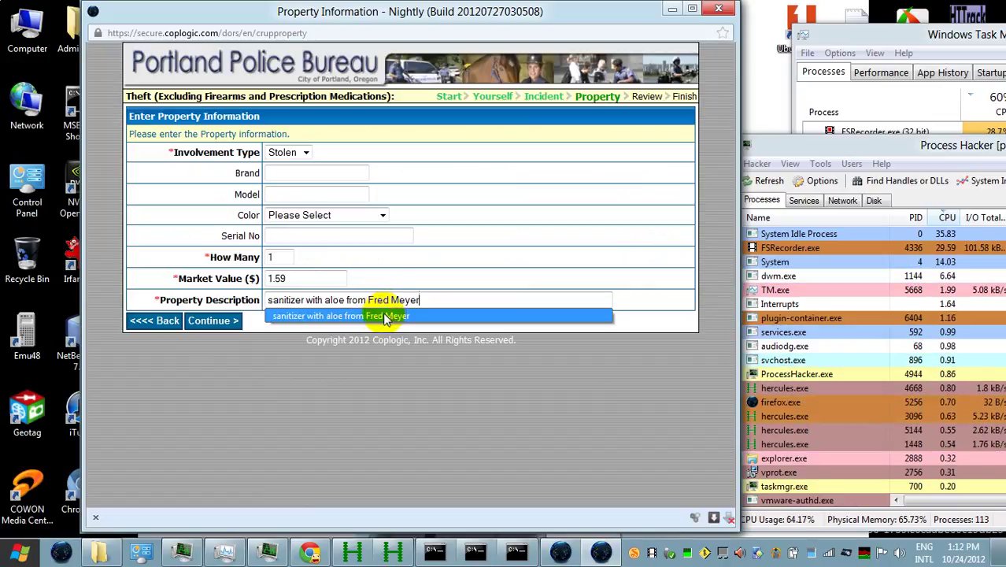
pyautogui.click(386, 315)
pyautogui.write('.')
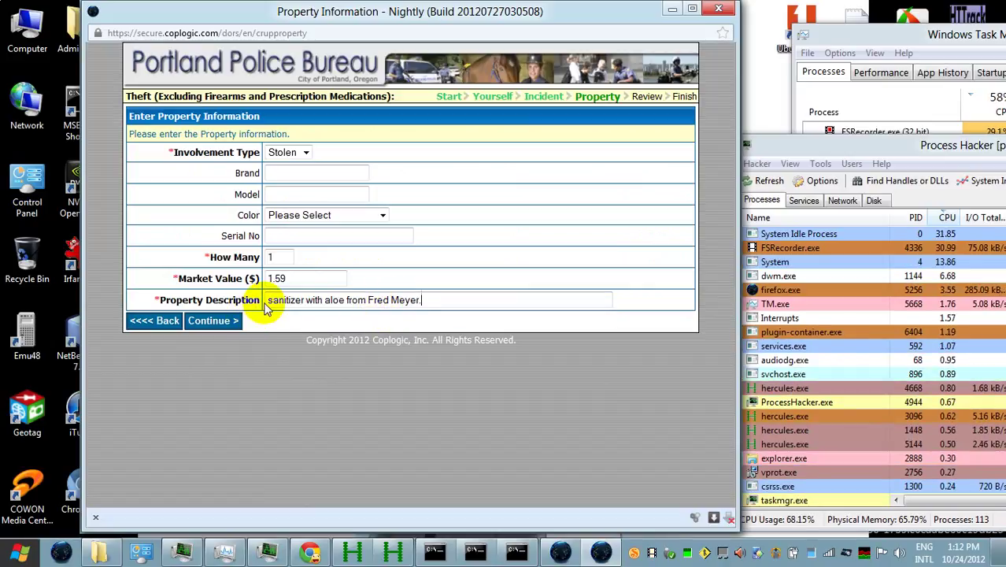
pyautogui.click(269, 301)
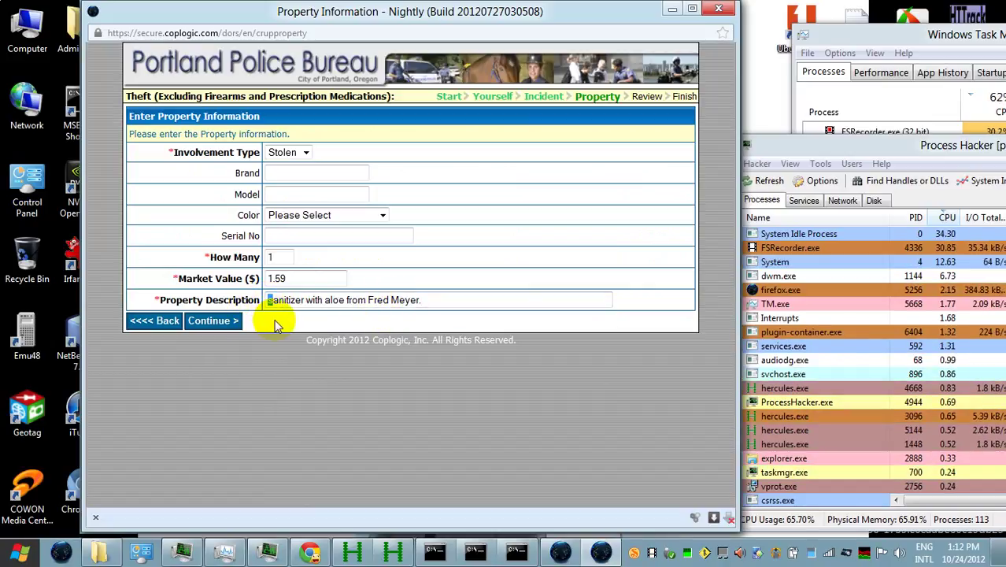
pyautogui.write('S')
pyautogui.press('Delete')
pyautogui.click(235, 322)
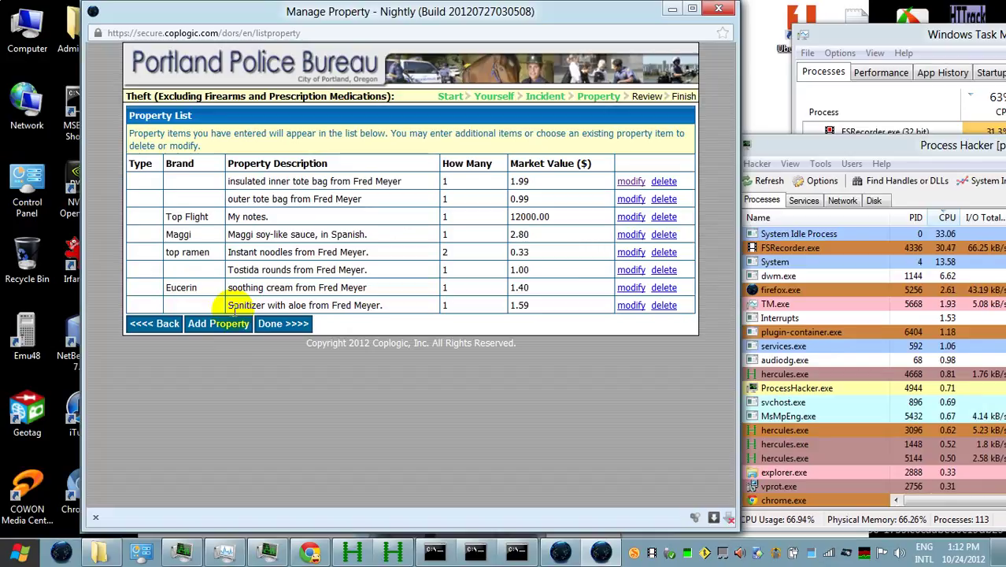
# Start another stolen property item with a quantity of 1 and a market value of 1.00, leaving the brand empty.
pyautogui.click(208, 324)
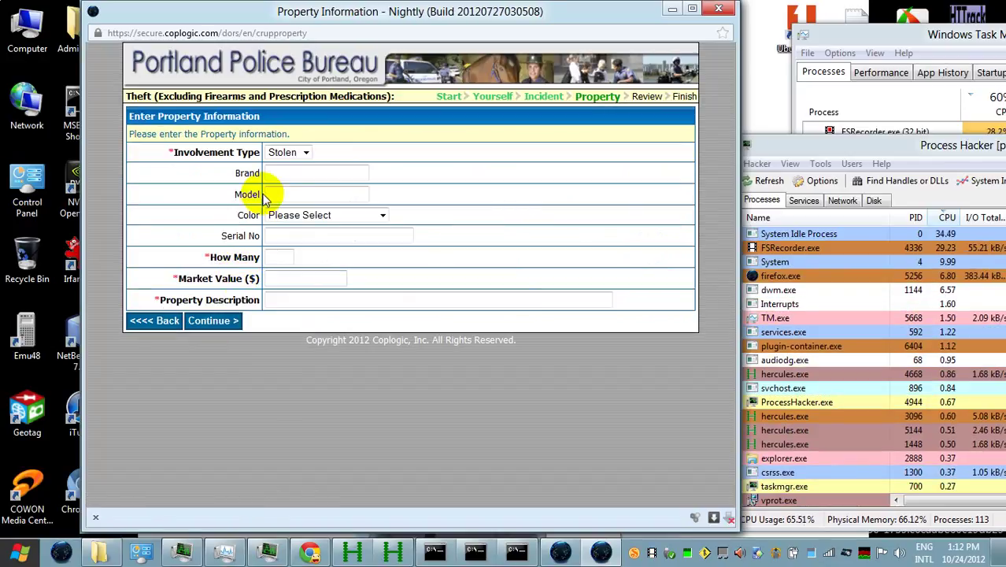
pyautogui.click(281, 176)
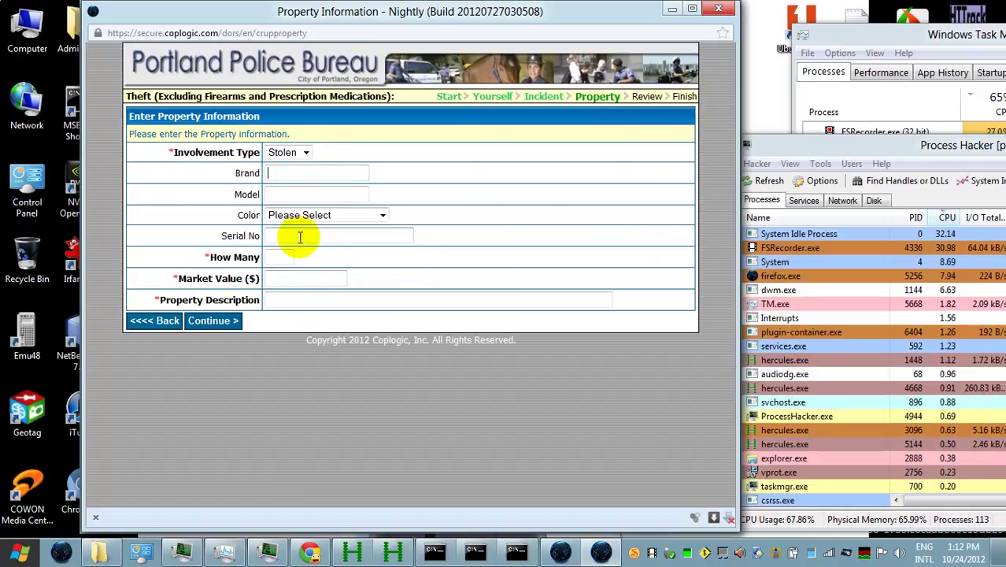
pyautogui.click(281, 256)
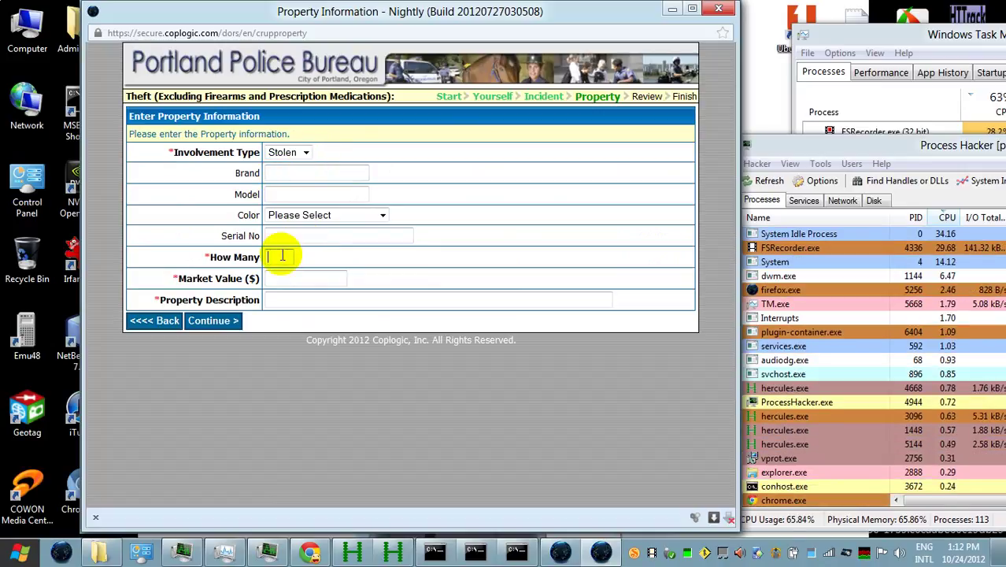
pyautogui.write('1')
pyautogui.click(313, 278)
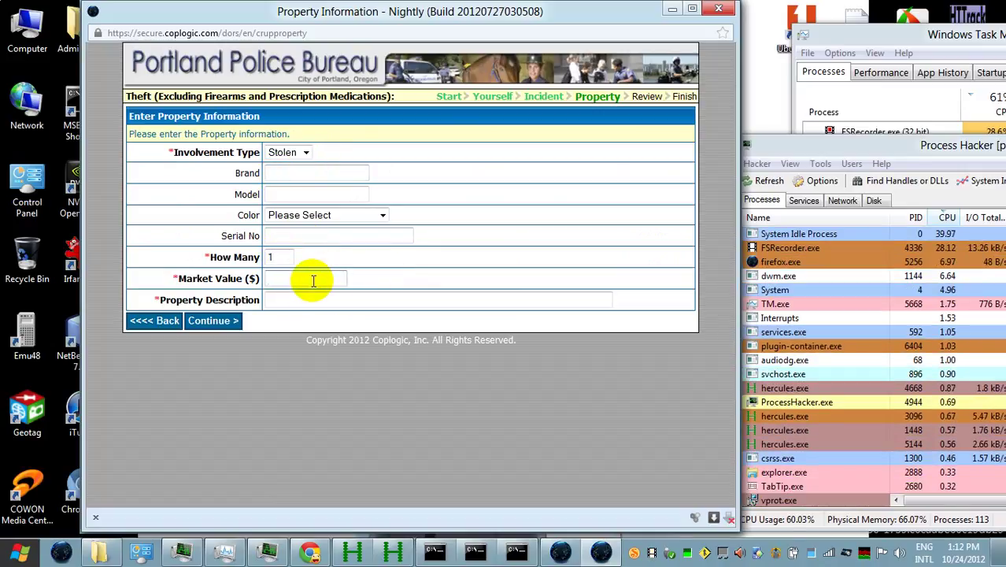
pyautogui.write('1')
pyautogui.click(310, 292)
# Describe the 1.00 dollar item as "Body powder from Dollar Tree." and submit it to the property list.
pyautogui.click(308, 305)
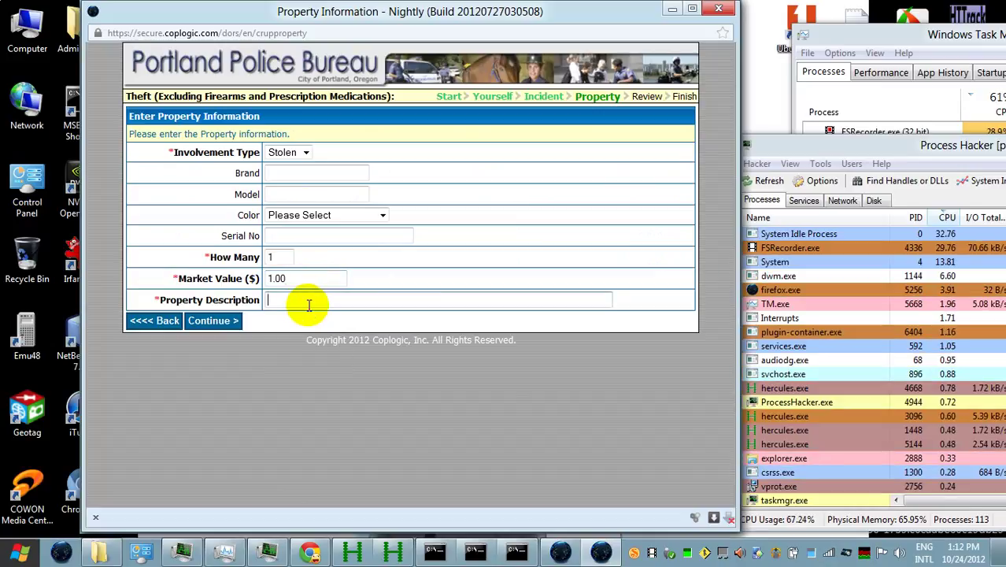
pyautogui.write('body ')
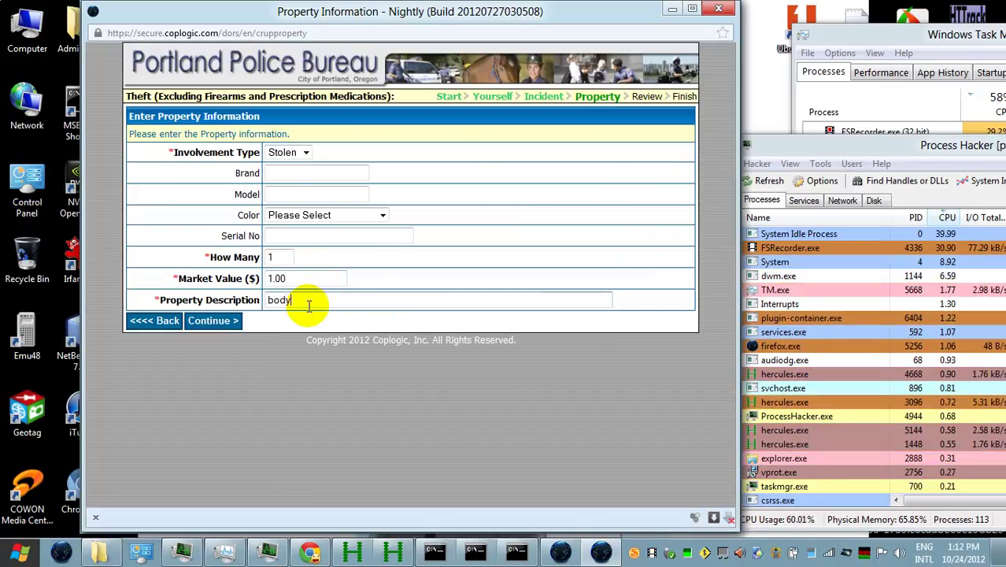
pyautogui.write('powde')
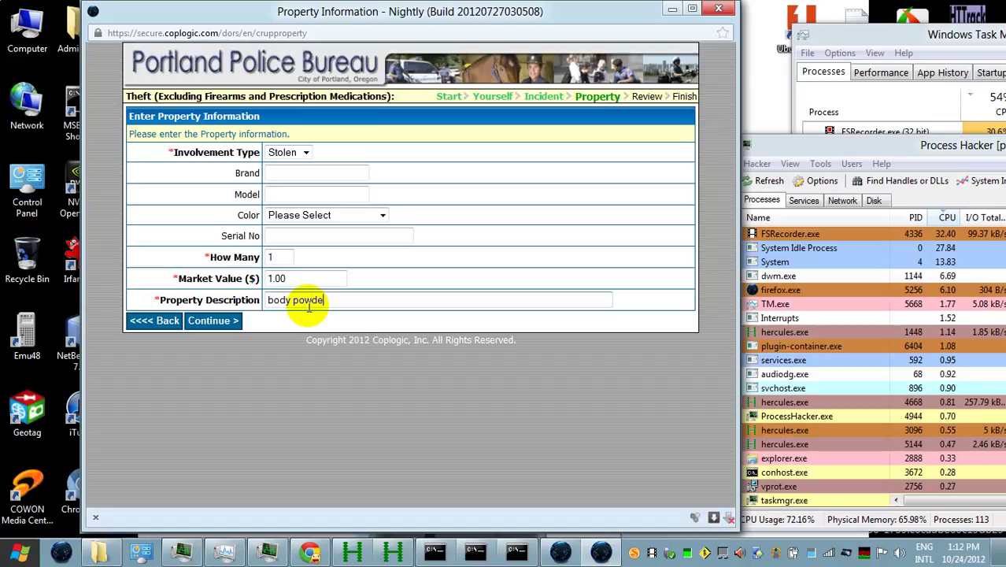
pyautogui.write('r from Dol')
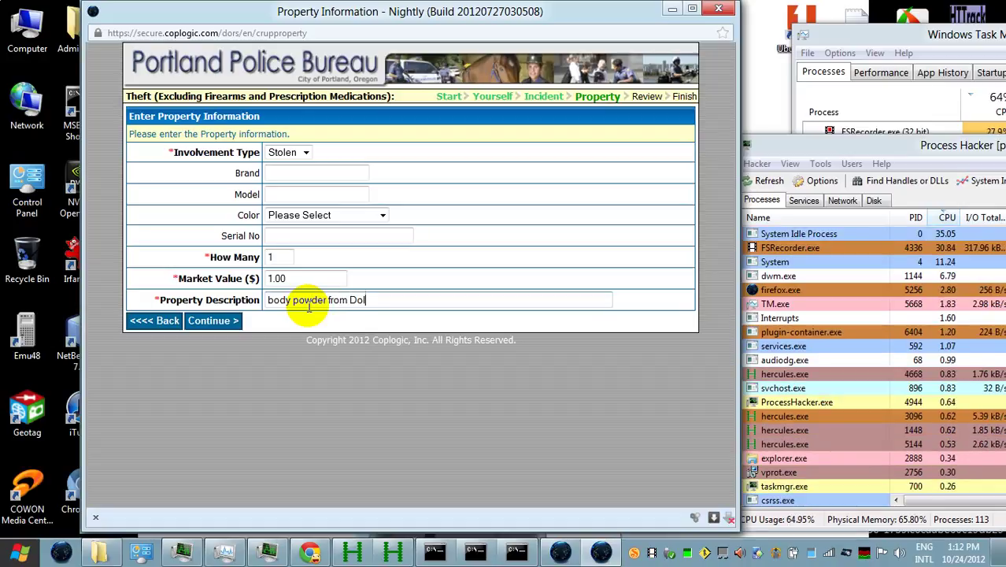
pyautogui.write('lar Tree.')
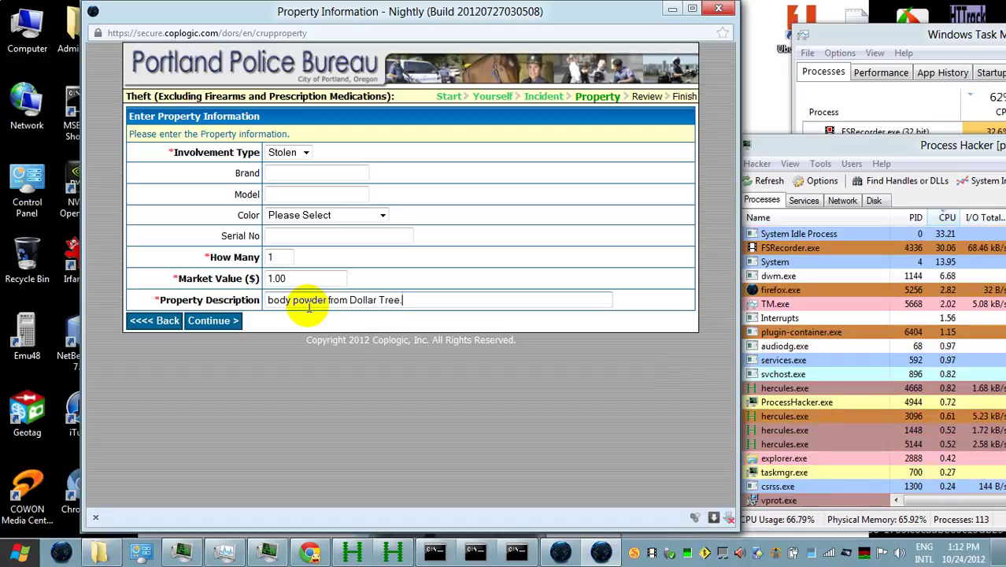
pyautogui.click(270, 303)
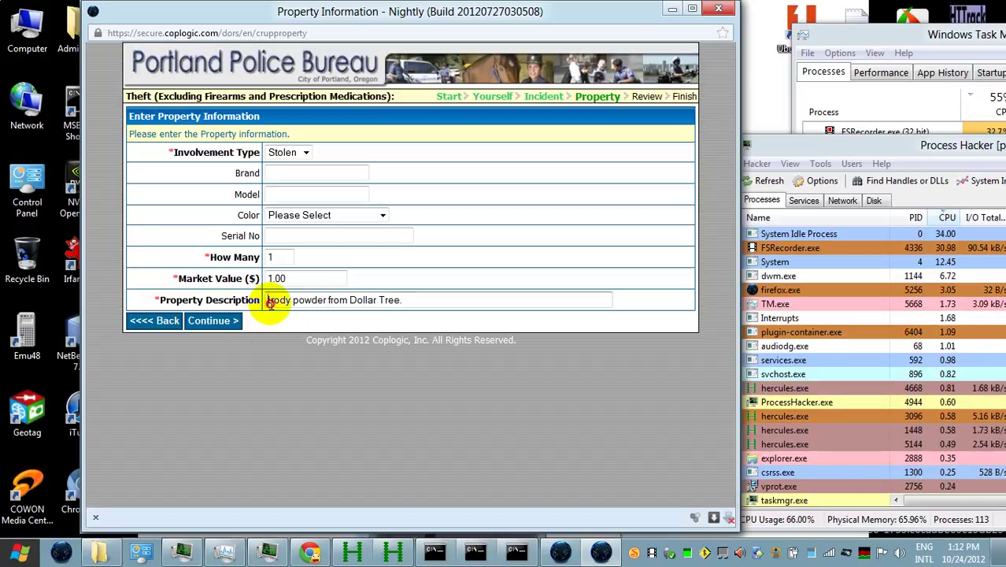
pyautogui.hotkey('shift', 'Right')
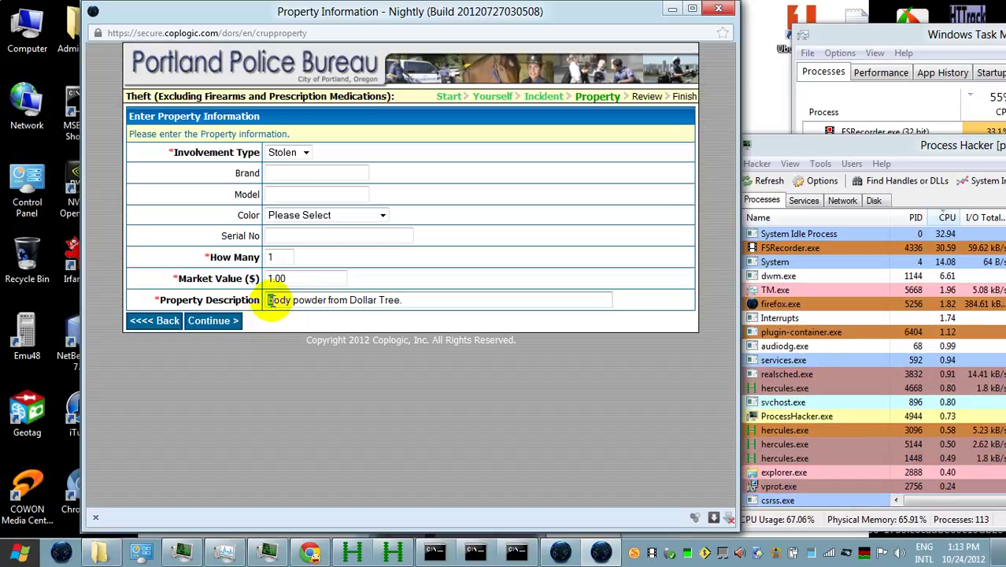
pyautogui.write('B')
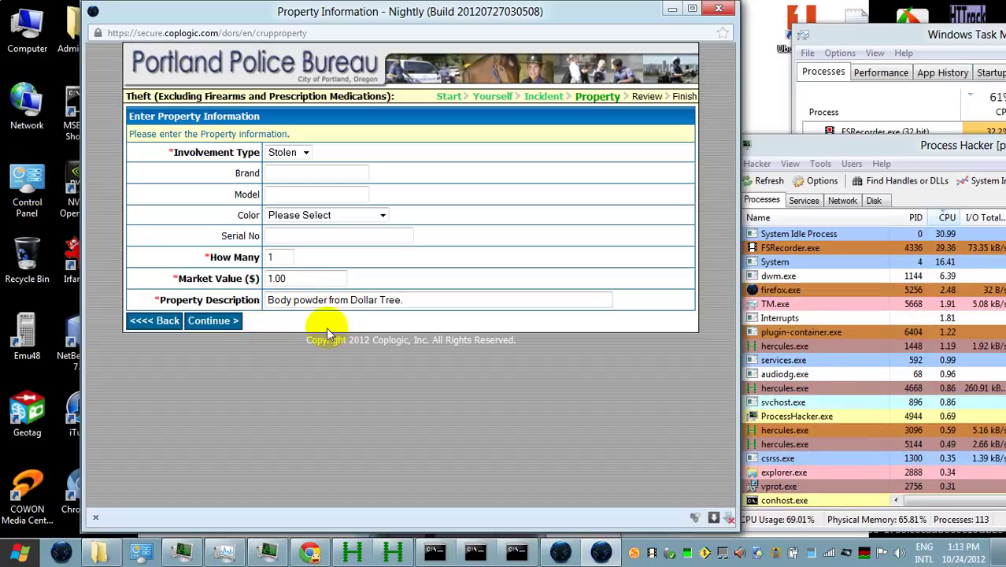
pyautogui.click(212, 321)
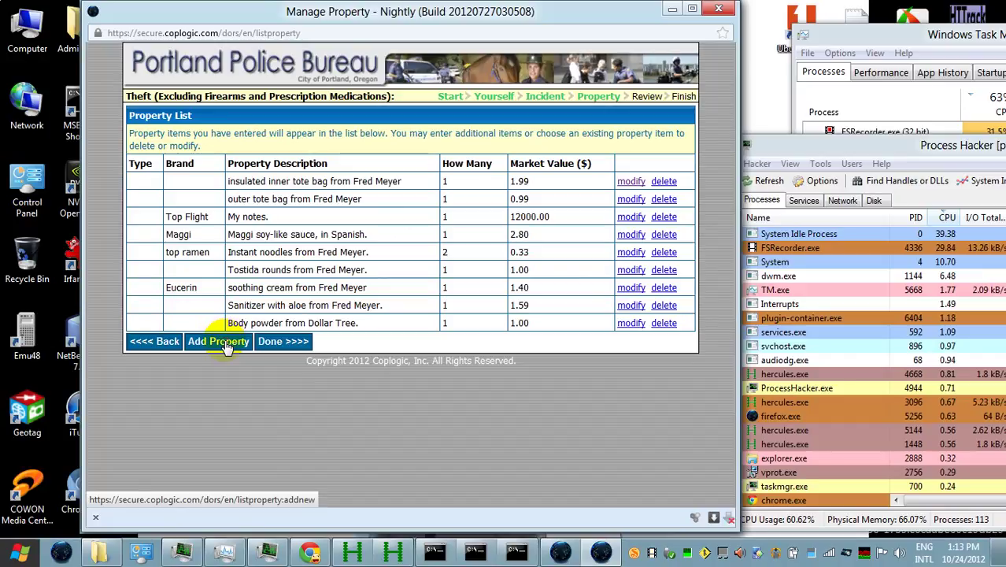
# Start another stolen property item with a quantity of 1 and a market value of 1.50.
pyautogui.click(219, 341)
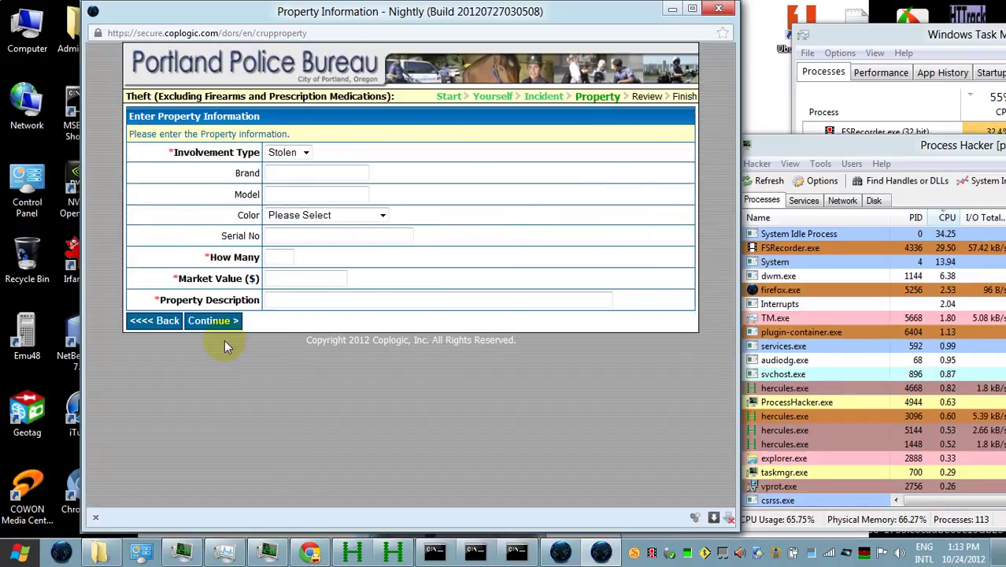
pyautogui.click(271, 259)
pyautogui.write('1')
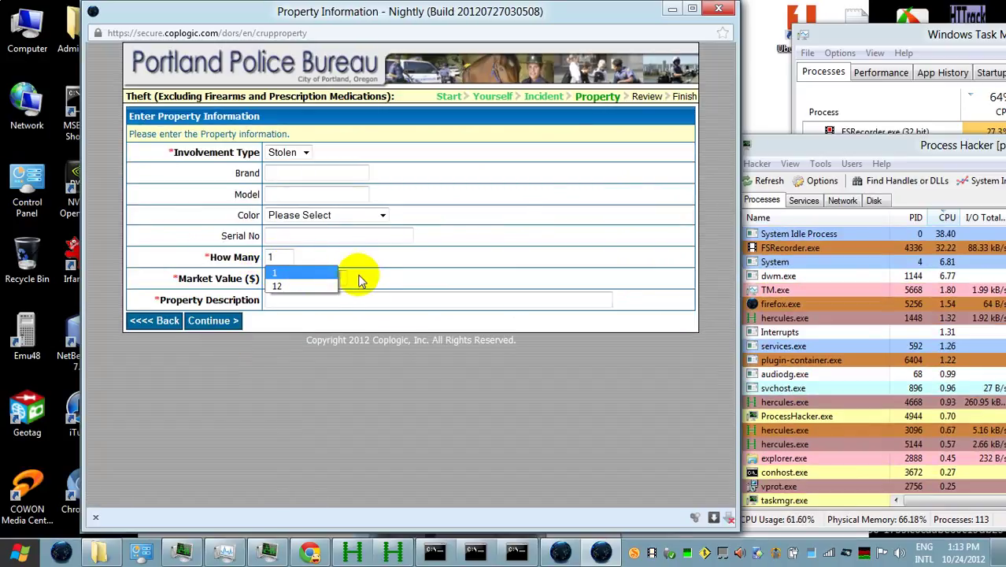
pyautogui.click(314, 280)
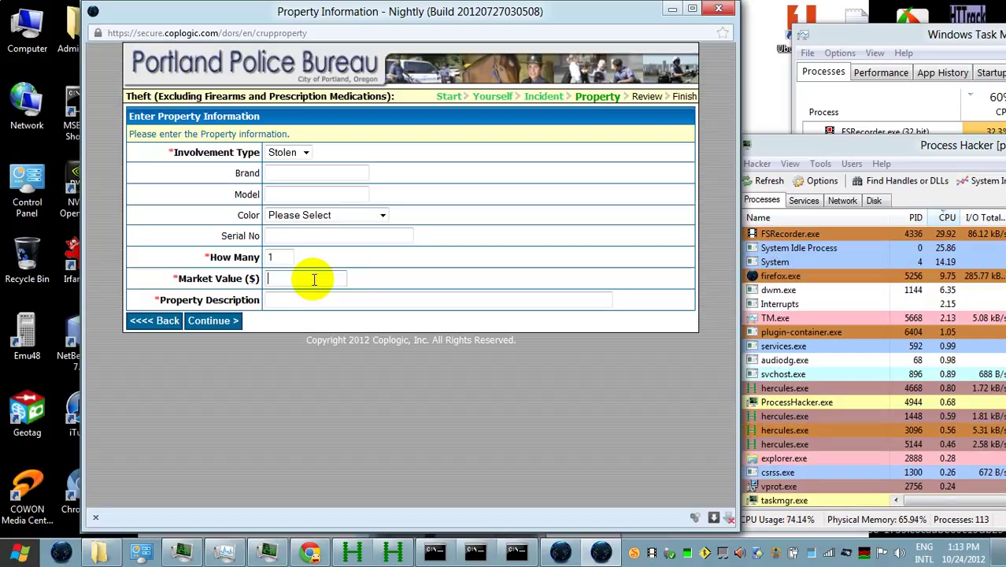
pyautogui.write('1.50')
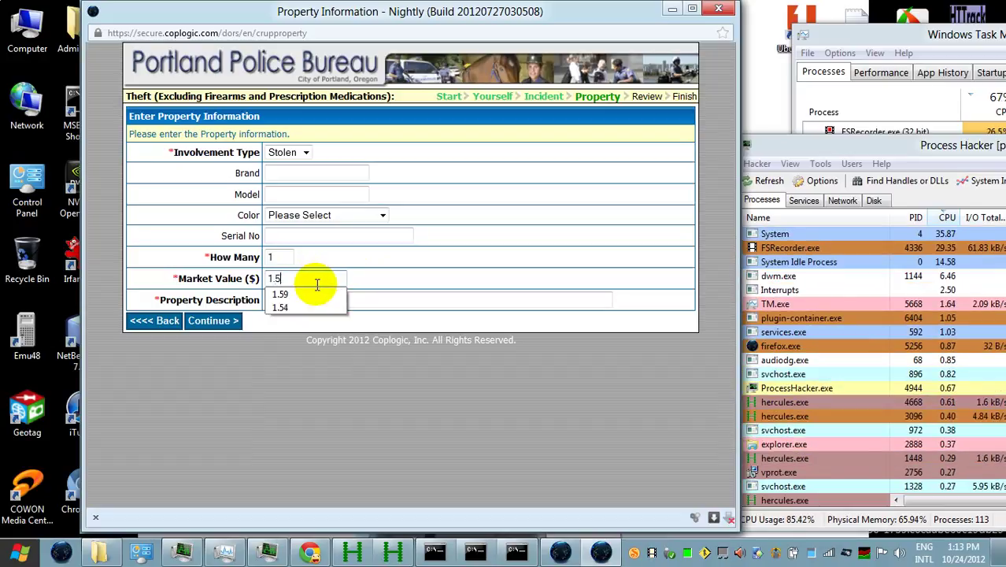
# Describe the 1.50 dollar item as "Potato chips." and submit it to the property list.
pyautogui.click(367, 299)
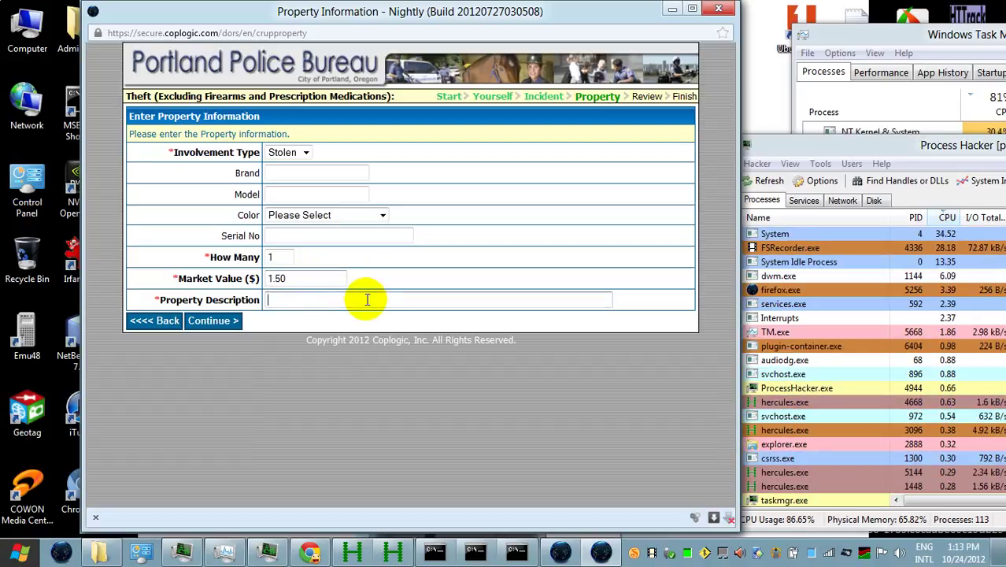
pyautogui.write('Potat')
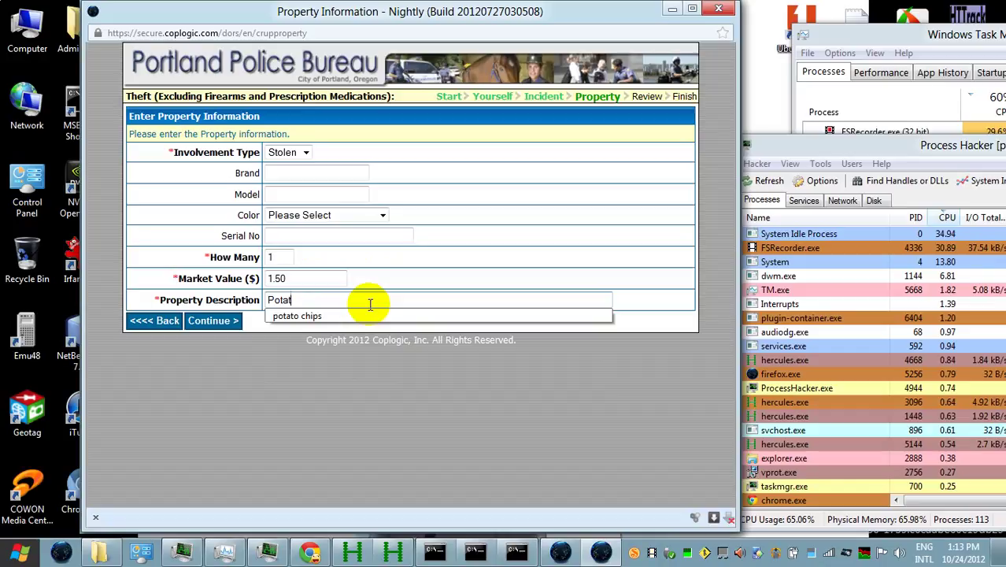
pyautogui.write('o chi')
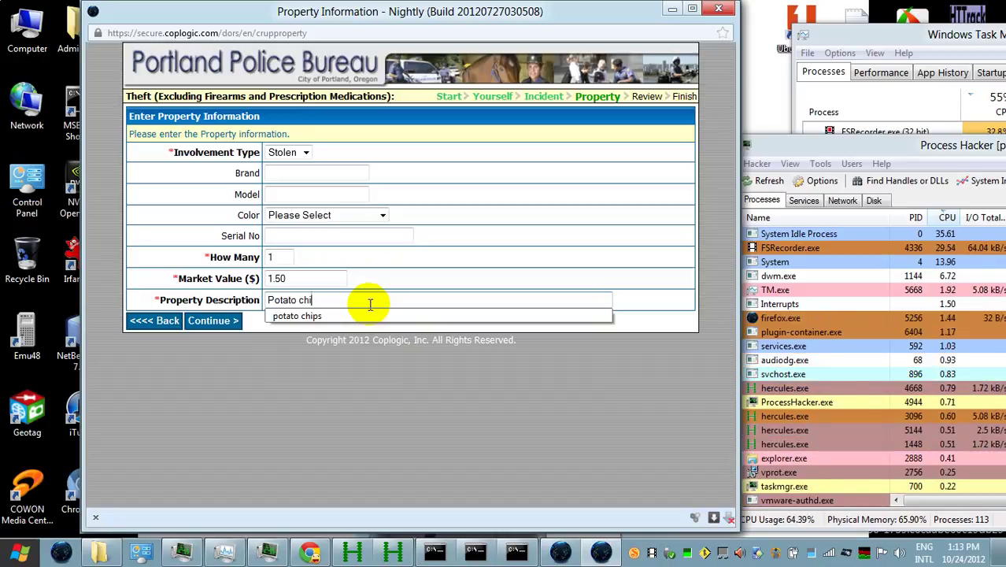
pyautogui.write('ps.')
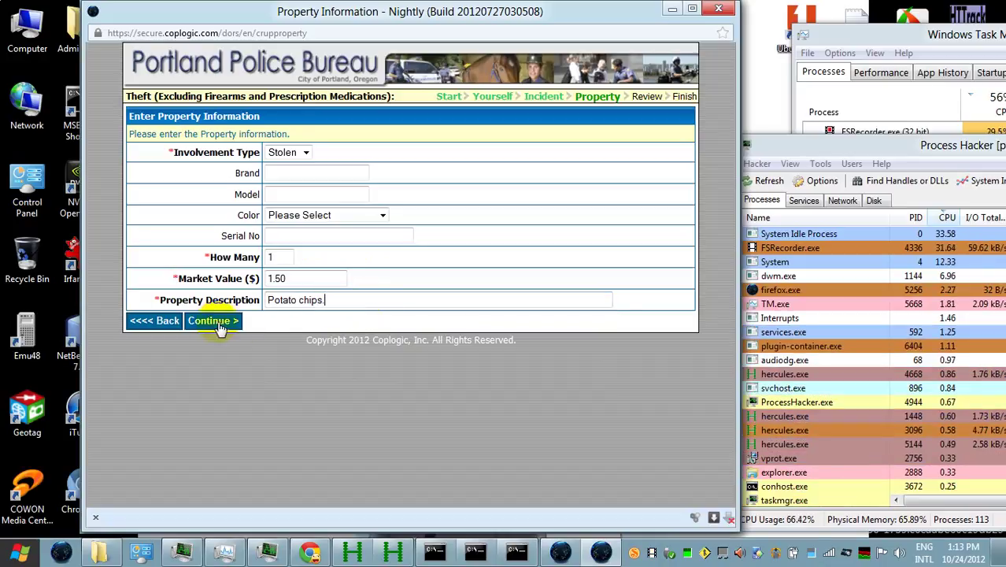
pyautogui.click(220, 323)
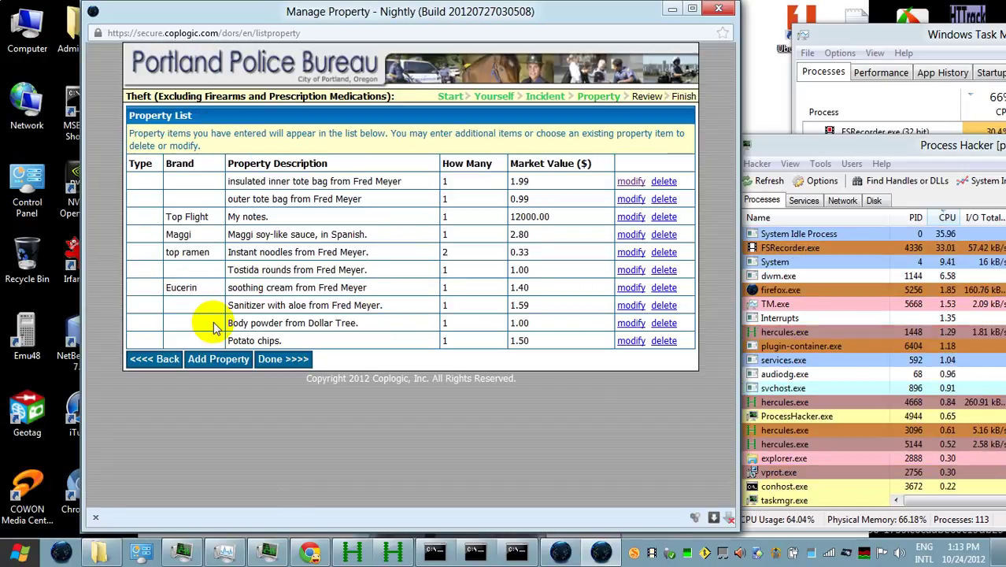
# Start another stolen property item with a quantity of 5 and a market value of 0.99.
pyautogui.click(206, 358)
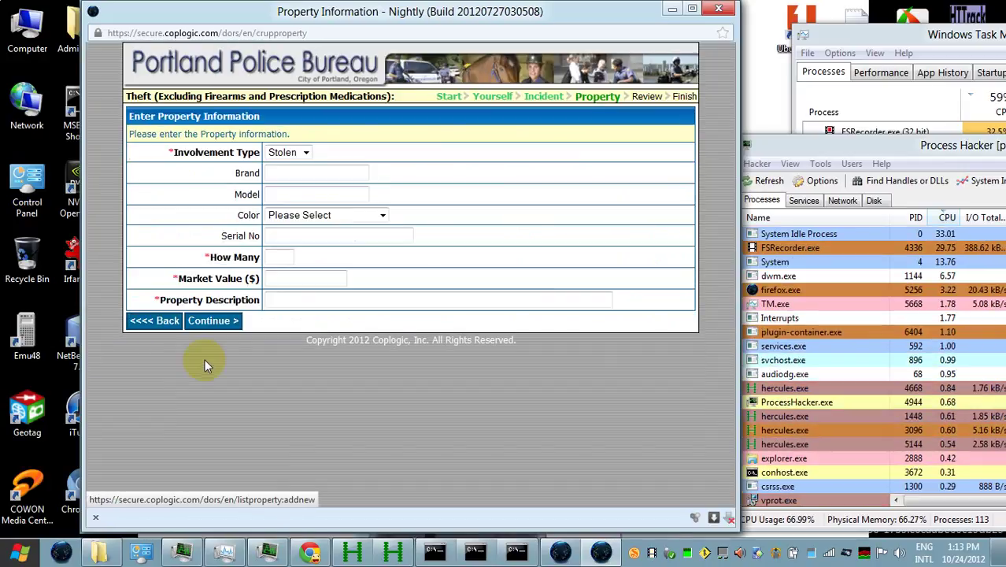
pyautogui.click(285, 258)
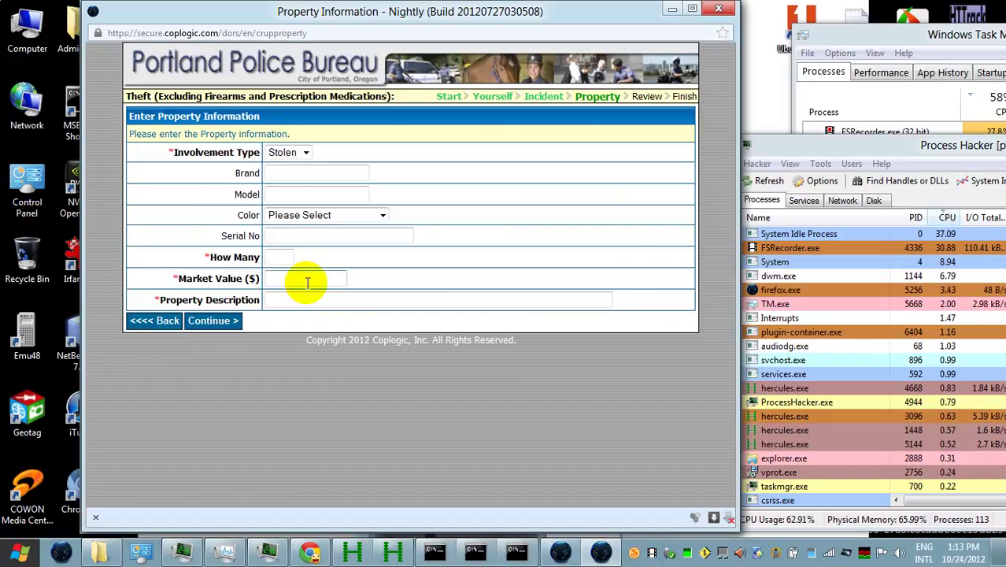
pyautogui.write('5')
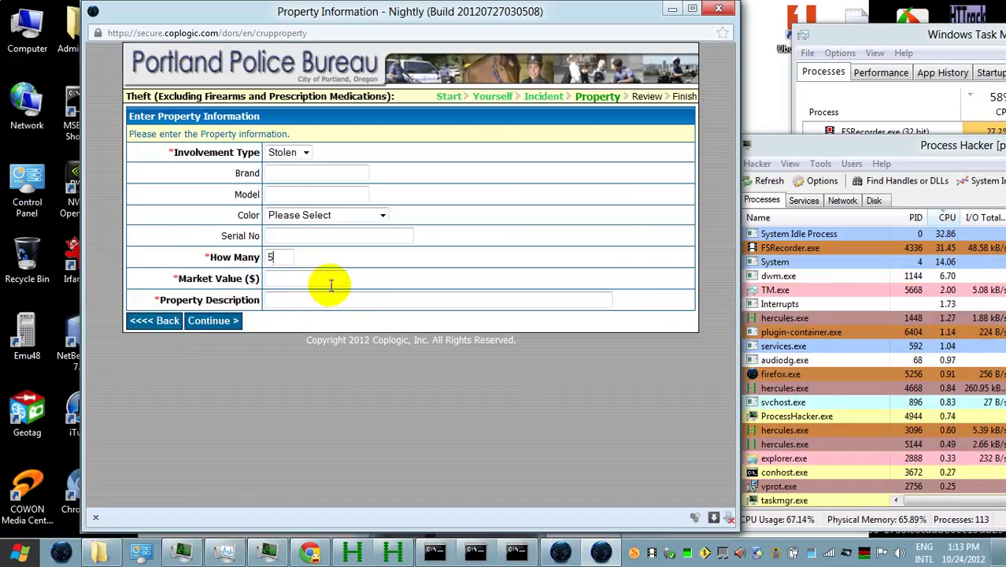
pyautogui.click(329, 280)
pyautogui.click(324, 279)
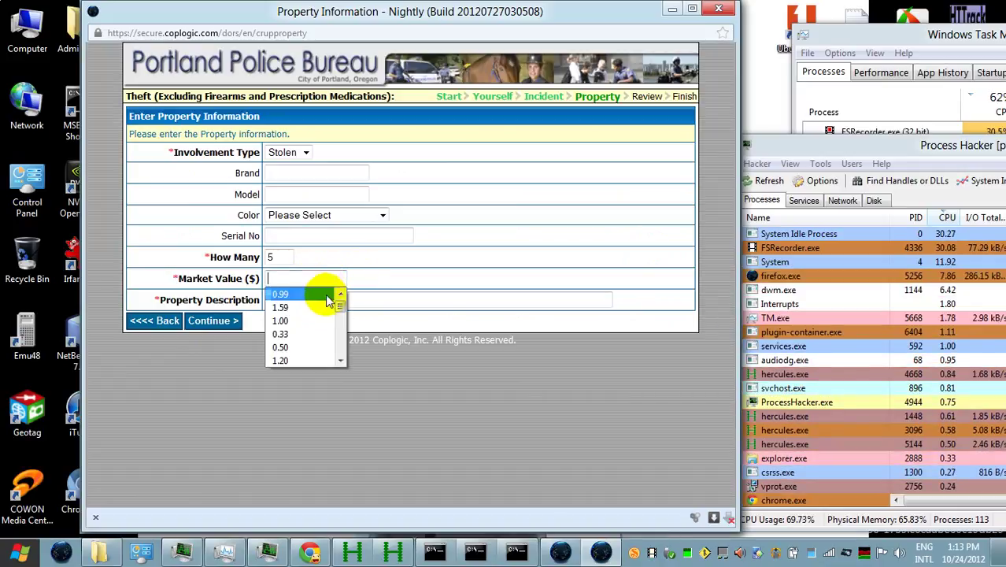
pyautogui.click(328, 292)
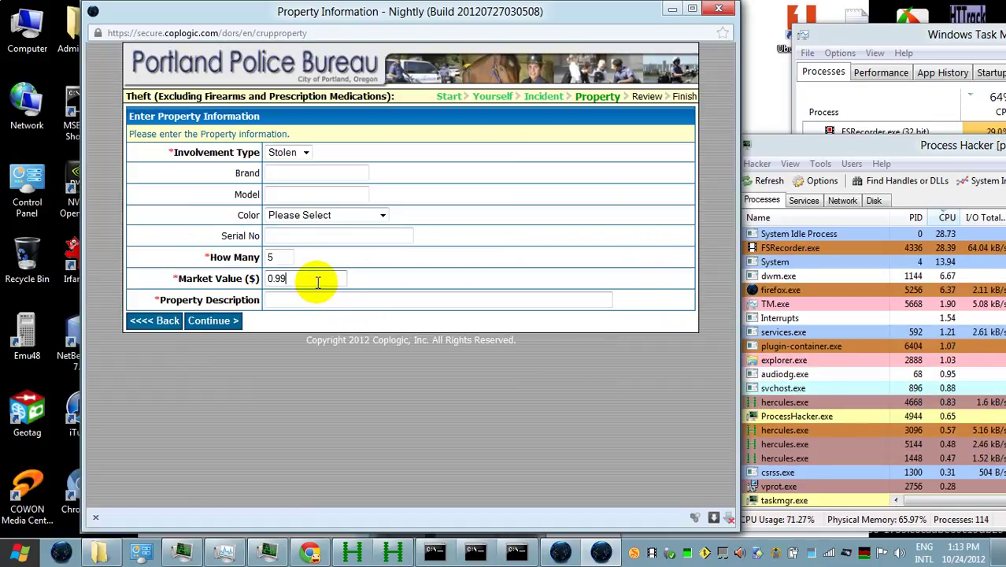
# Set the market value of the 5-piece item to 0.00, describe it as "my receipts" and submit it to the property list.
pyautogui.doubleClick(283, 279)
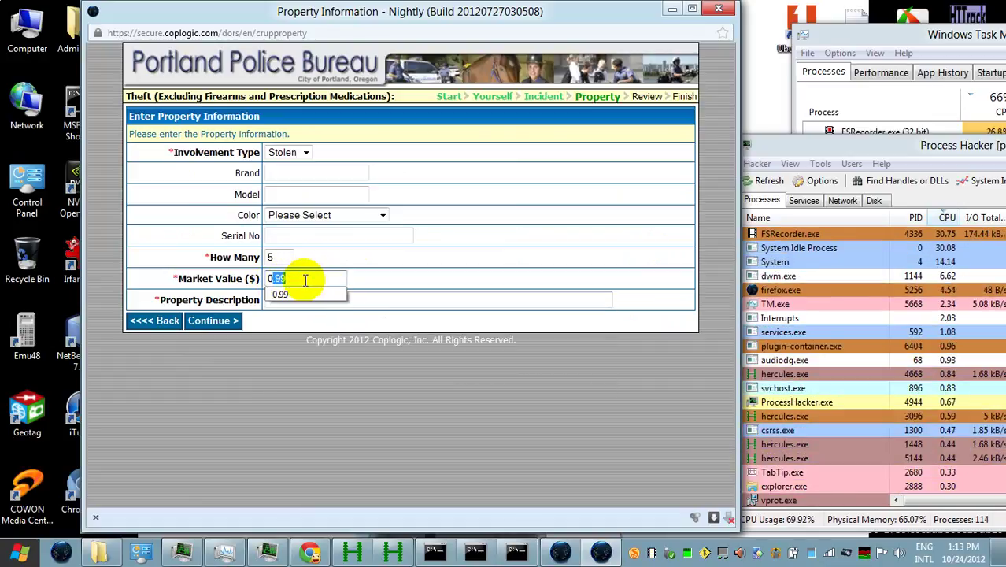
pyautogui.write('00')
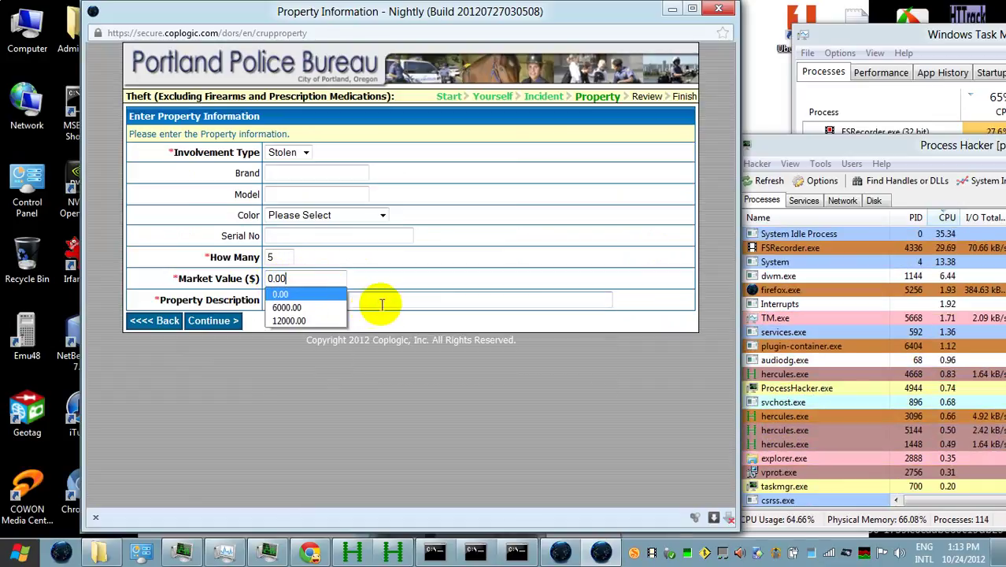
pyautogui.click(382, 302)
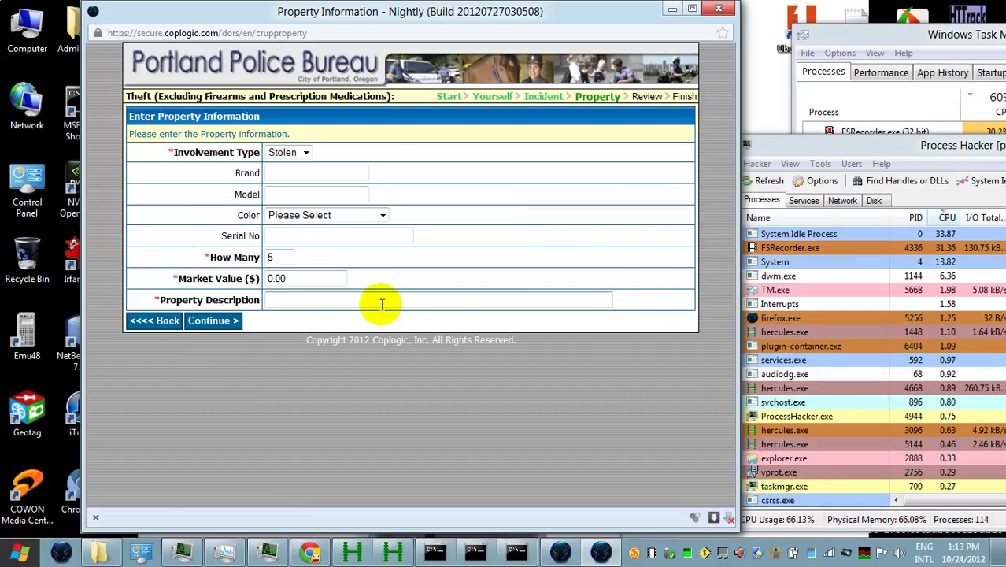
pyautogui.write('re')
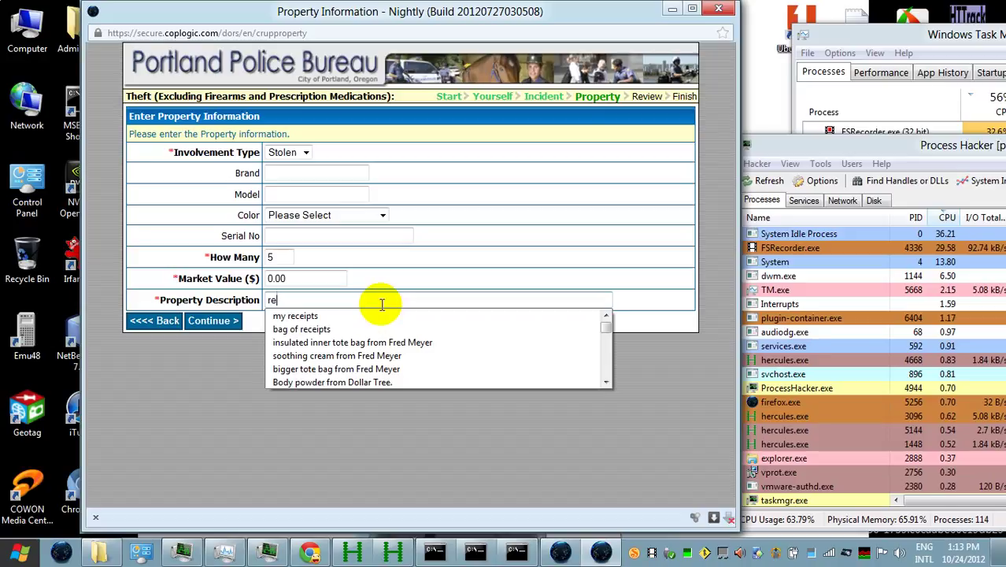
pyautogui.click(381, 316)
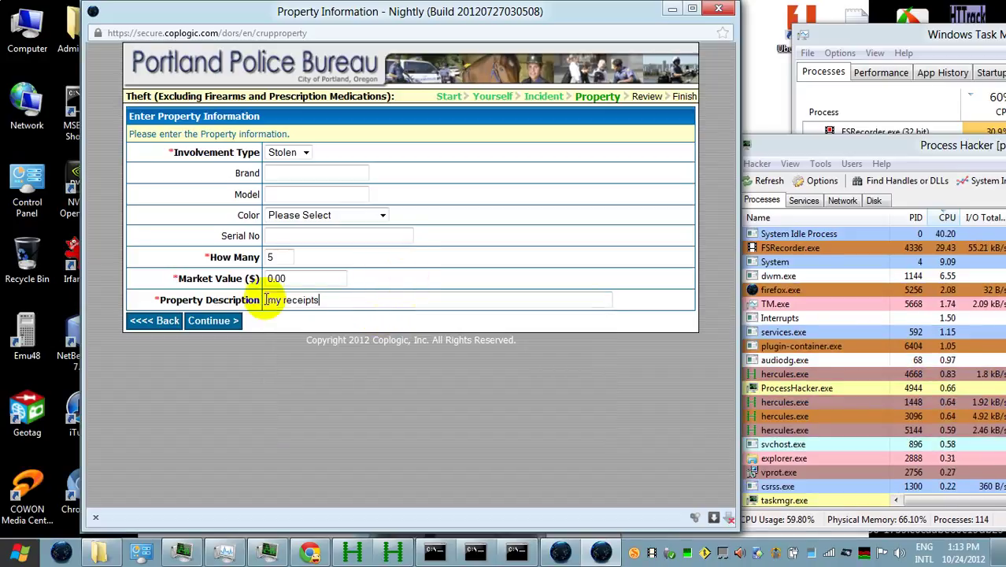
pyautogui.click(214, 320)
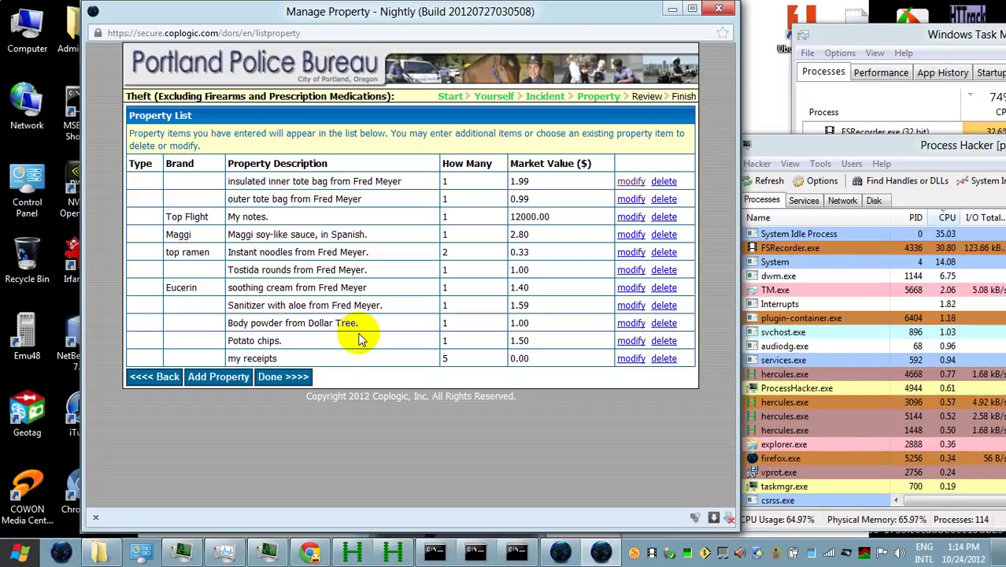
# Finish the property list and print the full review report with Microsoft XPS Document Writer.
pyautogui.click(271, 380)
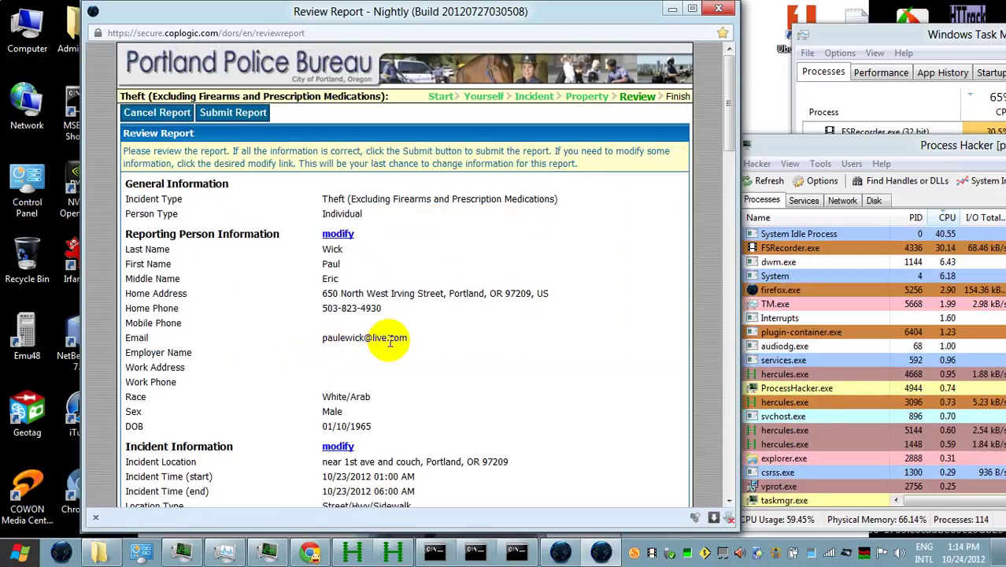
pyautogui.hotkey('ctrl', 'p')
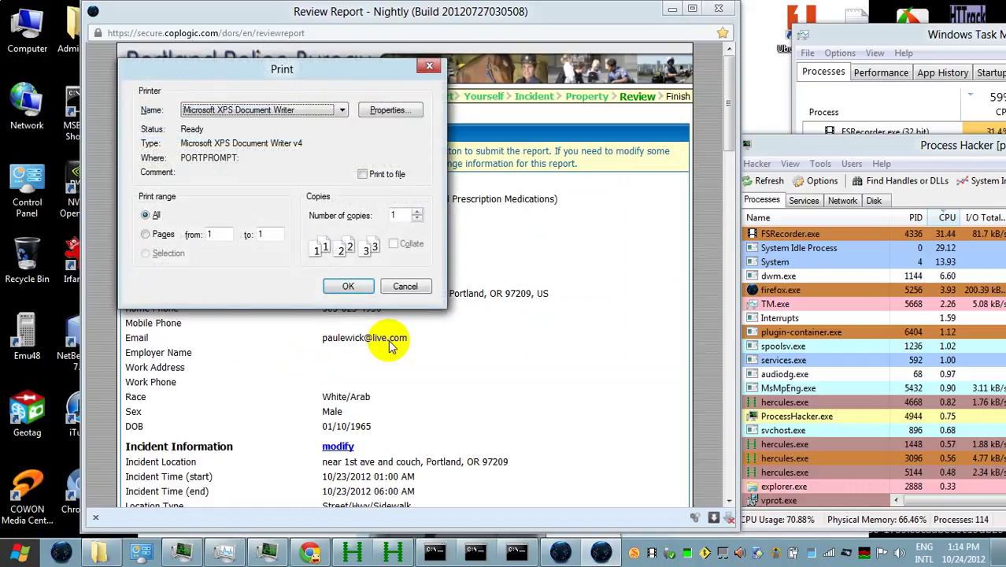
pyautogui.click(358, 292)
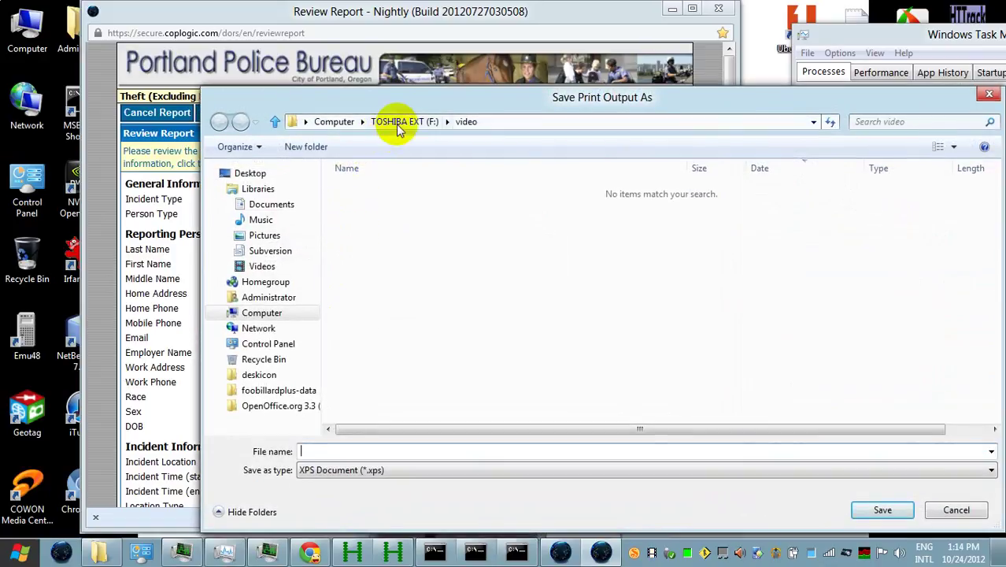
# Choose the log\10-24-2012 folder on the TOSHIBA EXT (F:) drive as the save location for the print output.
pyautogui.click(396, 124)
pyautogui.click(371, 389)
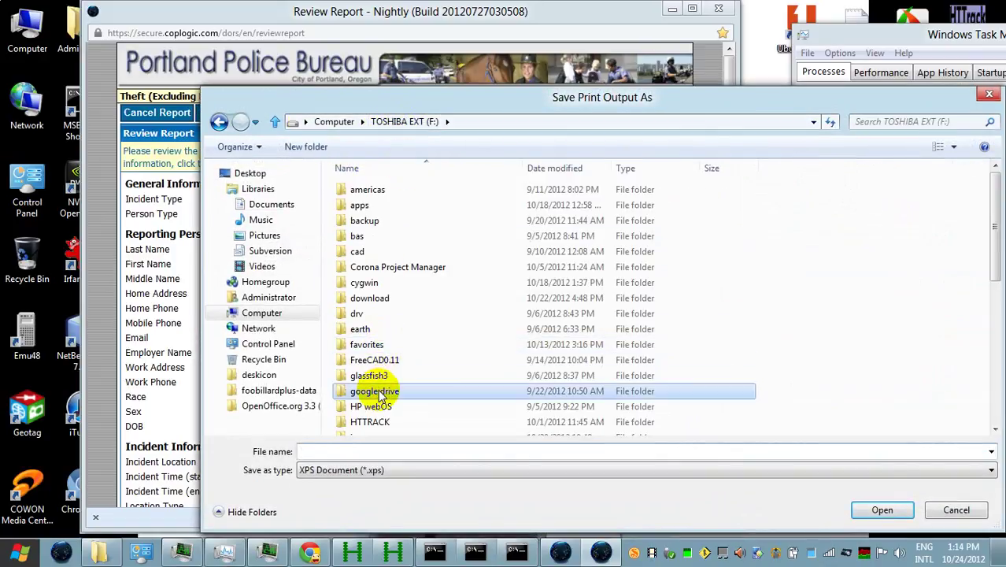
pyautogui.scroll(-2, 378, 386)
pyautogui.click(376, 383)
pyautogui.doubleClick(376, 383)
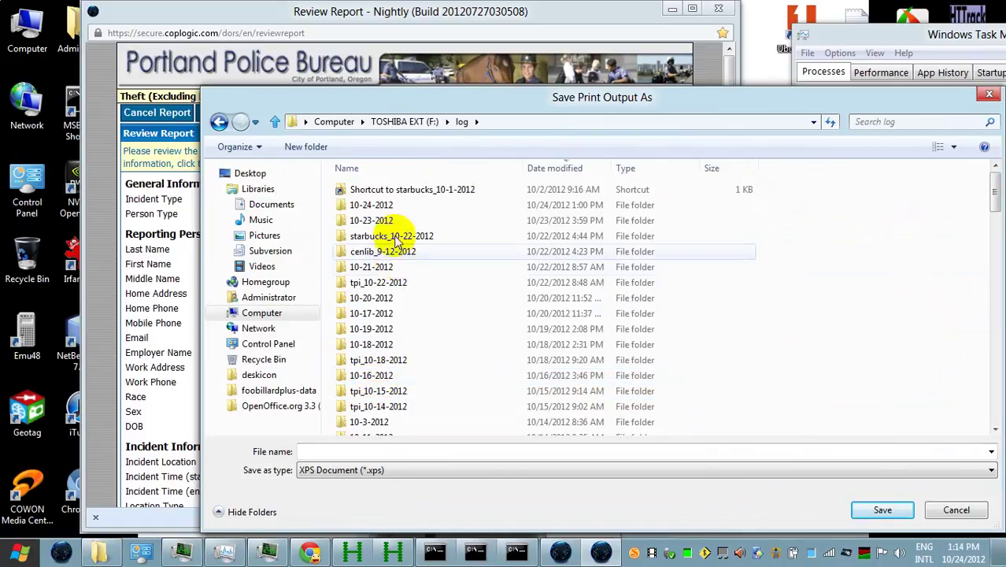
pyautogui.doubleClick(404, 208)
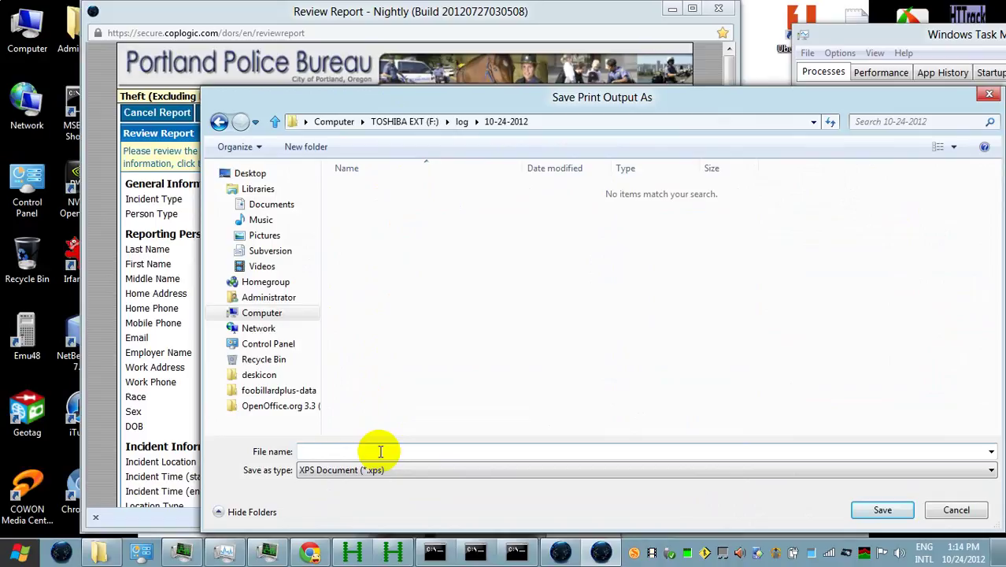
# Enter "theft 10-23-2012" as the file name of the XPS print output.
pyautogui.moveTo(375, 99); pyautogui.dragTo(308, 69)
pyautogui.click(292, 422)
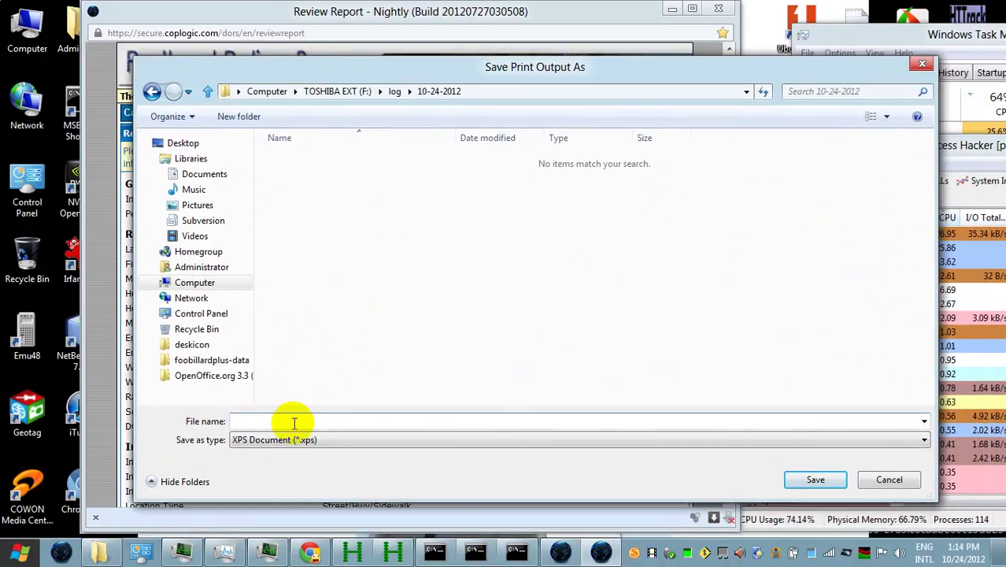
pyautogui.write('thef')
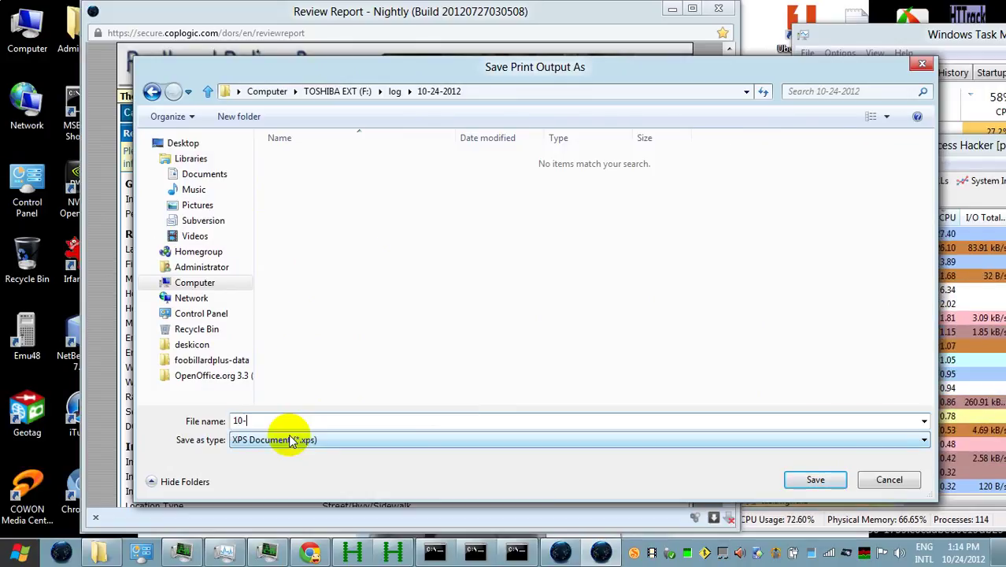
pyautogui.write('24-')
pyautogui.press('BackSpace')
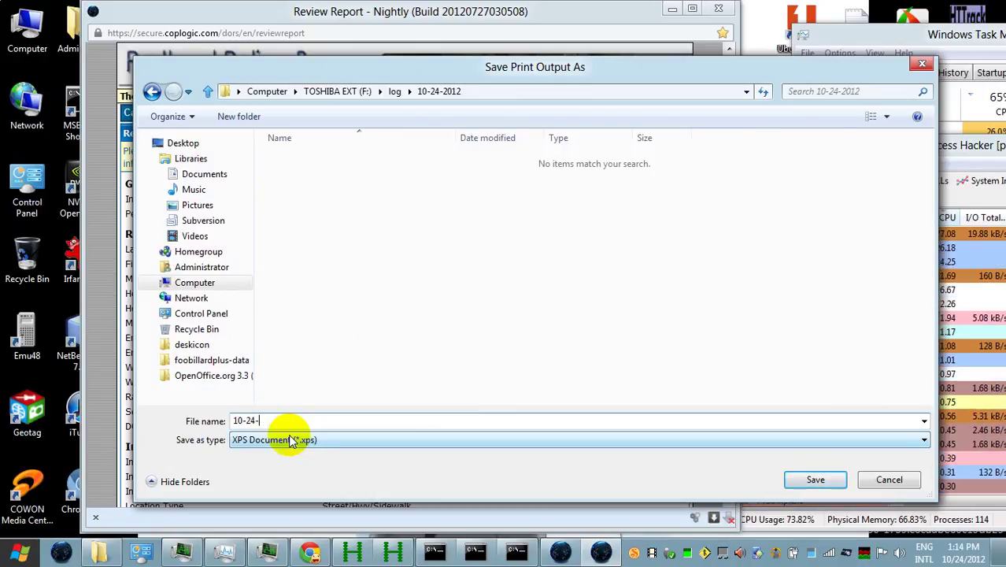
pyautogui.press('BackSpace')
pyautogui.press('BackSpace')
pyautogui.write('-')
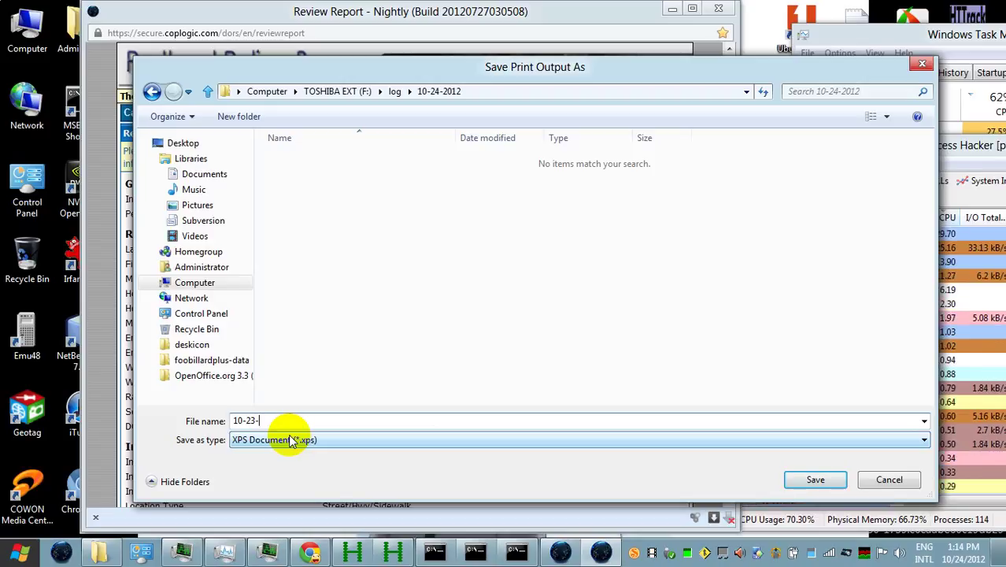
pyautogui.write('2012')
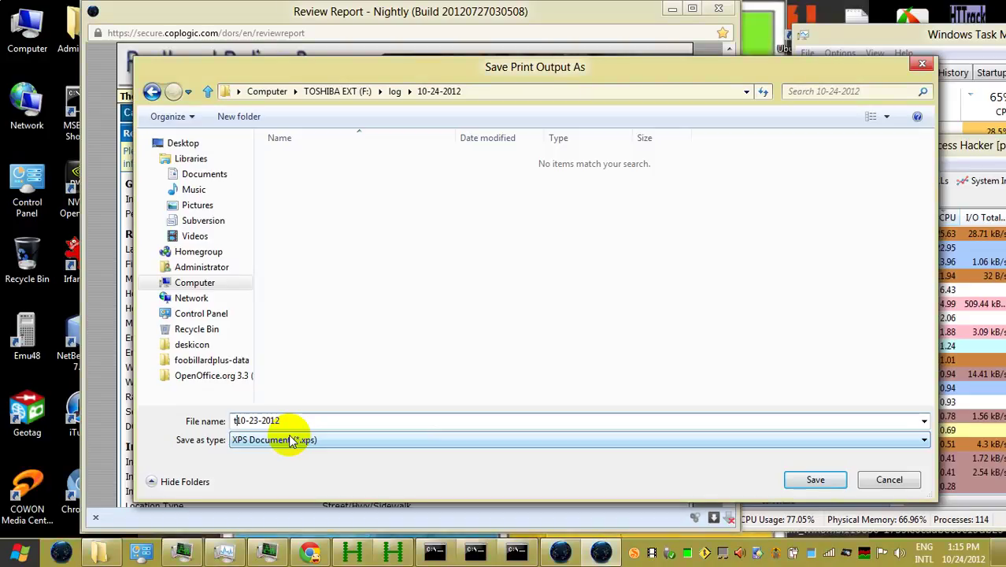
pyautogui.write('theft ')
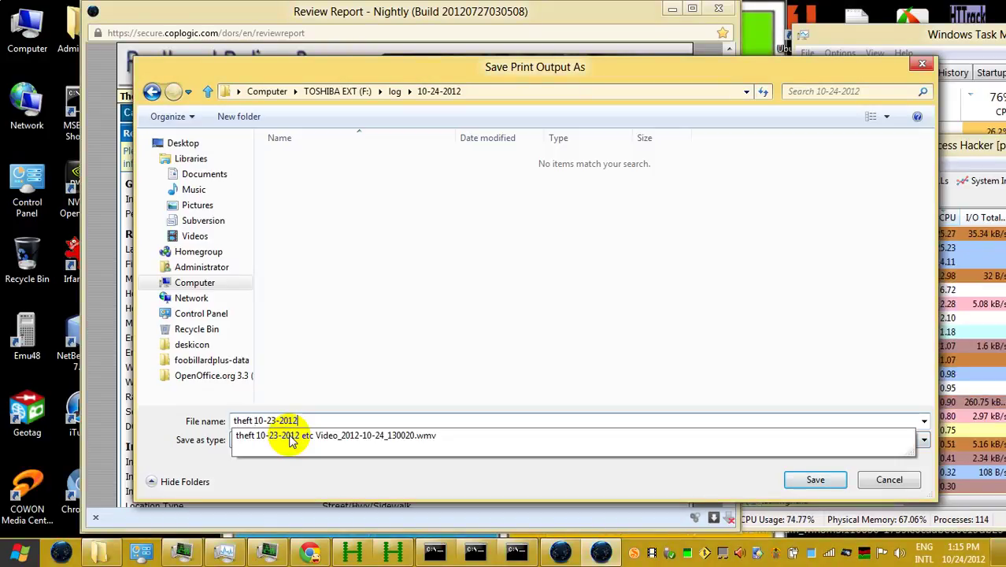
# Append " - secure coplogic com dors en reviewreport" to the file name and save the XPS document.
pyautogui.write(' -')
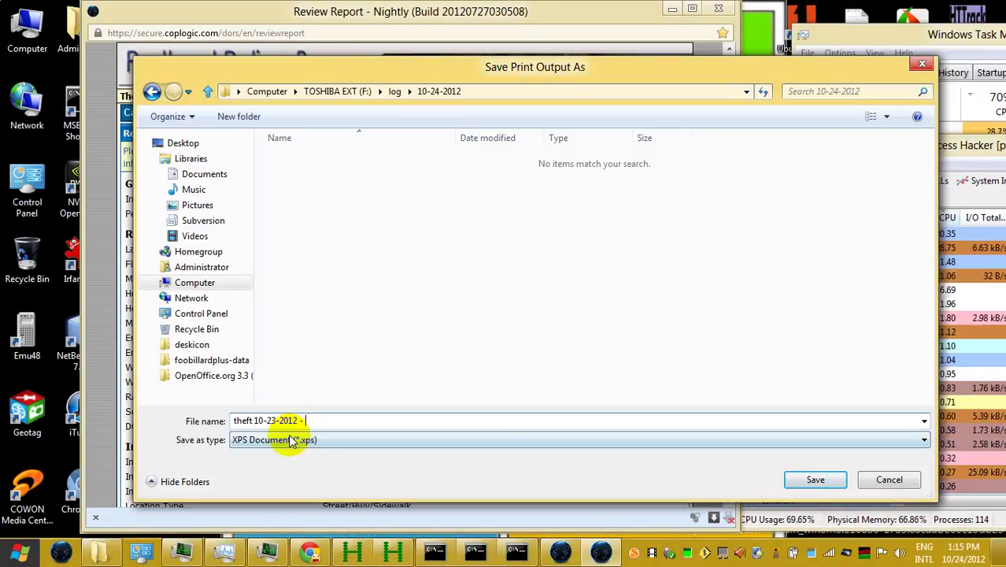
pyautogui.write(' s')
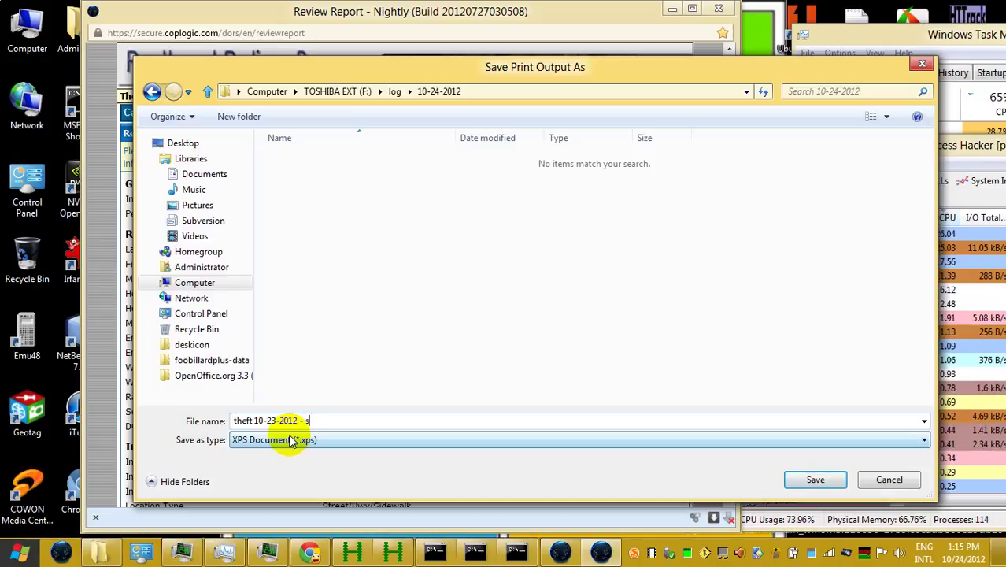
pyautogui.write('ecure cop')
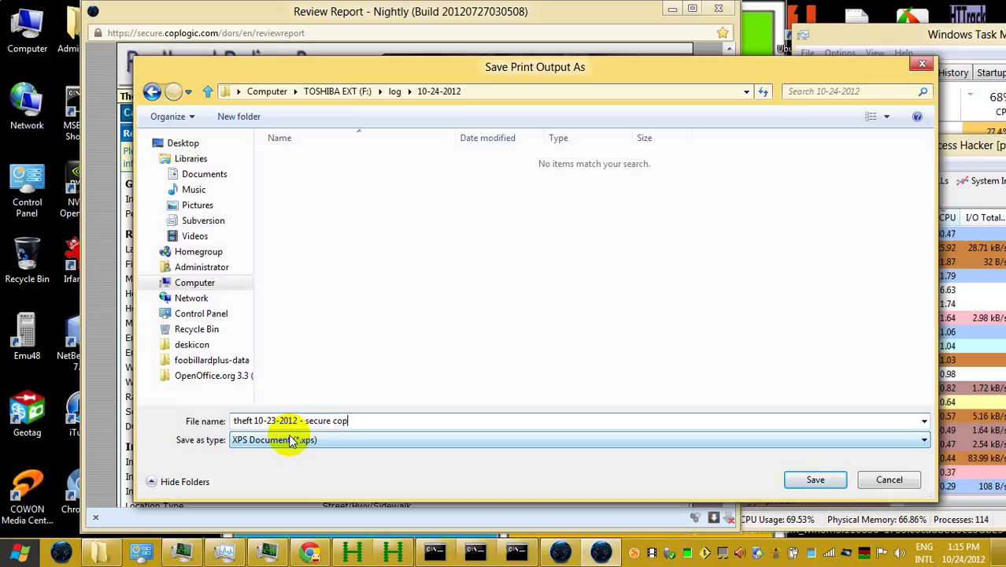
pyautogui.write('logic co')
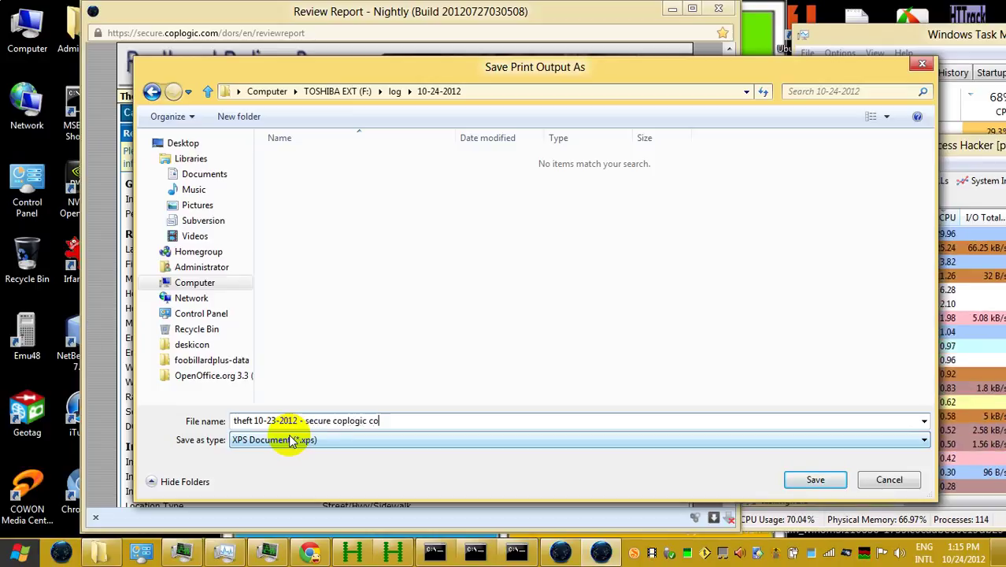
pyautogui.write('m d')
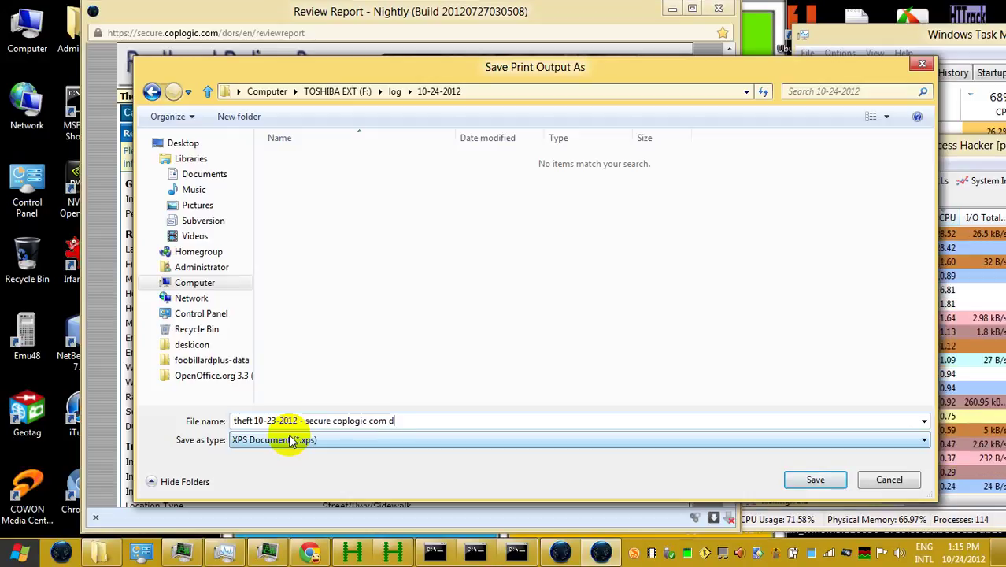
pyautogui.write('ors en ')
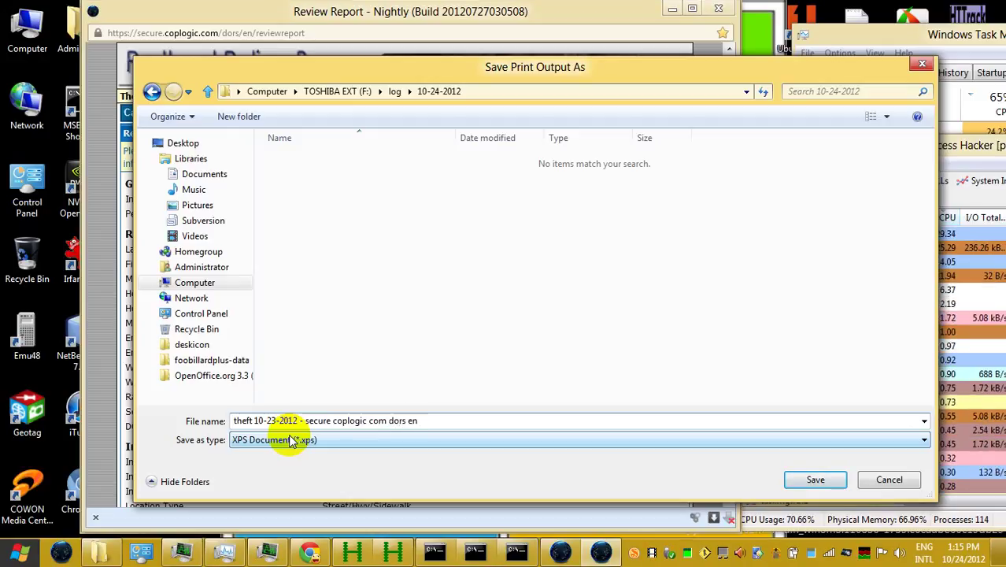
pyautogui.write('r')
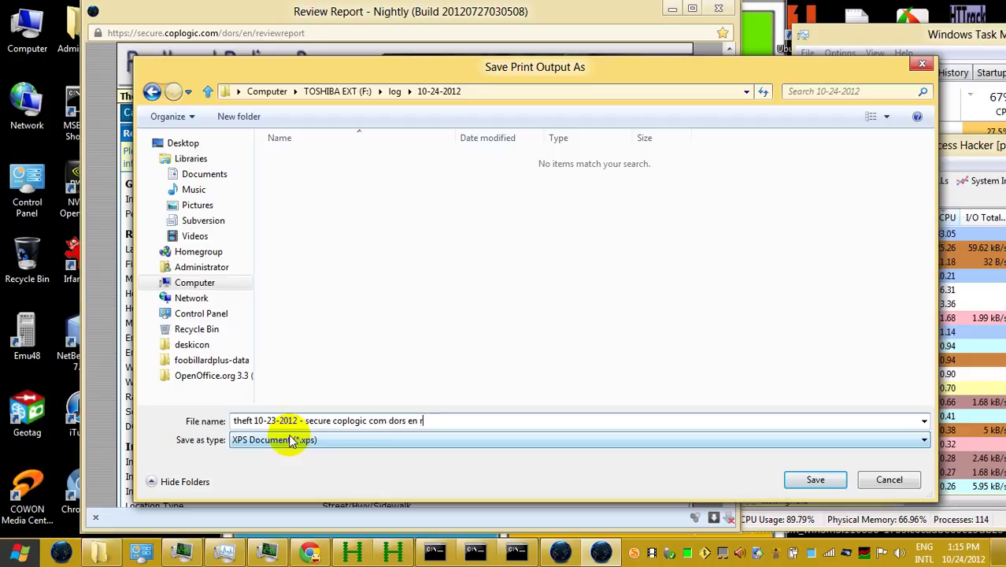
pyautogui.write('eviewrepor')
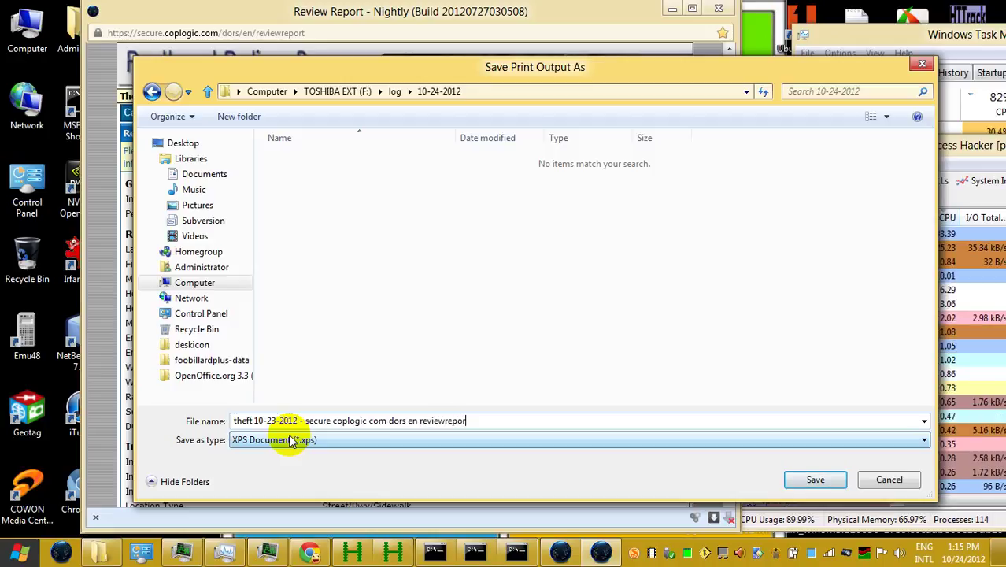
pyautogui.write('t')
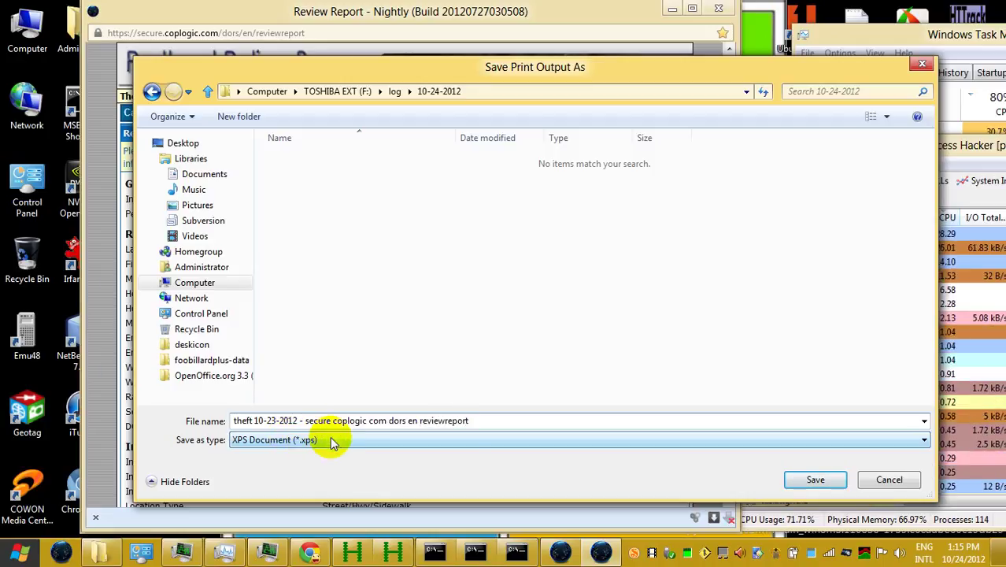
pyautogui.click(800, 479)
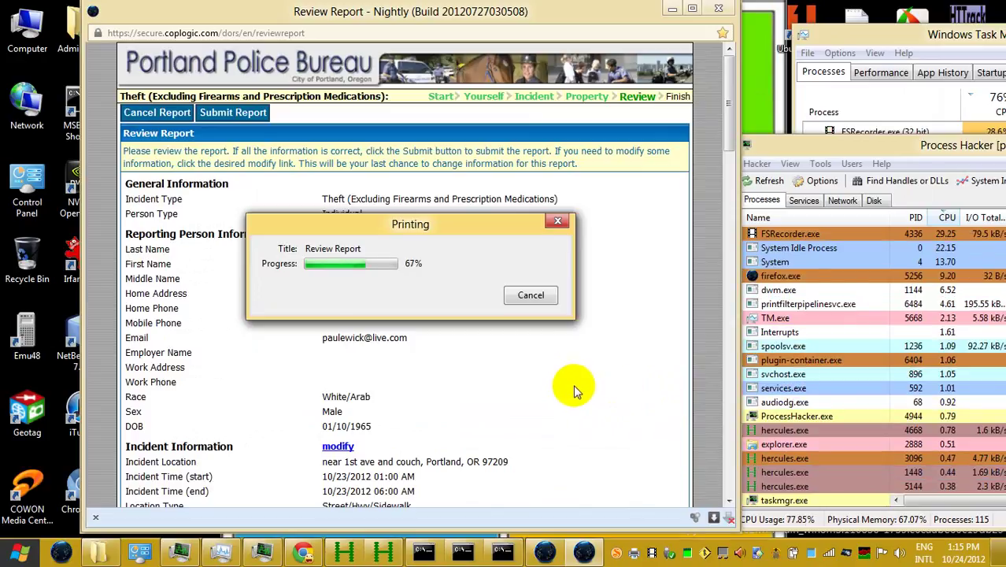
# Save the review report as the complete web page reviewreport.htm in the log\10-24-2012 folder on drive F:.
pyautogui.rightClick(293, 212)
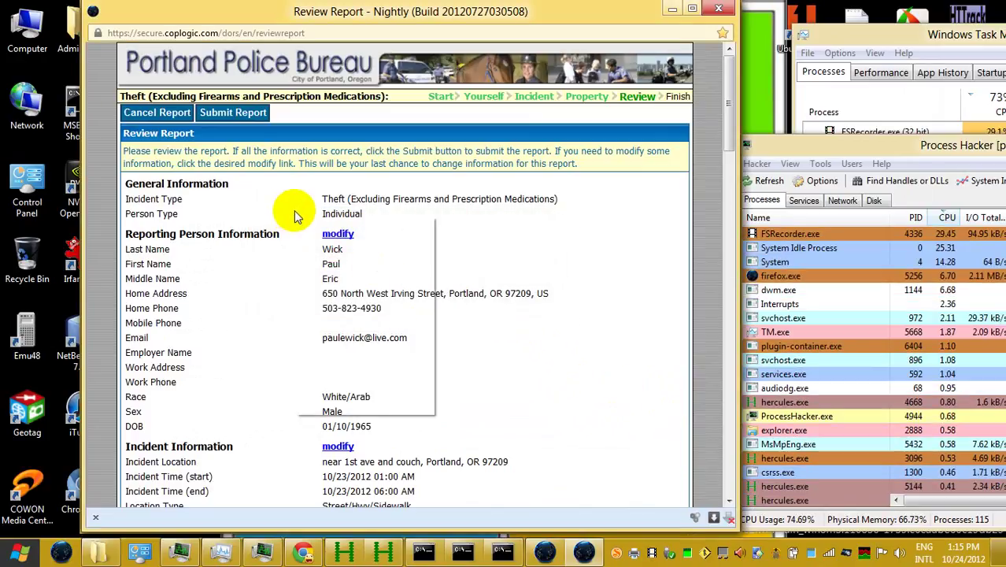
pyautogui.click(337, 295)
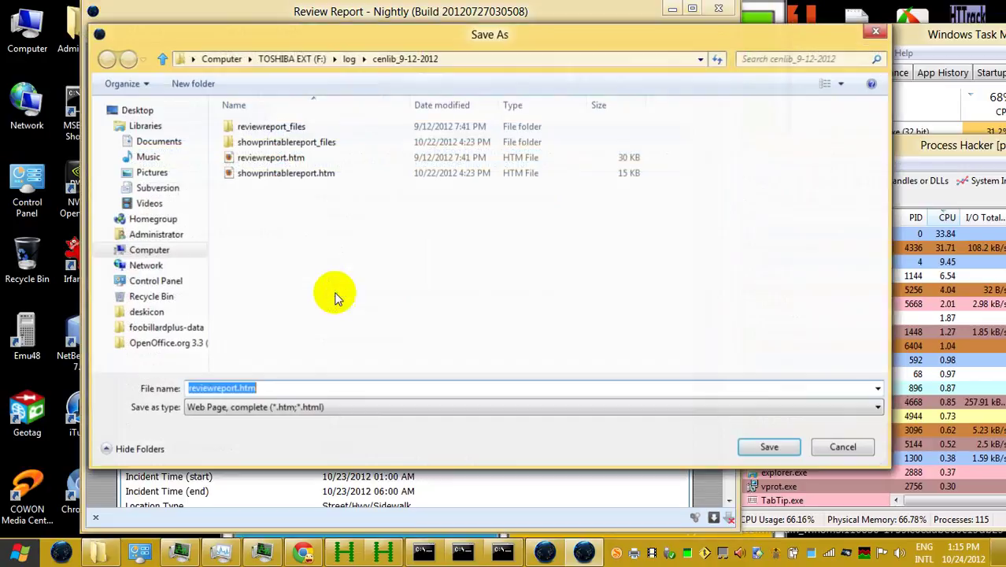
pyautogui.click(348, 58)
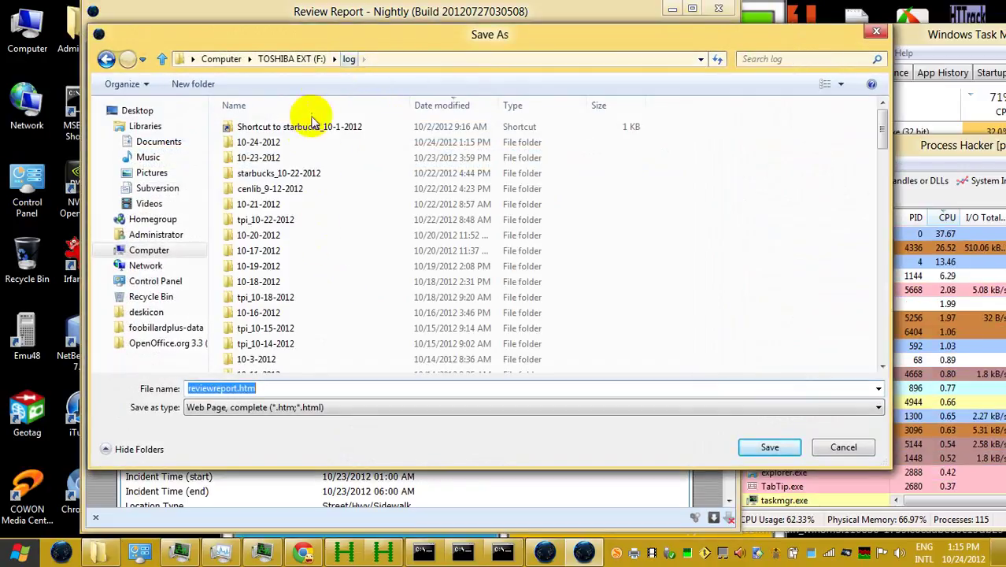
pyautogui.doubleClick(247, 139)
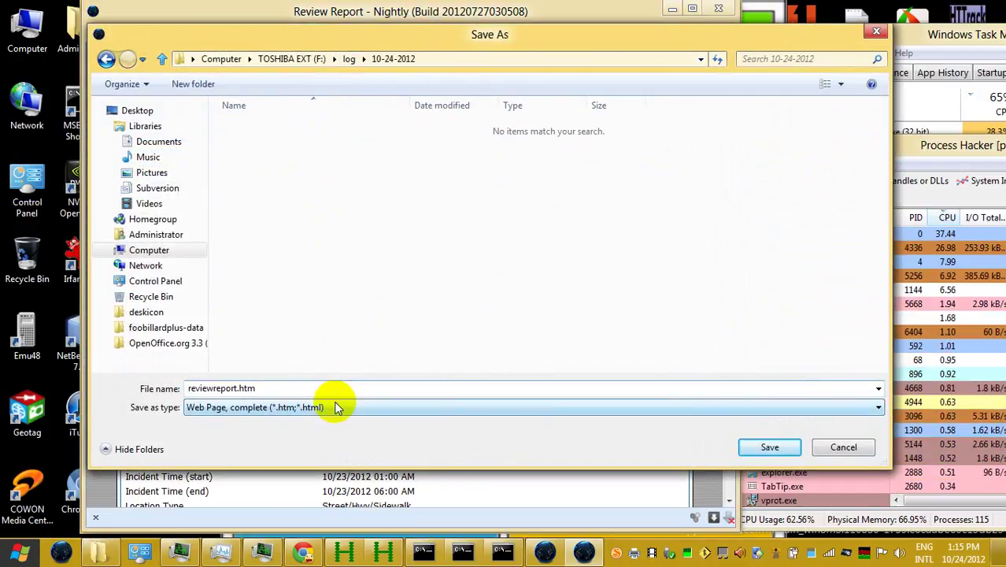
pyautogui.click(763, 448)
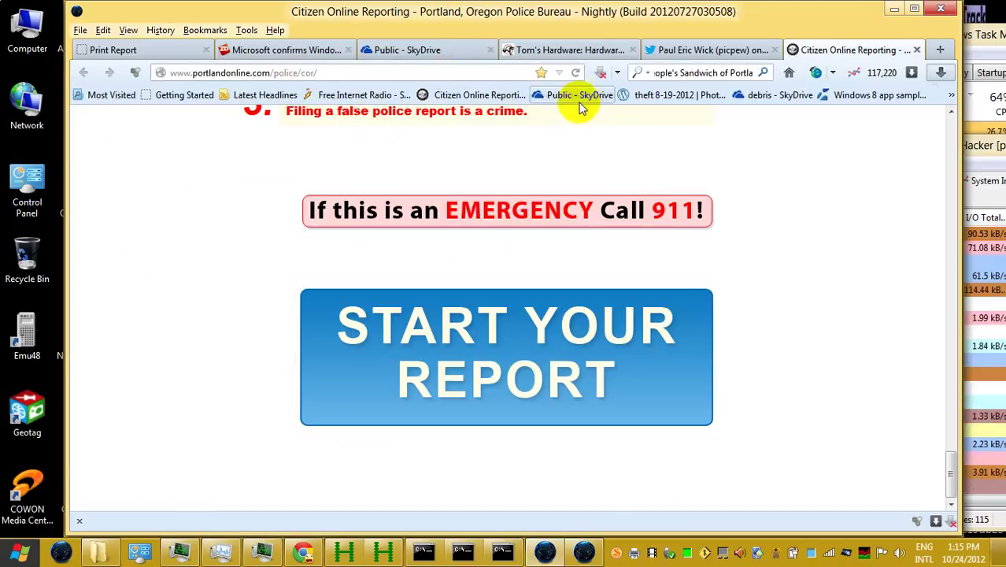
# Minimize the Citizen Online Reporting window and copy the web address of the review report page.
pyautogui.click(894, 11)
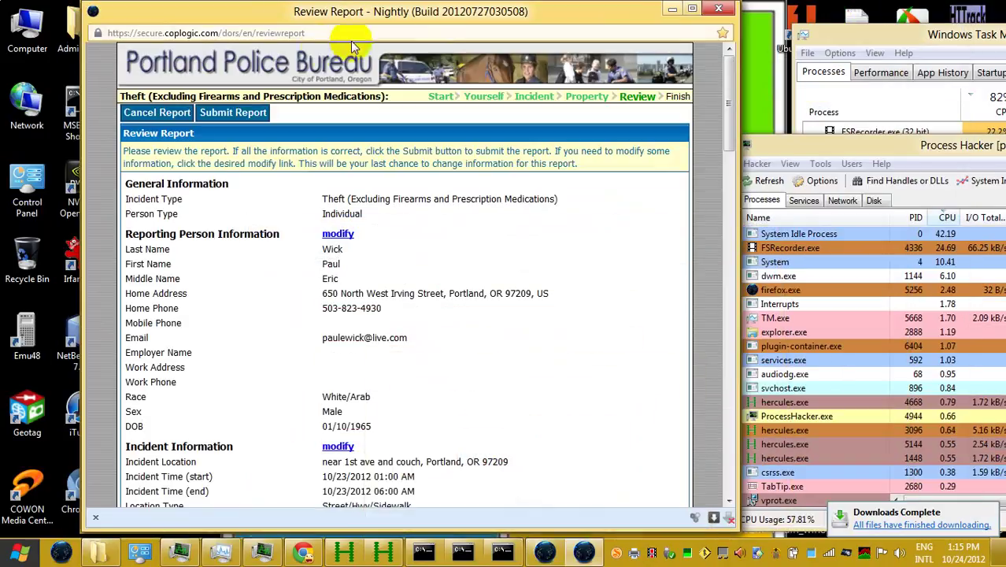
pyautogui.click(269, 33)
pyautogui.rightClick(281, 39)
pyautogui.click(315, 85)
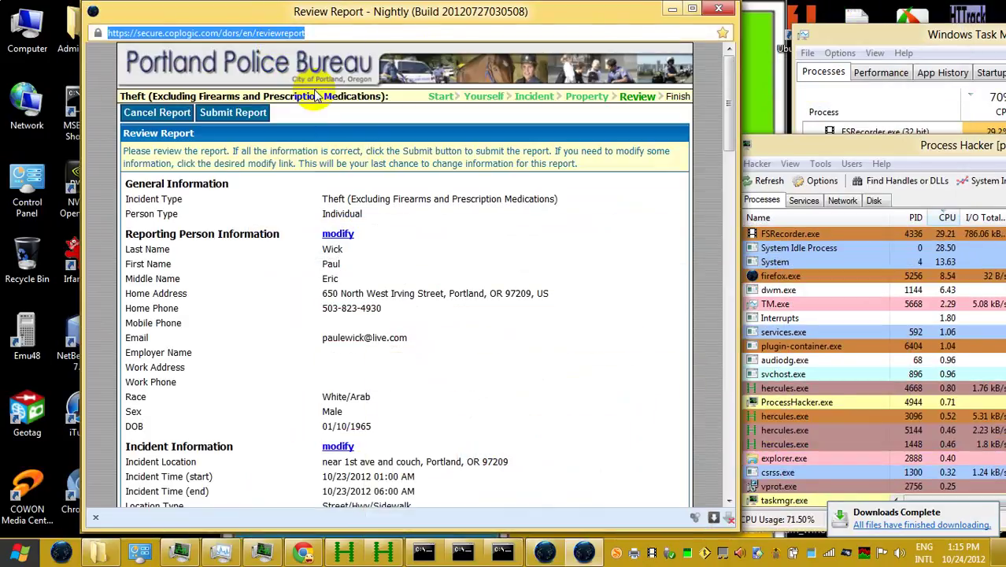
# Open the log\10-24-2012 folder on drive F: in the file explorer.
pyautogui.click(99, 553)
pyautogui.click(391, 179)
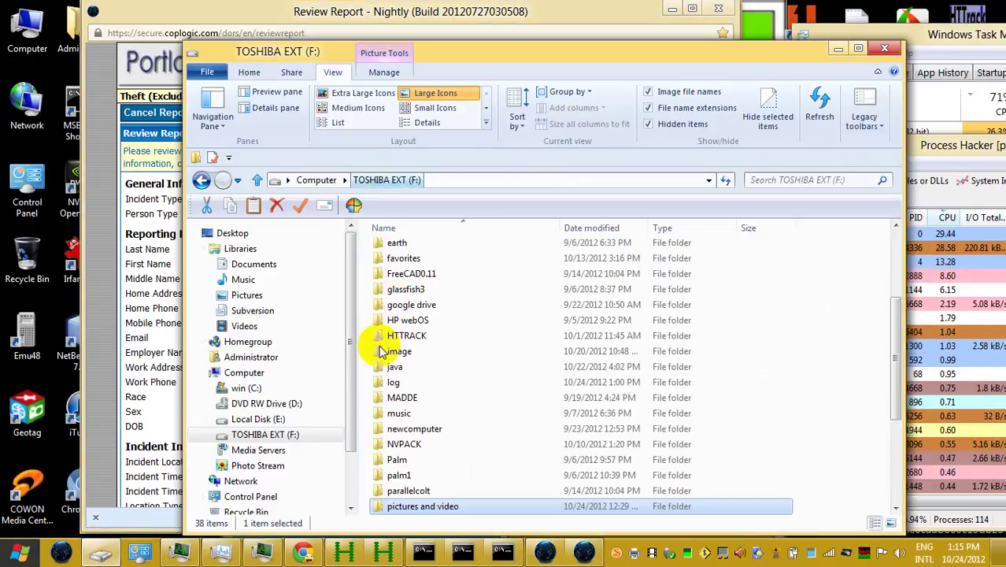
pyautogui.doubleClick(399, 381)
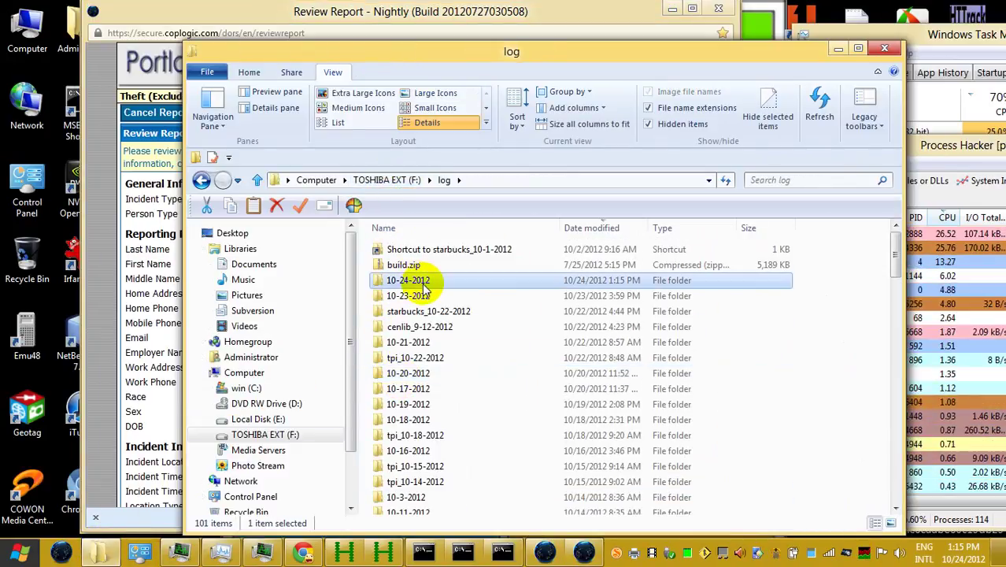
pyautogui.doubleClick(397, 281)
pyautogui.rightClick(448, 351)
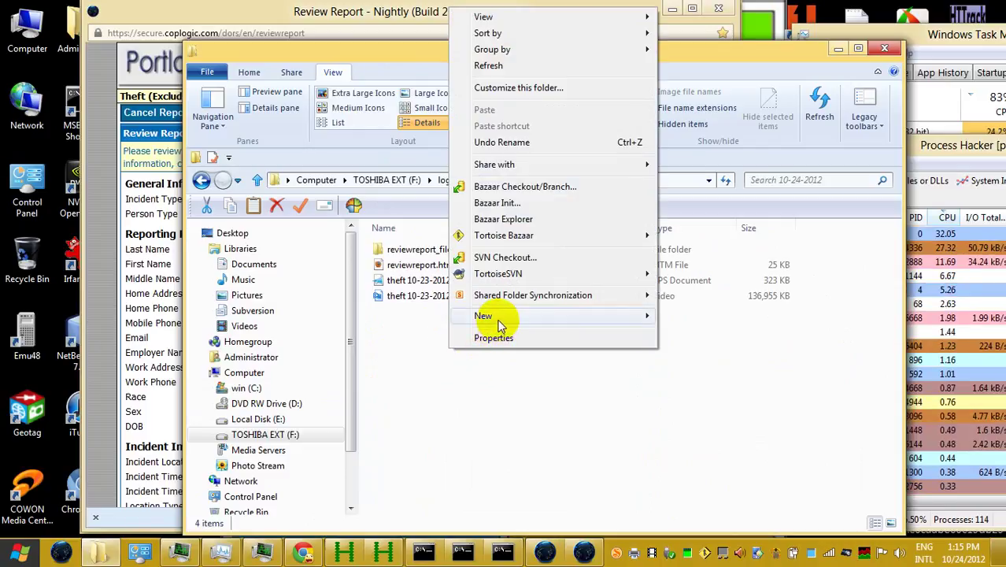
pyautogui.moveTo(488, 316)
pyautogui.click(721, 34)
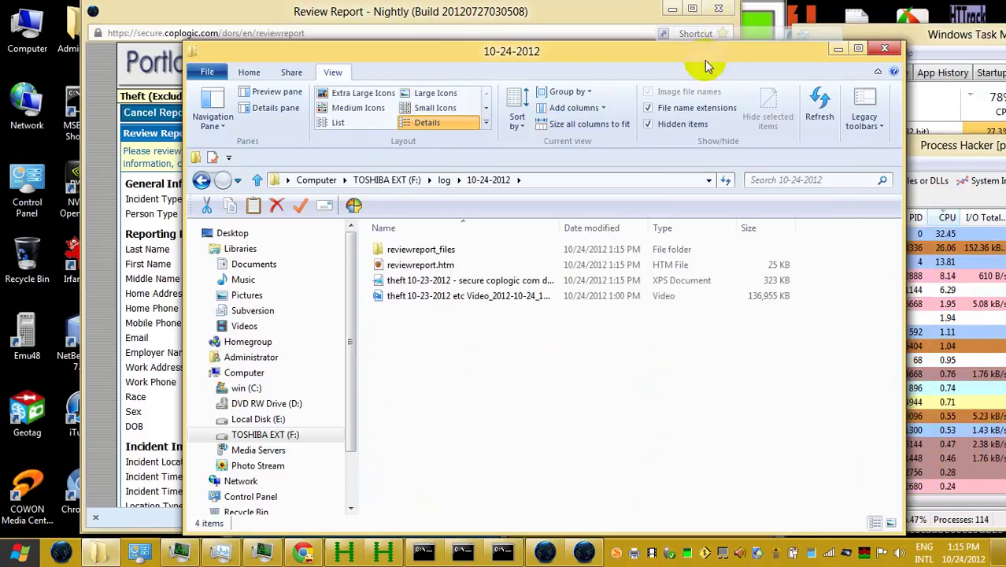
pyautogui.hotkey('ctrl', 'v')
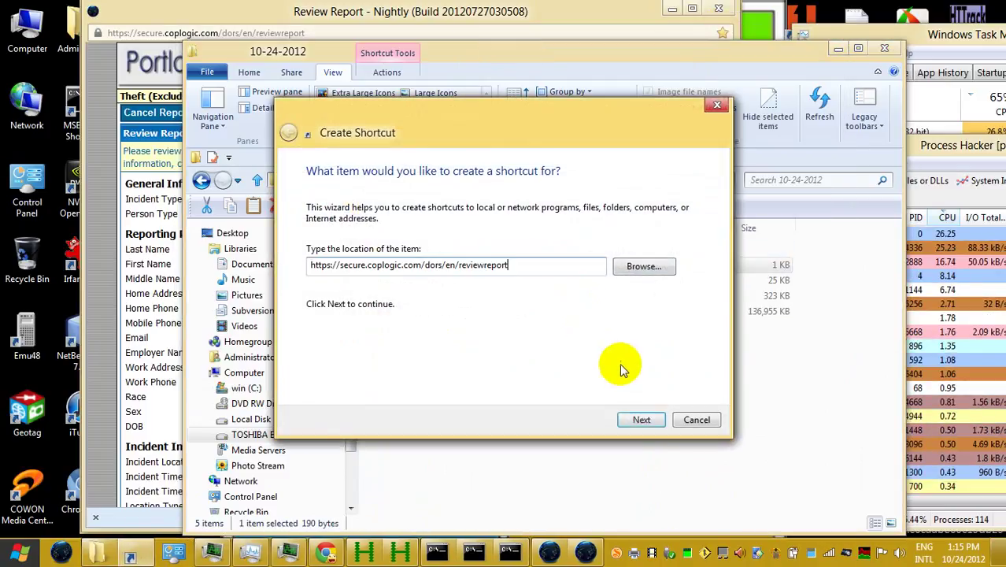
pyautogui.click(640, 419)
pyautogui.write('fav ')
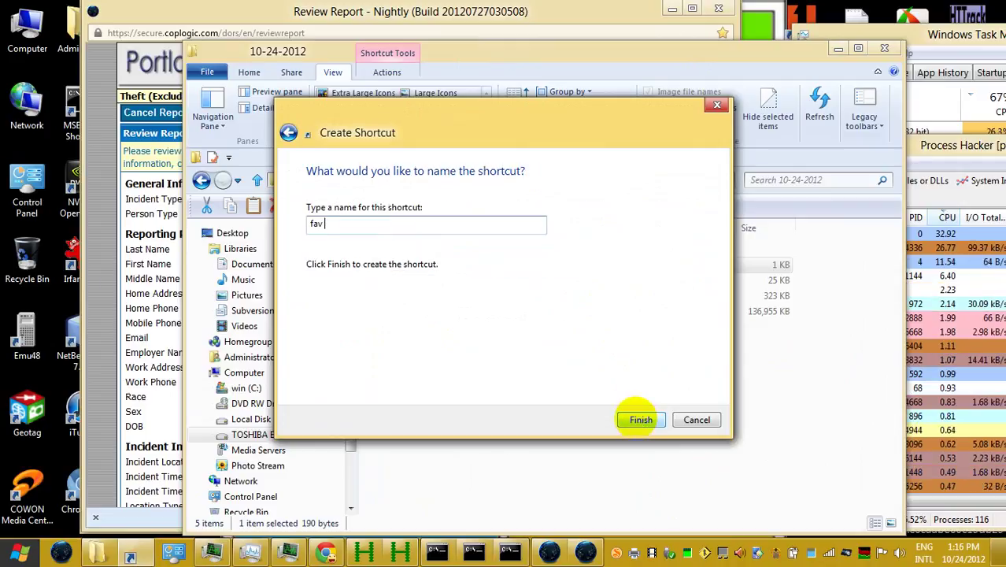
pyautogui.write('-')
pyautogui.click(640, 419)
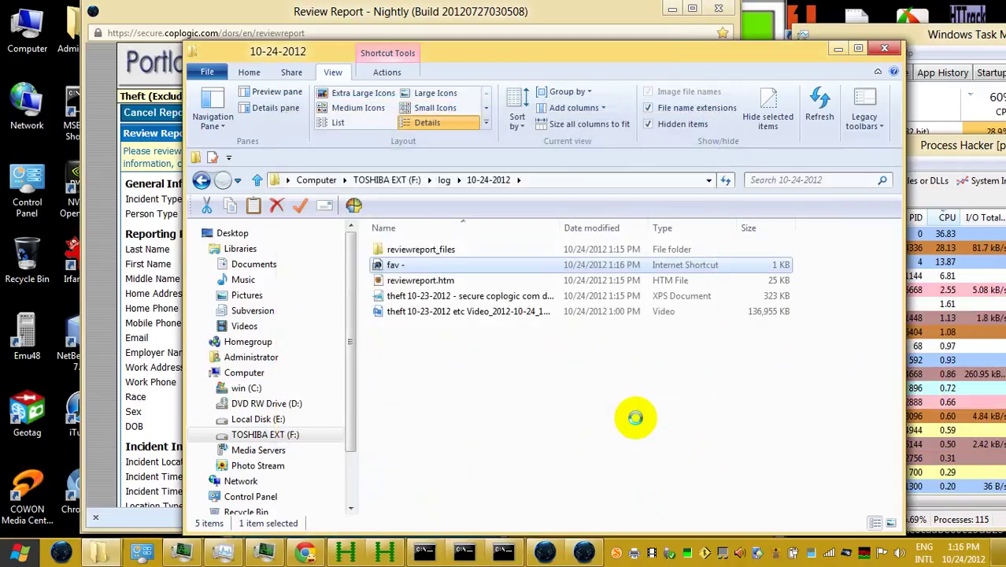
# Append the copied review report address to the "fav -" shortcut's name, and minimize the folder window.
pyautogui.click(409, 266)
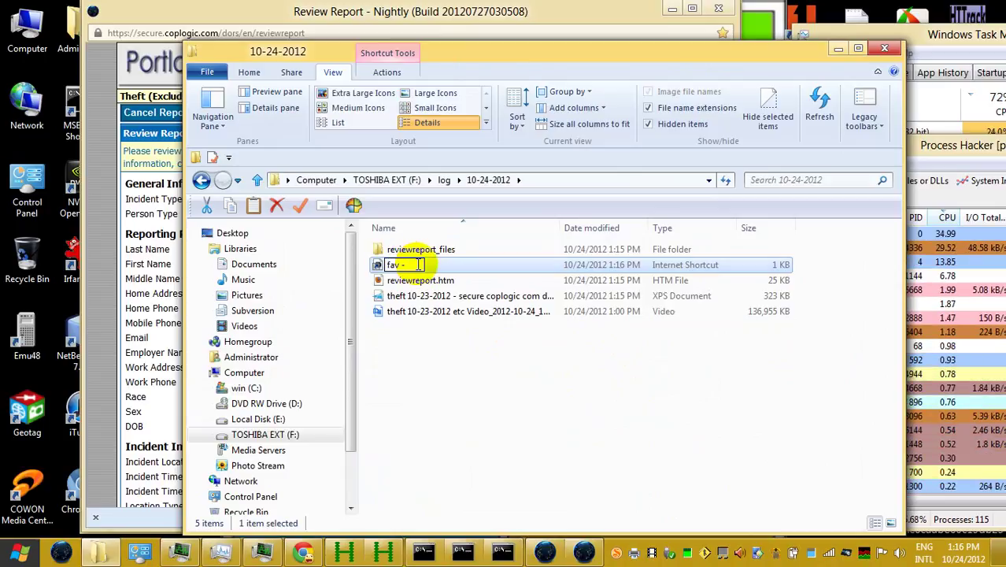
pyautogui.hotkey('ctrl', 'v')
pyautogui.moveTo(408, 265); pyautogui.dragTo(453, 264)
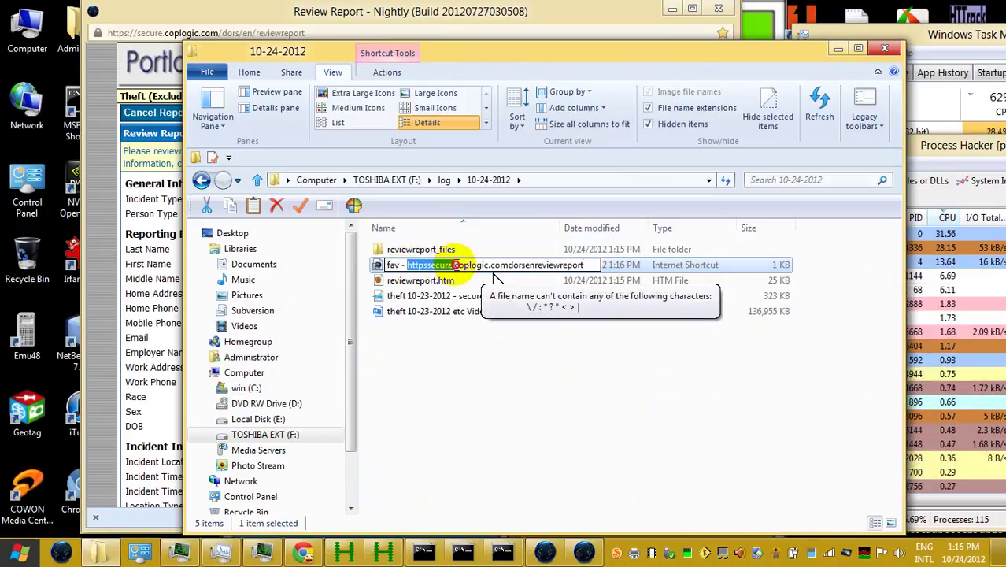
pyautogui.moveTo(516, 386); pyautogui.dragTo(753, 383)
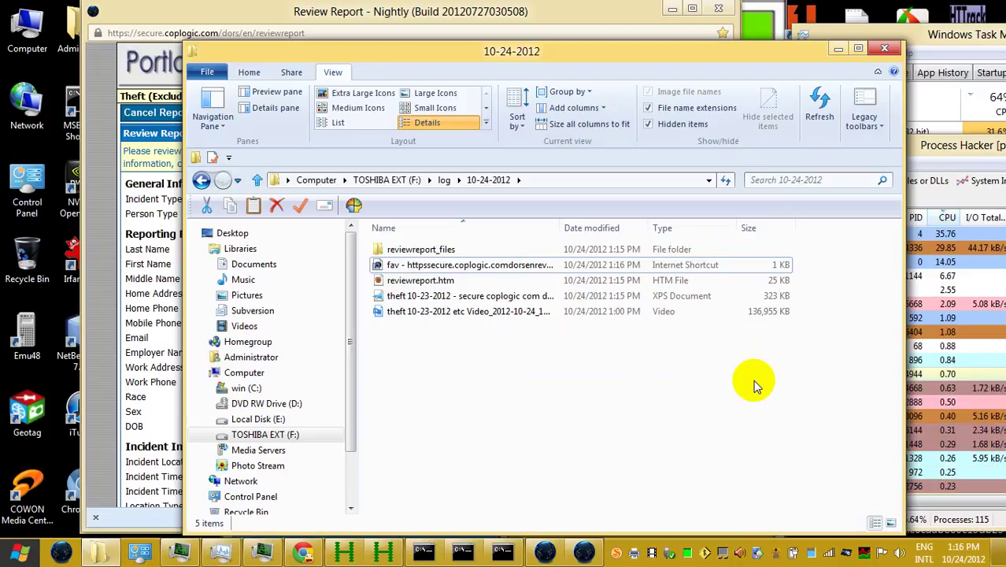
pyautogui.click(838, 48)
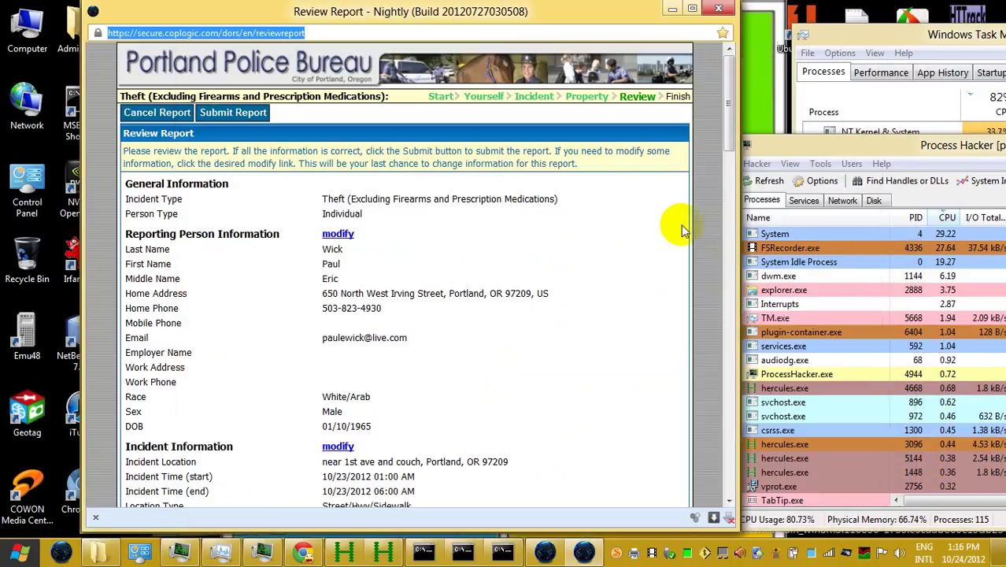
# Submit the theft report and print its temporary report in full with the Microsoft XPS Document Writer.
pyautogui.moveTo(728, 156); pyautogui.dragTo(713, 513)
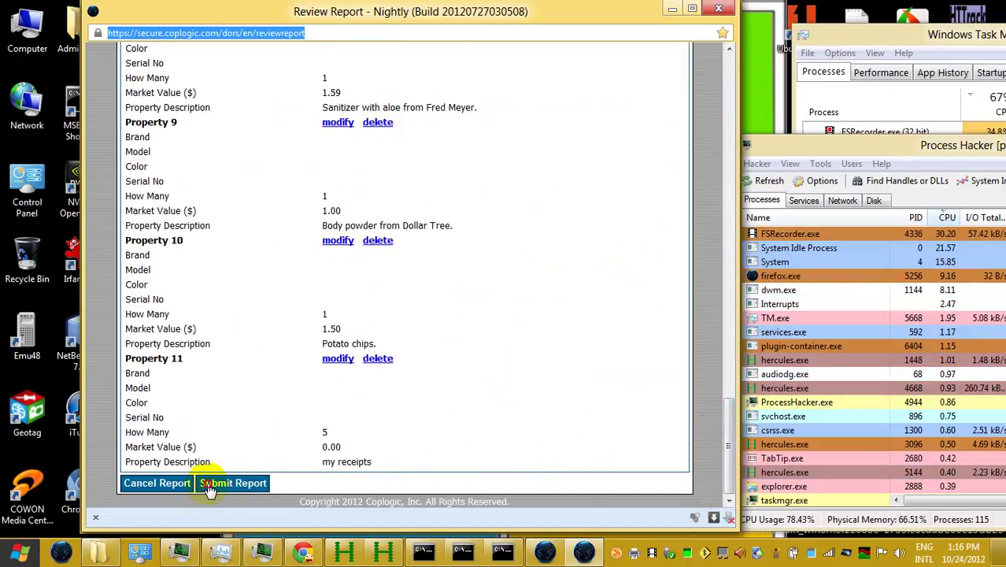
pyautogui.click(209, 484)
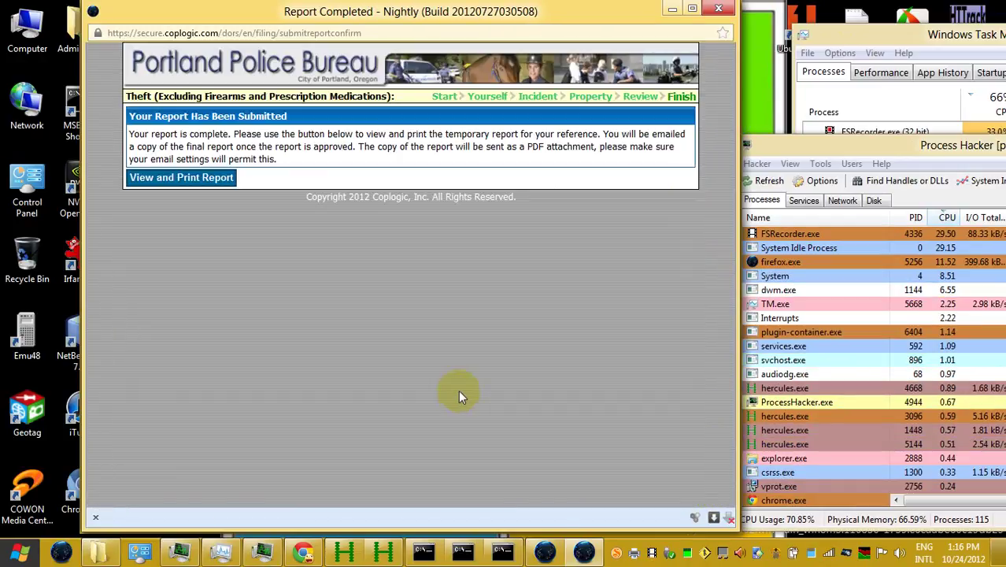
pyautogui.click(221, 179)
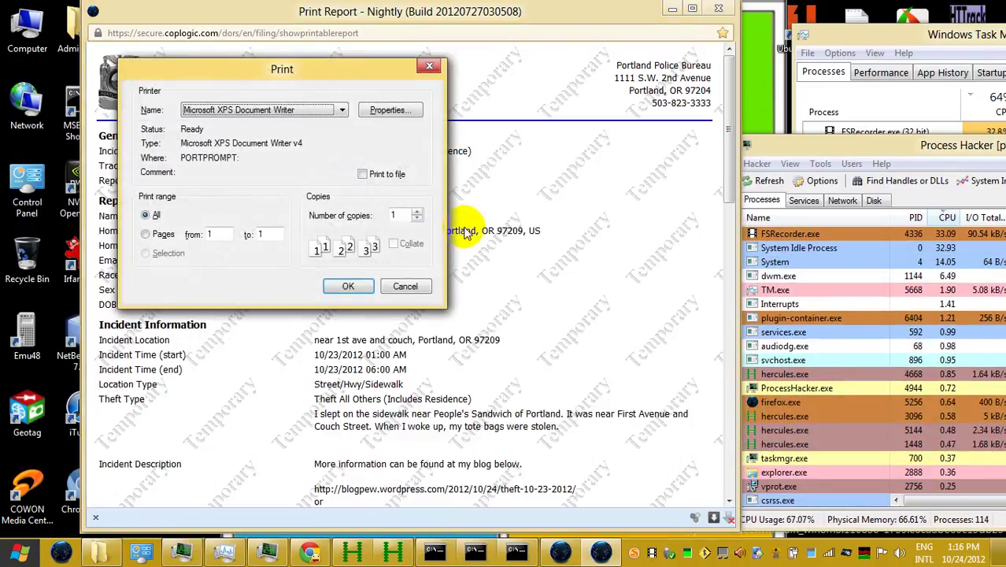
pyautogui.click(367, 288)
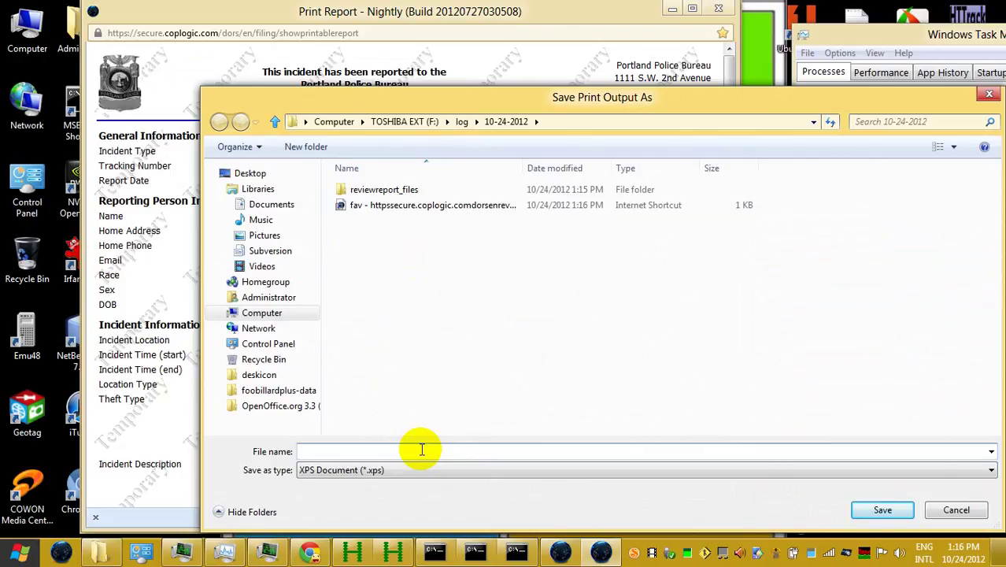
# Enter "theft 10-23-2012 - secure coplogic com dors en reviewreport.xps" as the print output's file name.
pyautogui.write('theft 10-23-2012 - secure coplogic com dors en reviewreport.xps')
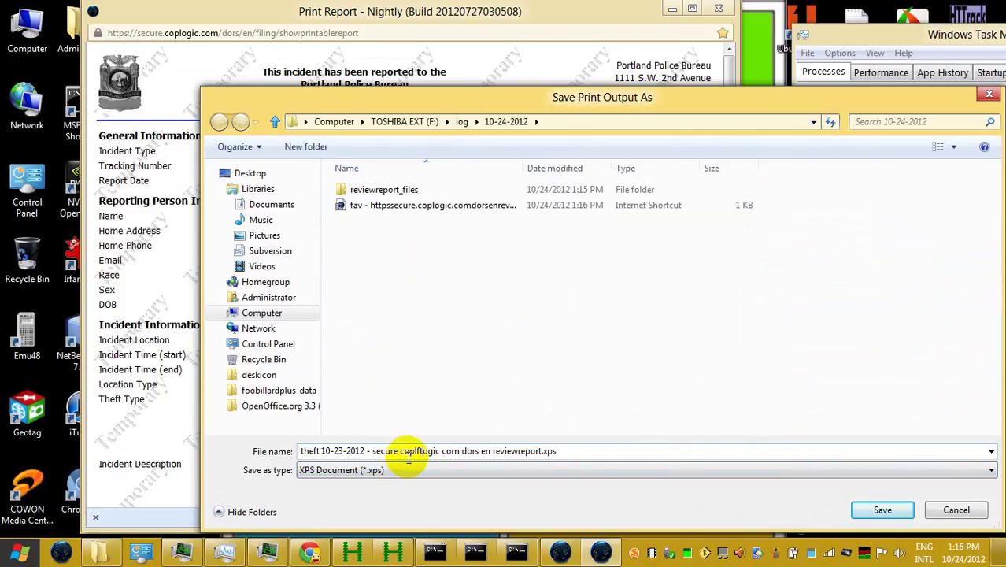
pyautogui.click(409, 453)
pyautogui.press('BackSpace')
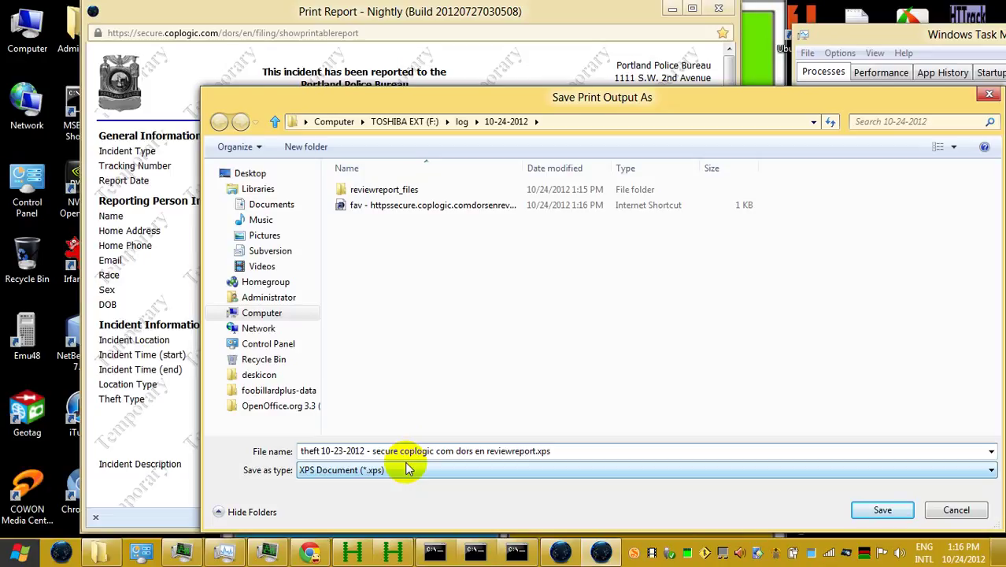
# Edit the end of the file name to read "dors en filing viewreport.xps".
pyautogui.click(494, 450)
pyautogui.write('lin')
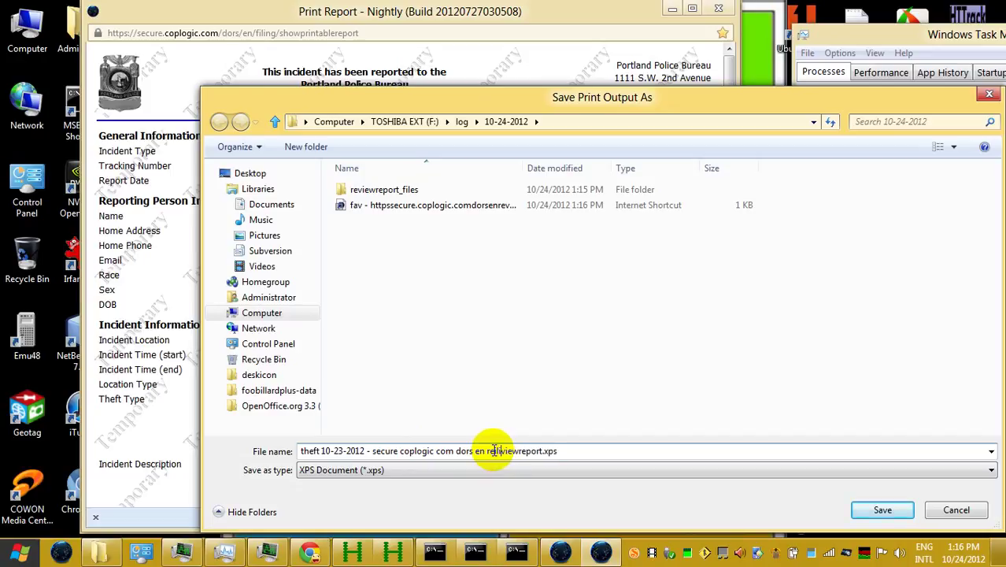
pyautogui.write('g ')
pyautogui.write('show')
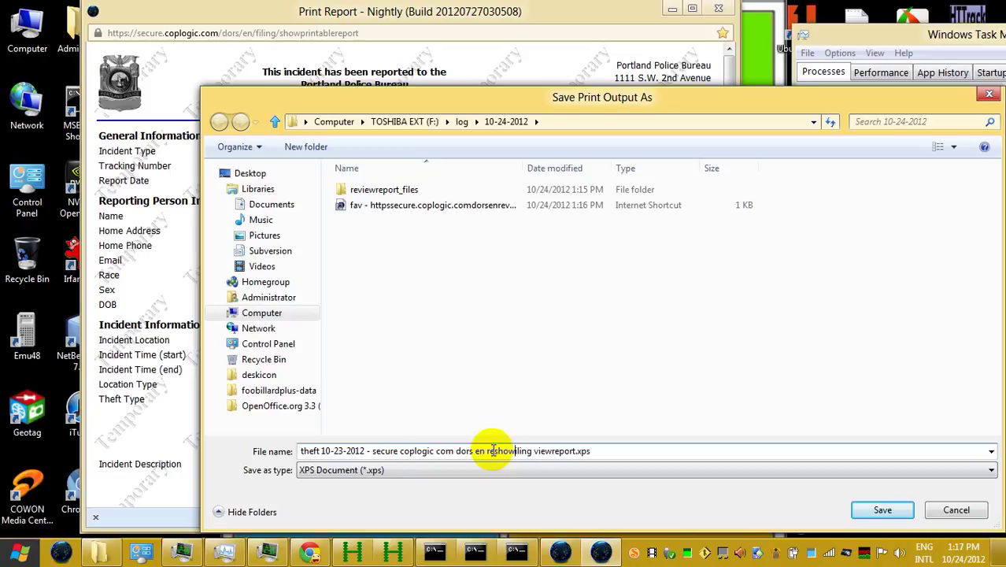
pyautogui.press('BackSpace')
pyautogui.press('BackSpace')
pyautogui.press('BackSpace')
pyautogui.press('BackSpace')
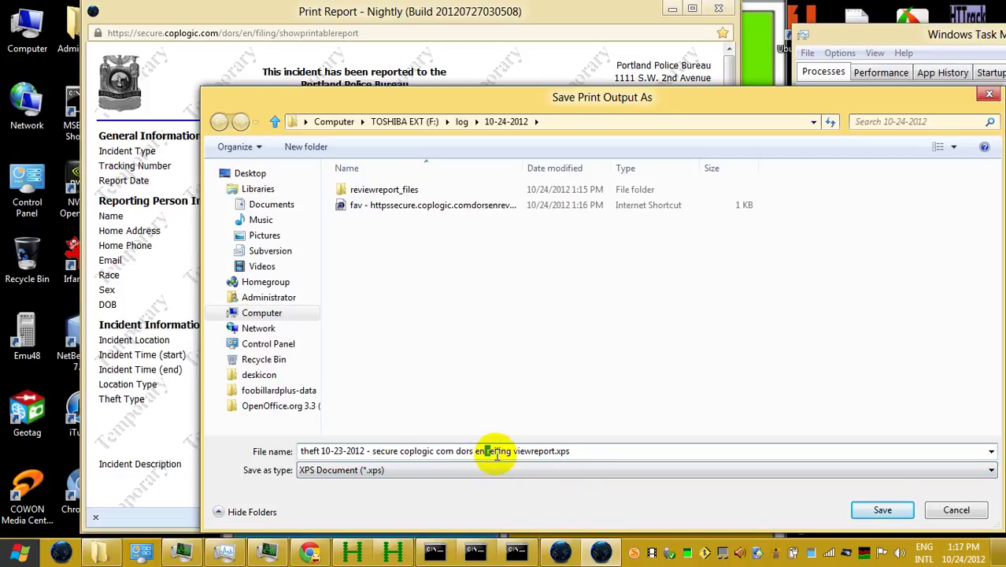
pyautogui.press('BackSpace')
pyautogui.press('BackSpace')
pyautogui.press('BackSpace')
pyautogui.write('fe')
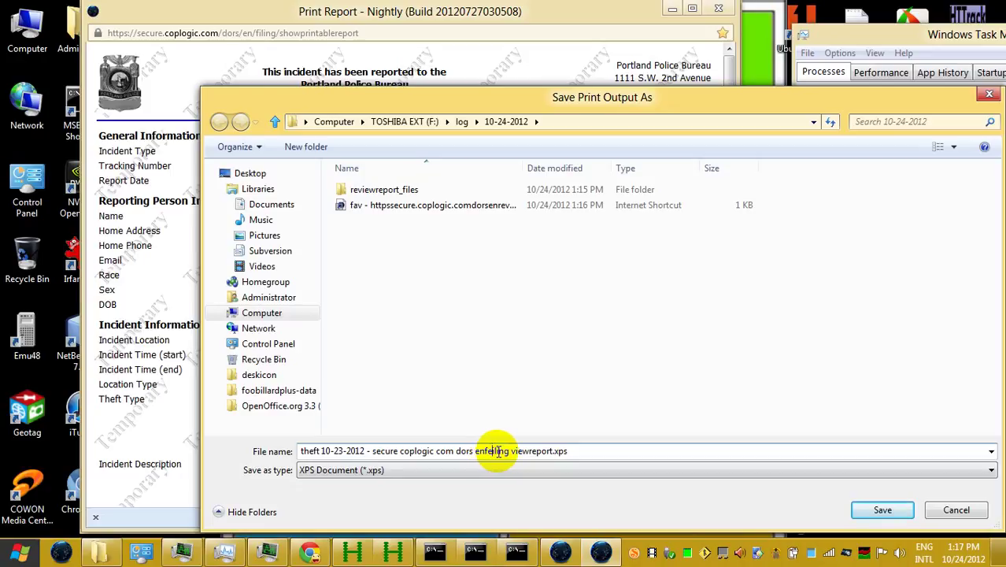
pyautogui.press('BackSpace')
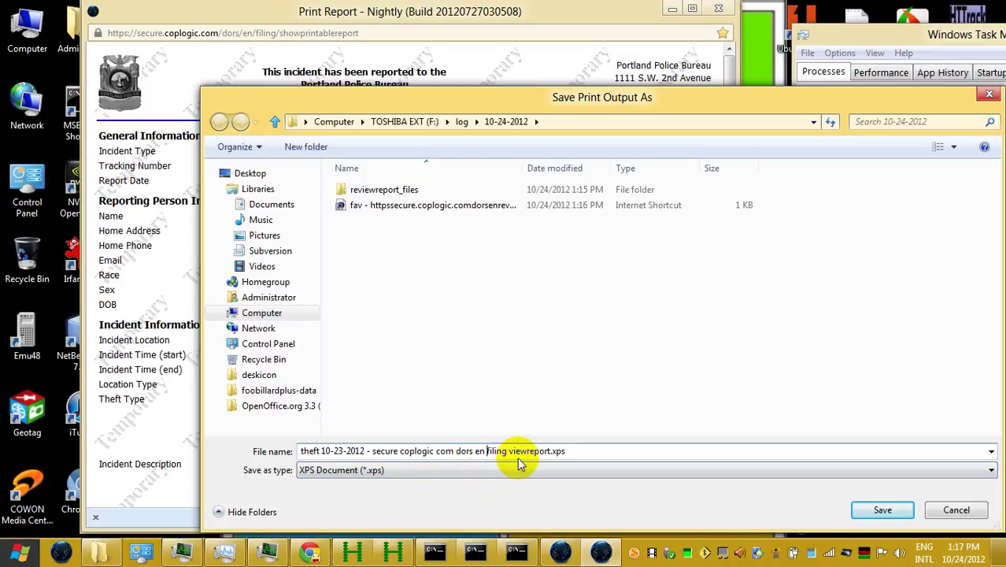
# Replace "viewreport.xps" in the file name with "showprintablereport" and save the XPS document.
pyautogui.moveTo(510, 451); pyautogui.dragTo(578, 463)
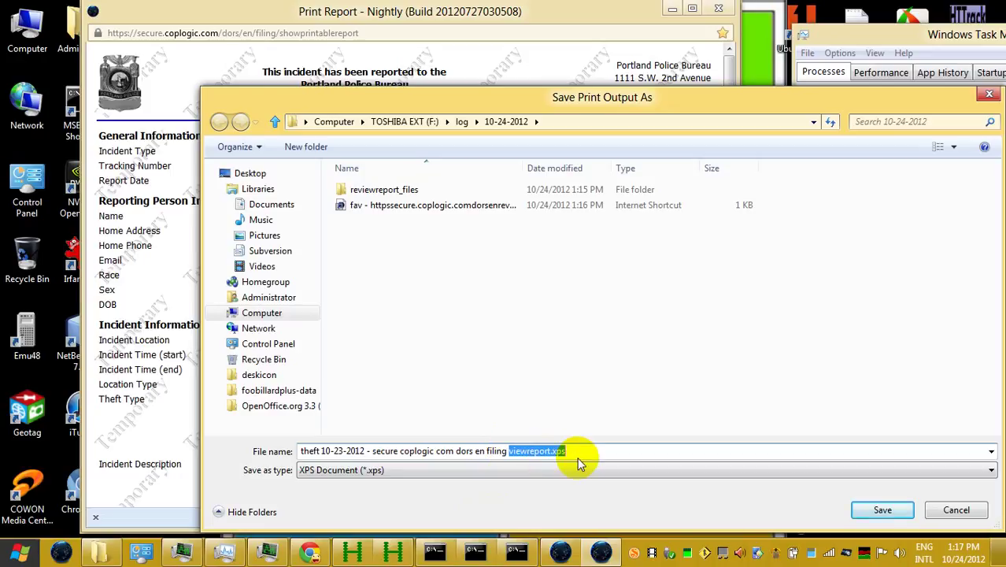
pyautogui.write('showprintabl')
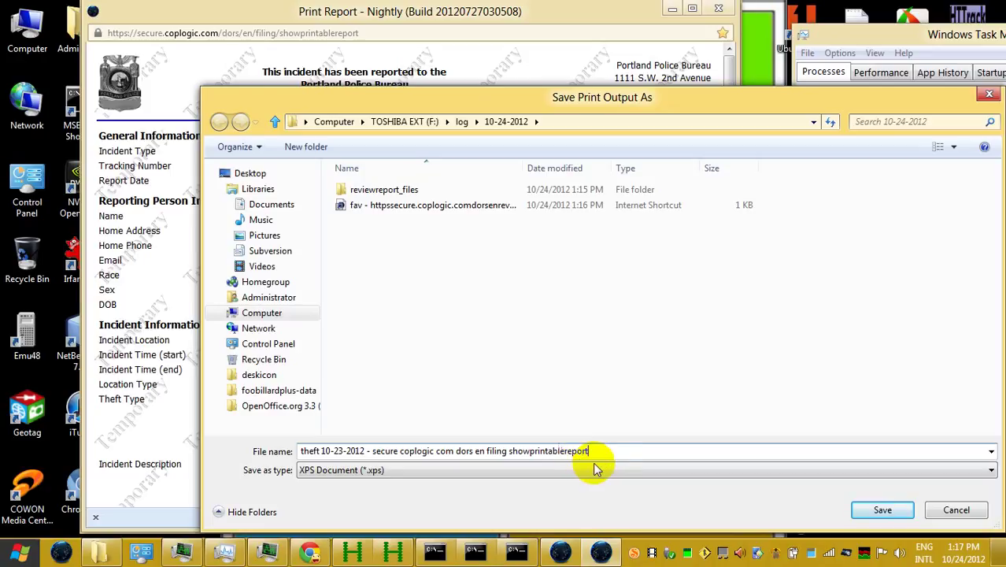
pyautogui.click(860, 510)
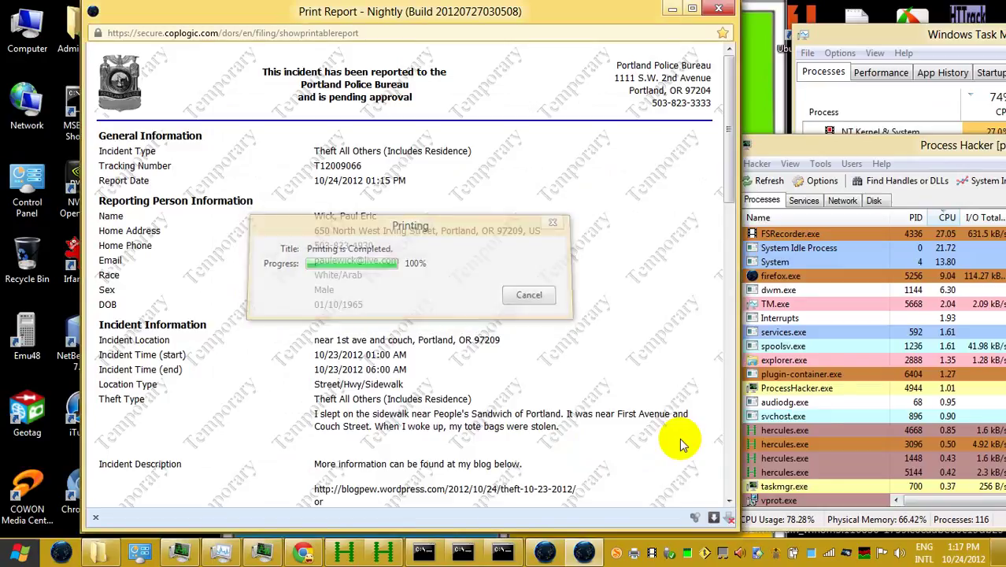
# Go to the end of the temporary report and close its window.
pyautogui.moveTo(728, 189); pyautogui.dragTo(718, 551)
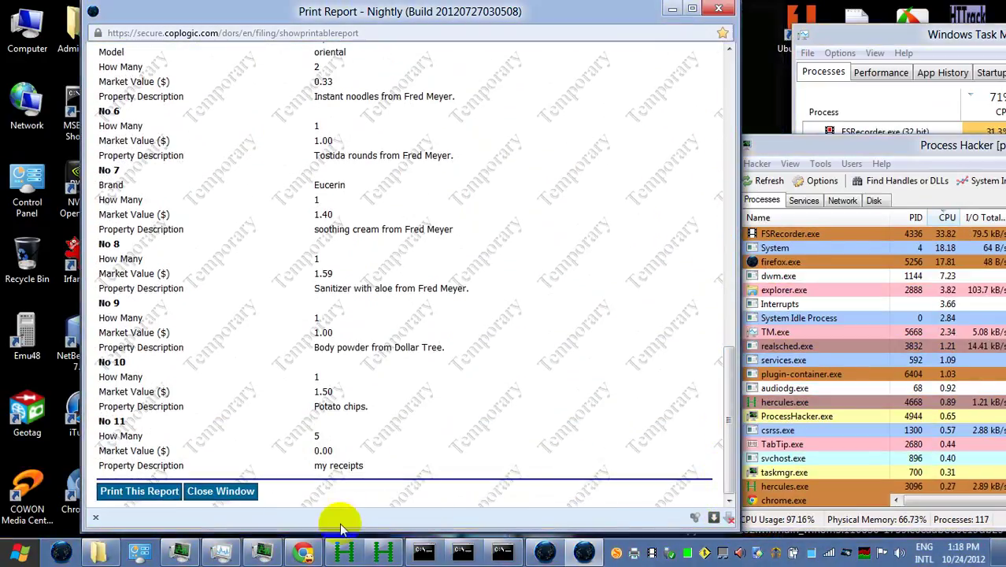
pyautogui.click(204, 494)
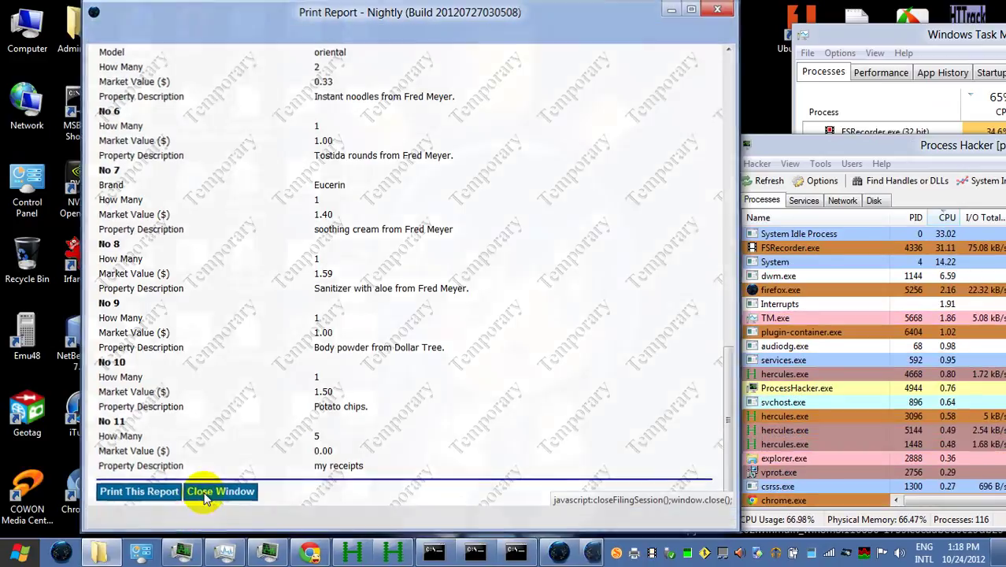